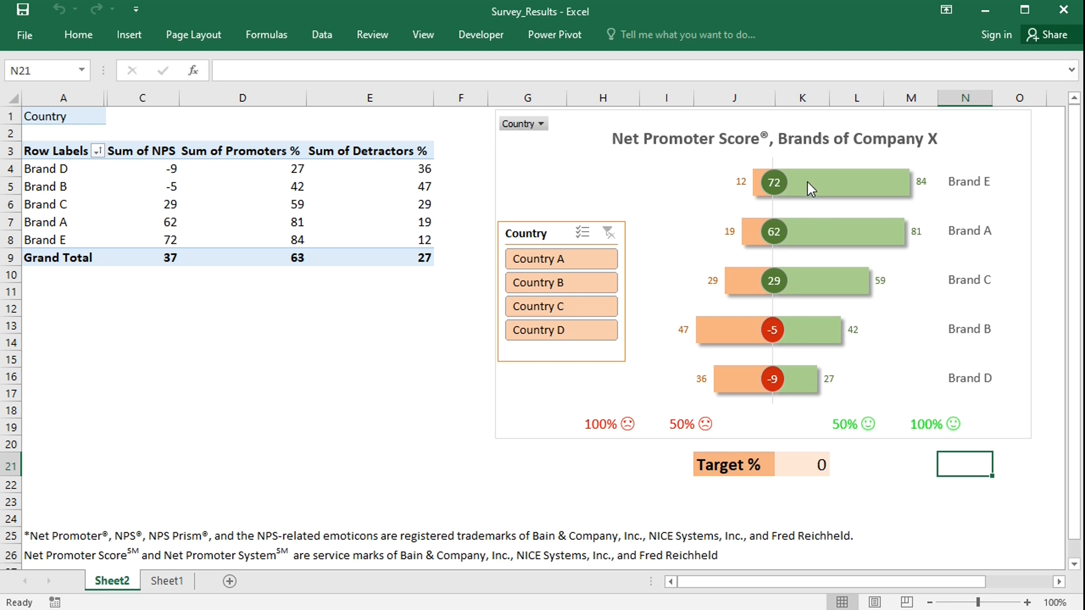
# Filter the country dashboard by Country A, Country B and Country C in turn, clearing the slicer filter in between.
pyautogui.moveTo(809, 179)
pyautogui.moveTo(808, 379)
pyautogui.click(557, 259)
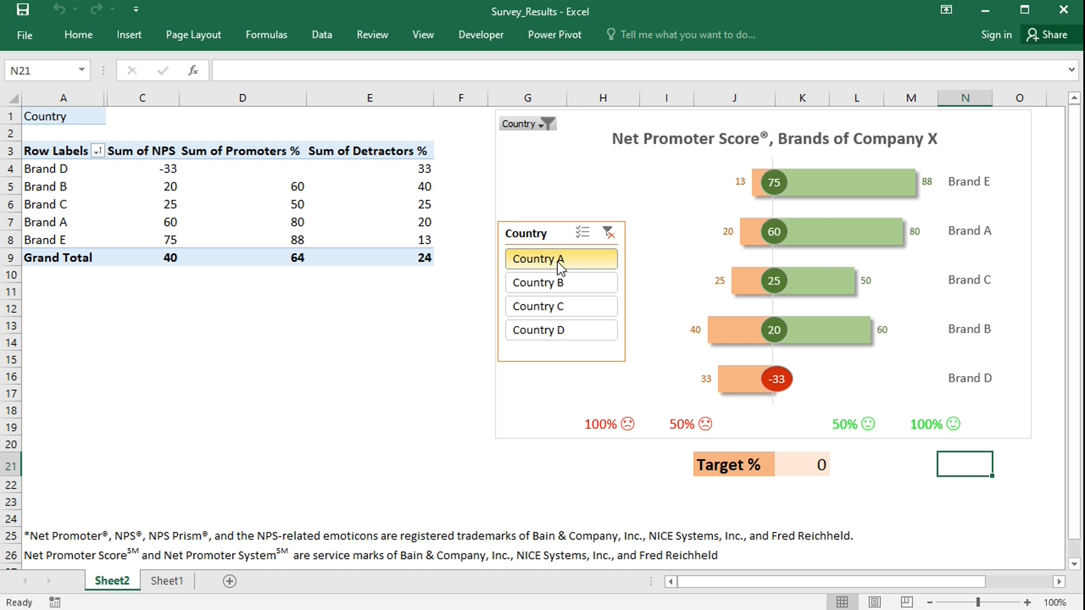
pyautogui.click(562, 283)
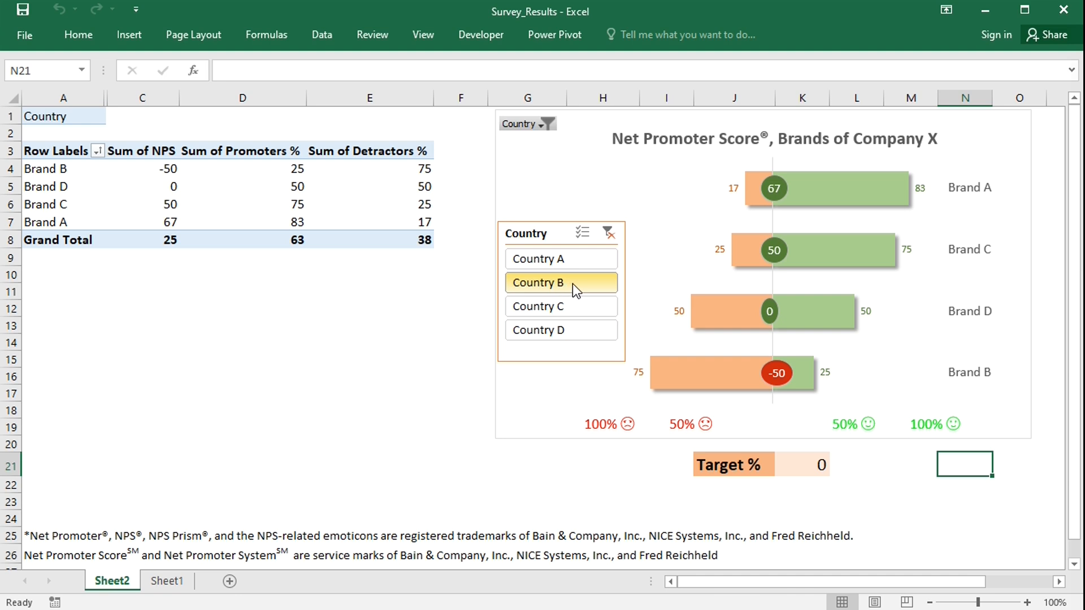
pyautogui.click(608, 233)
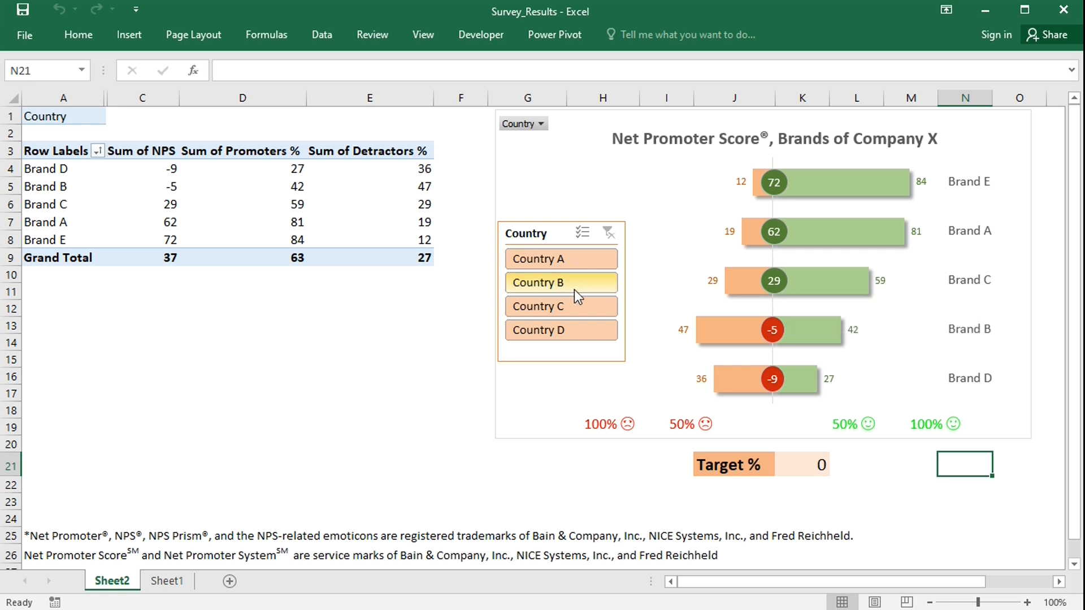
pyautogui.click(574, 306)
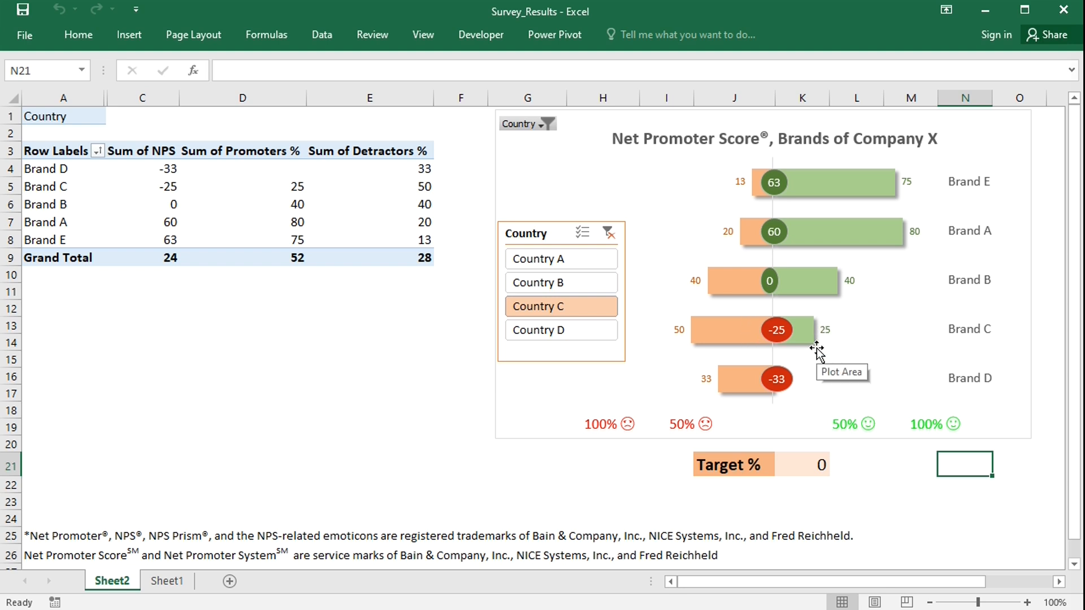
pyautogui.click(609, 233)
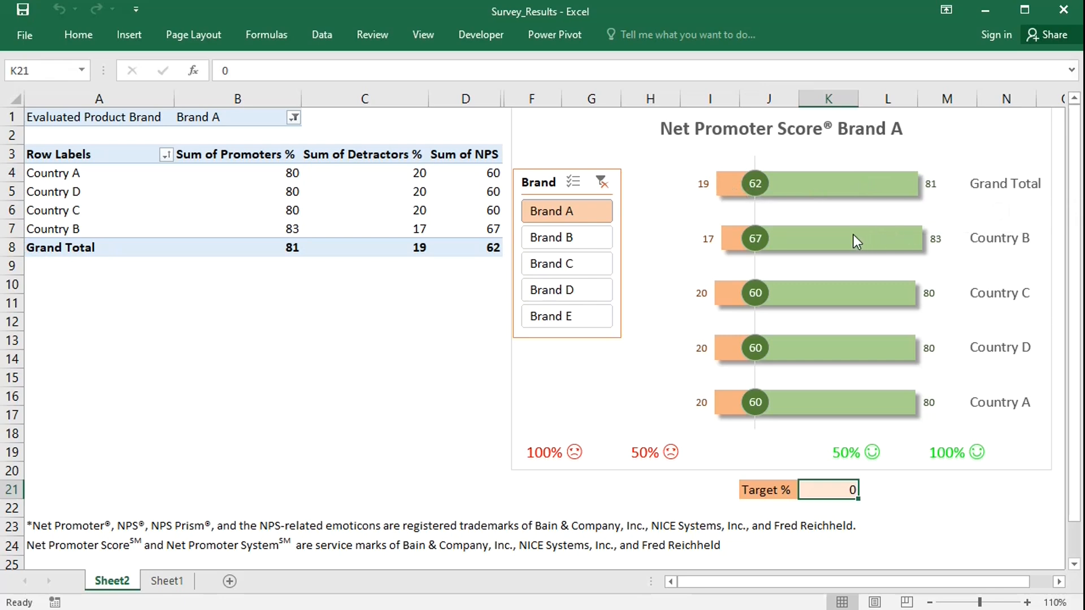
# Step through Brand B, Brand C, Brand D and Brand E in the brand slicer of the dashboard.
pyautogui.moveTo(849, 235)
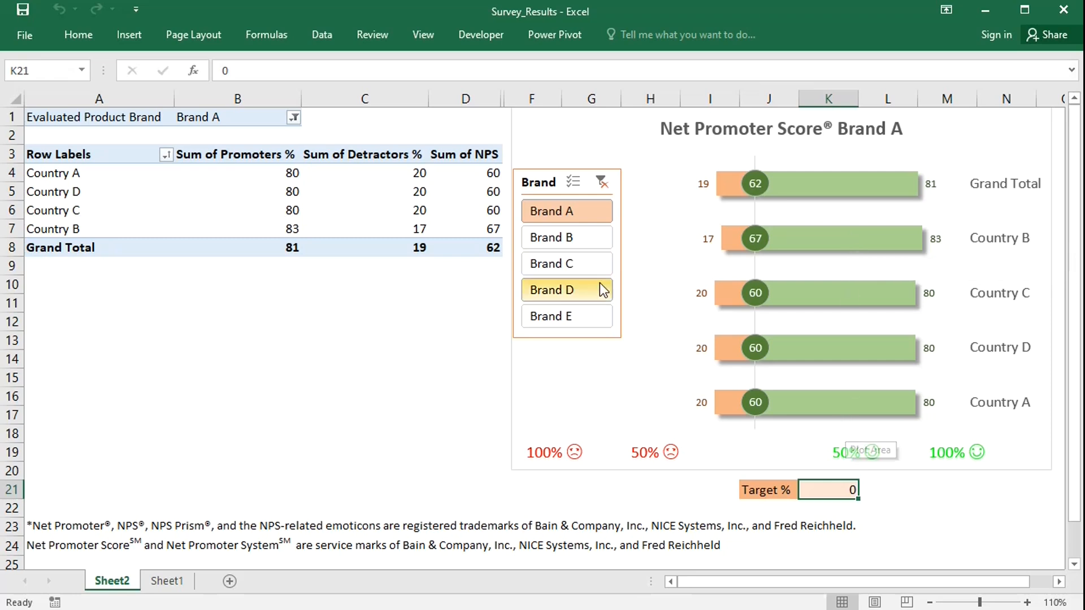
pyautogui.click(569, 240)
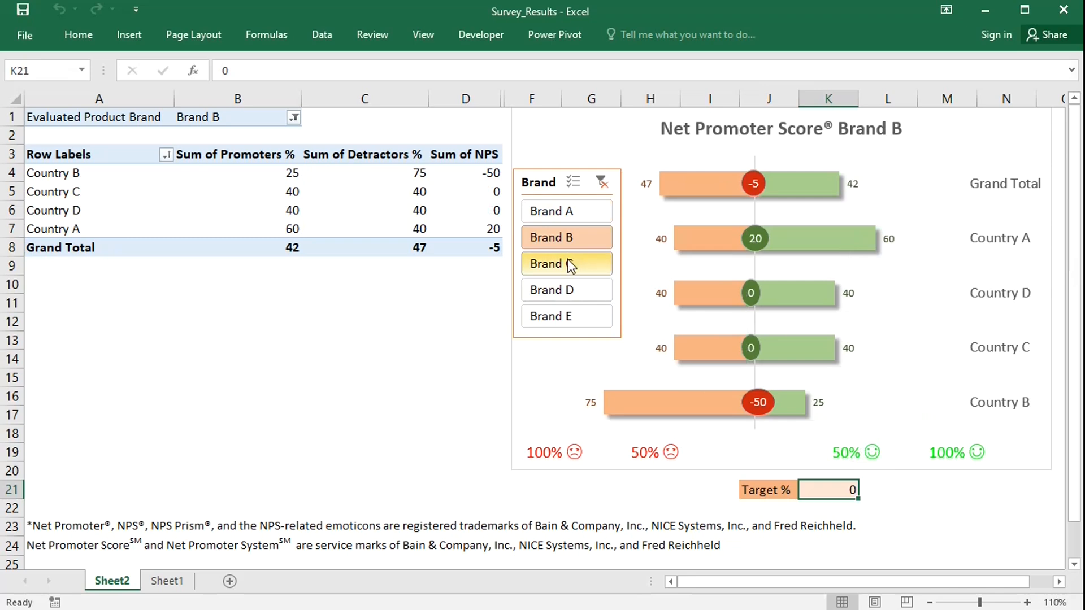
pyautogui.click(567, 261)
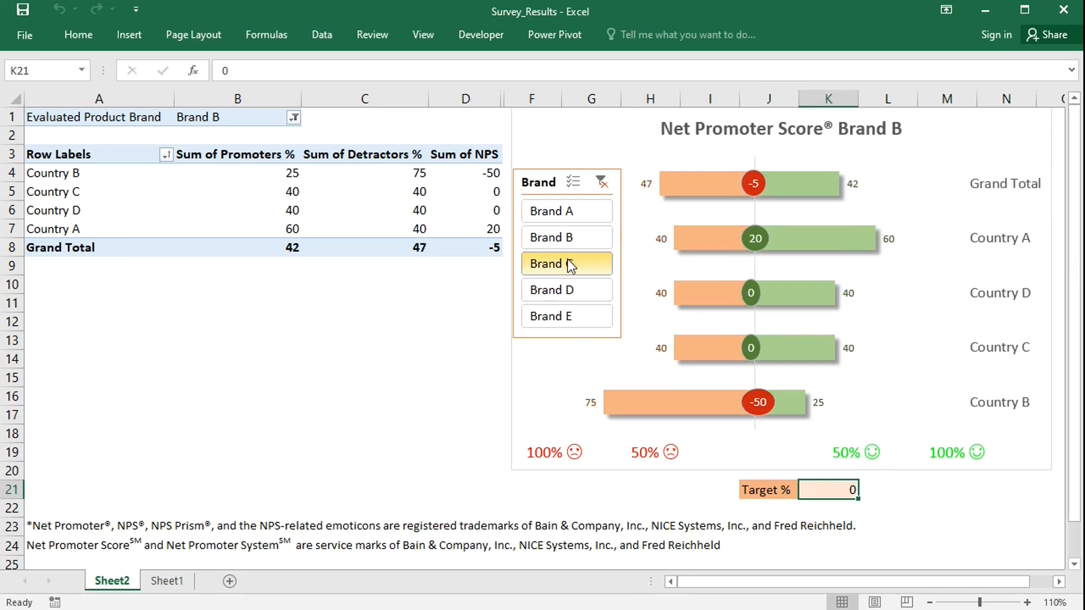
pyautogui.click(567, 291)
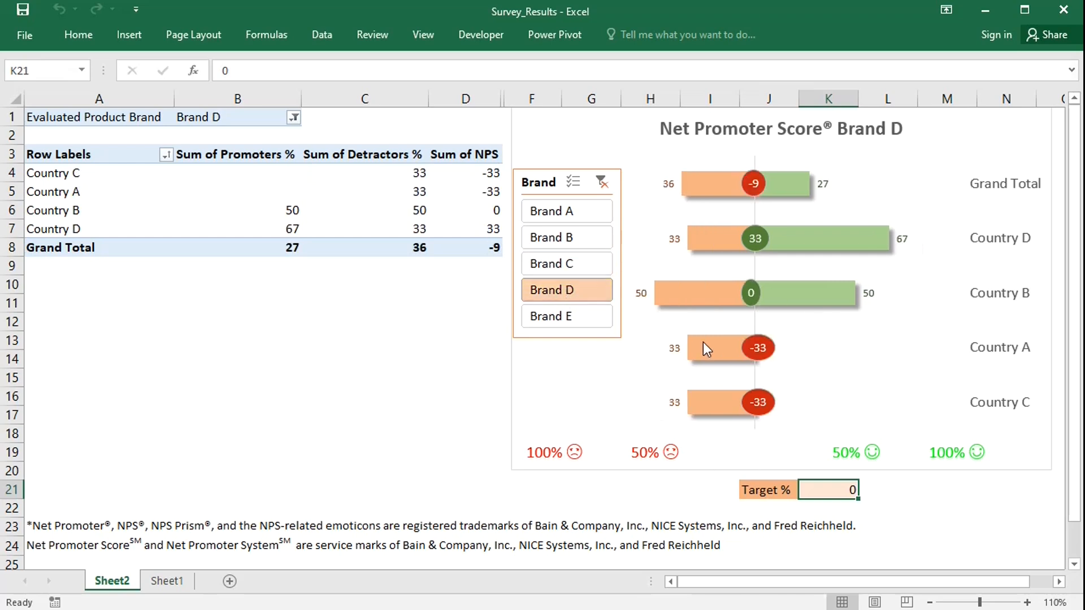
pyautogui.click(576, 324)
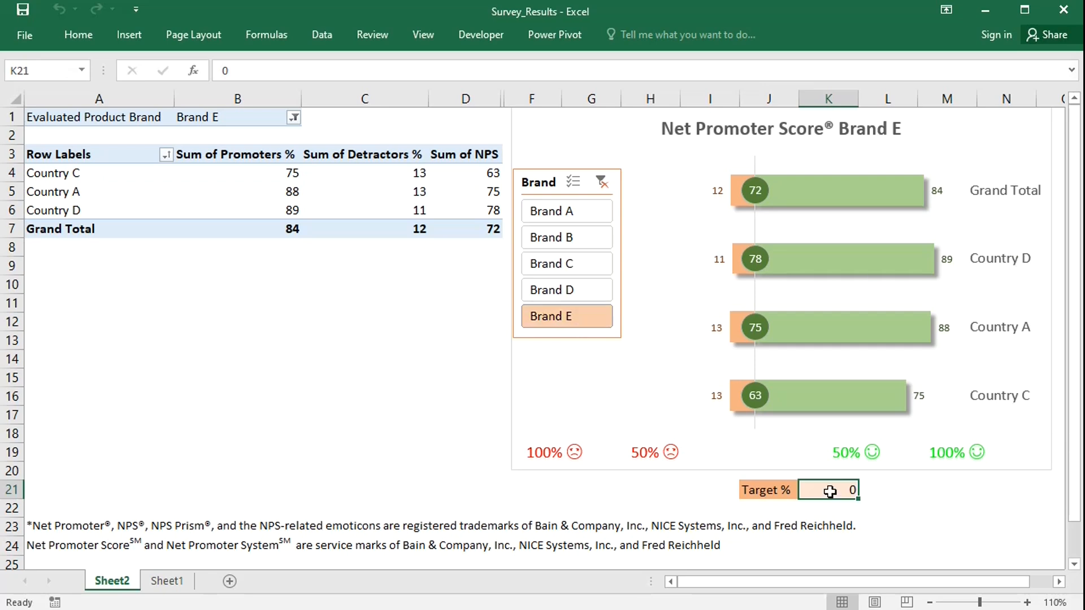
# Enter a target of 70 in the Target % cell.
pyautogui.write('70')
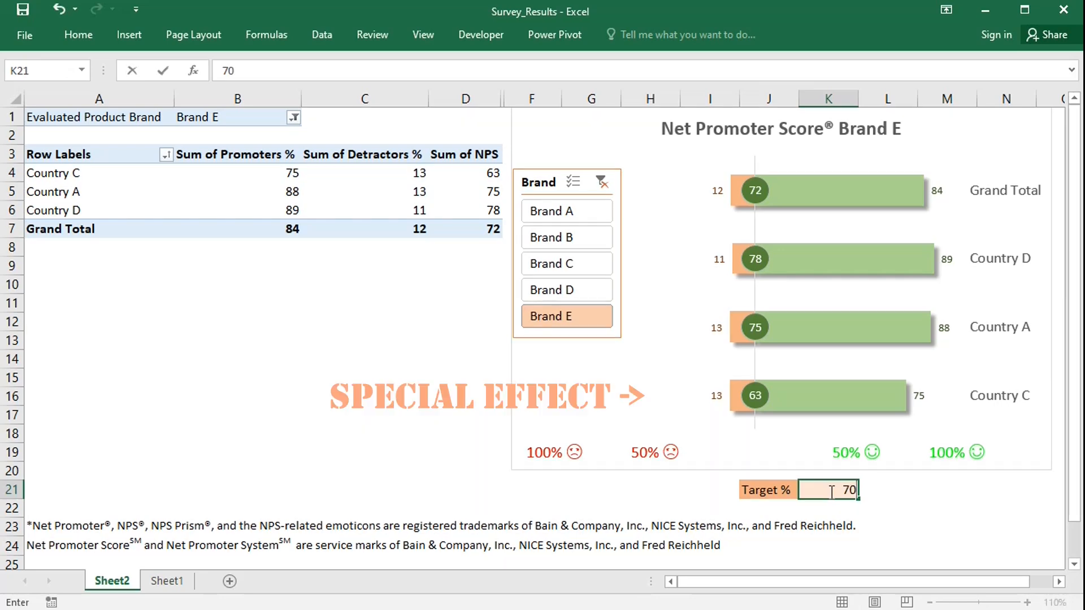
pyautogui.press('Return')
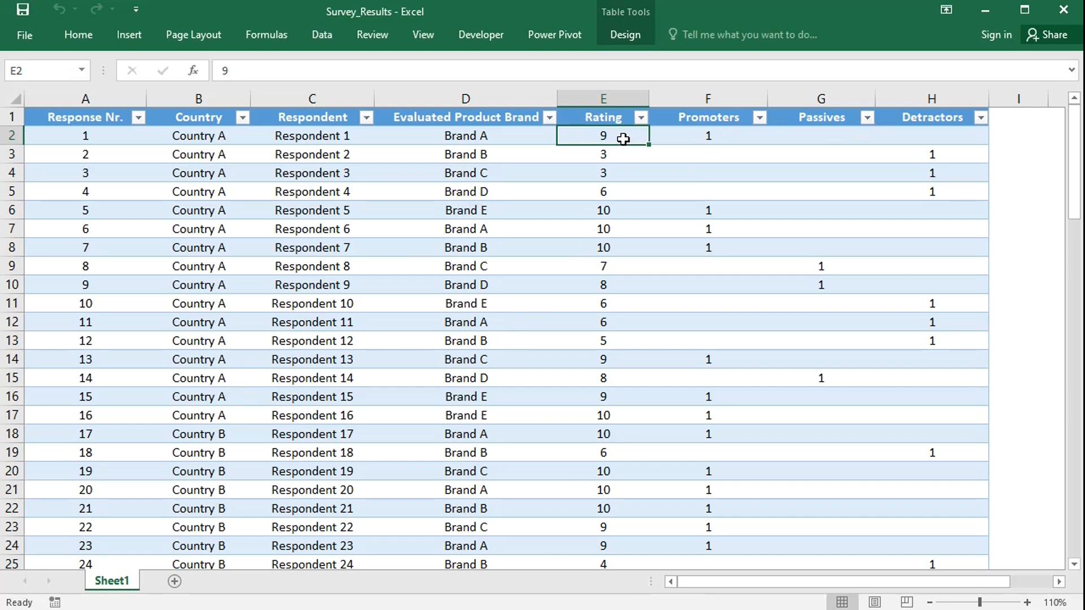
# Insert a PivotTable from the survey table Table1 on a new worksheet.
pyautogui.click(737, 137)
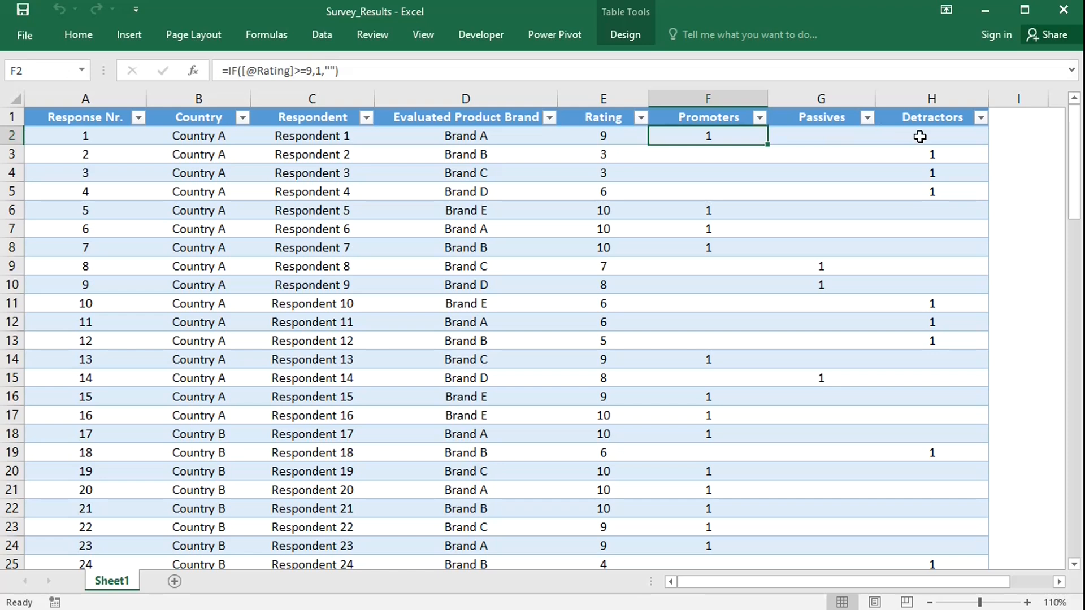
pyautogui.click(137, 32)
pyautogui.click(26, 82)
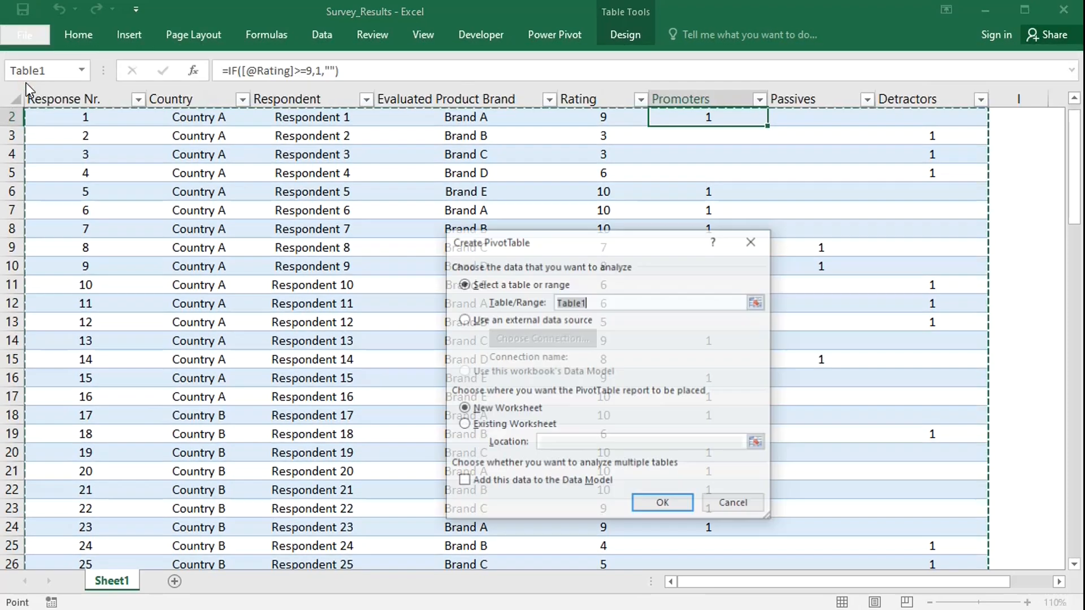
pyautogui.click(663, 510)
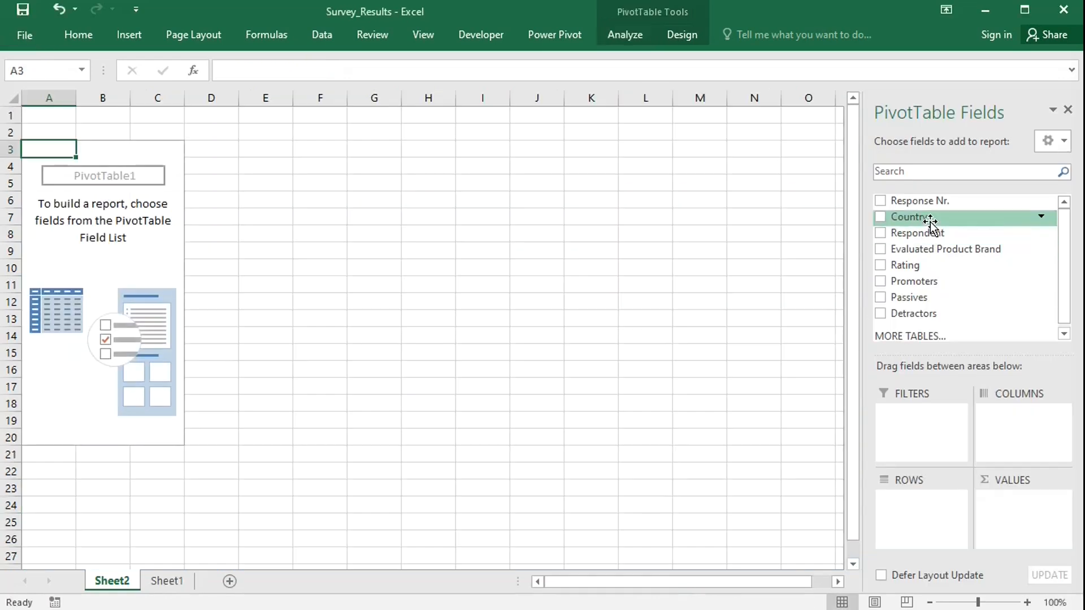
# Place Country in the PivotTable rows and Evaluated Product Brand in its filters.
pyautogui.moveTo(930, 225); pyautogui.dragTo(916, 501)
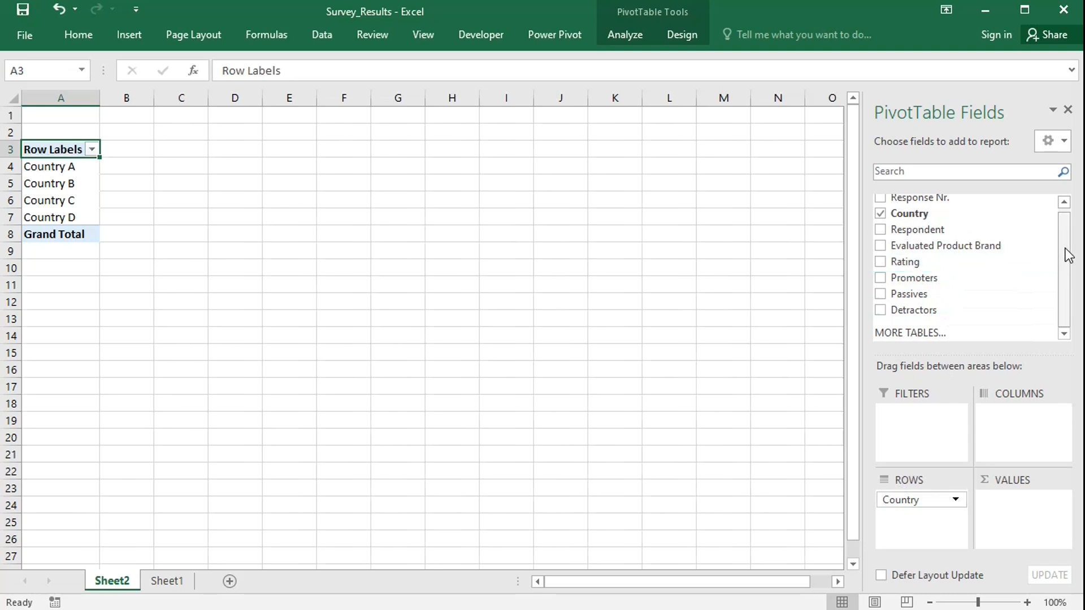
pyautogui.moveTo(1069, 254); pyautogui.dragTo(1068, 226)
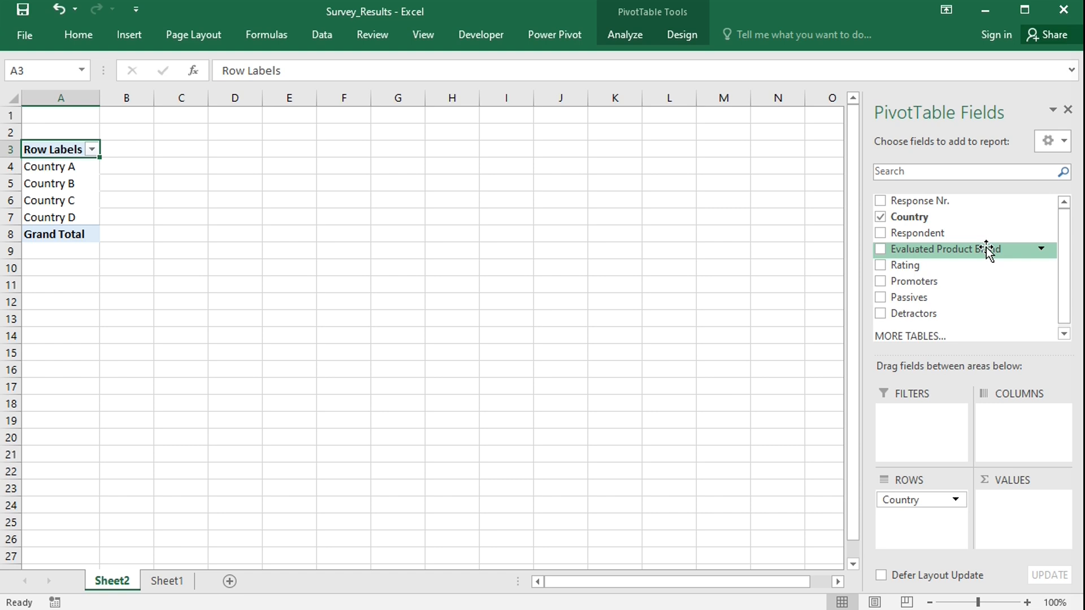
pyautogui.moveTo(987, 252); pyautogui.dragTo(945, 422)
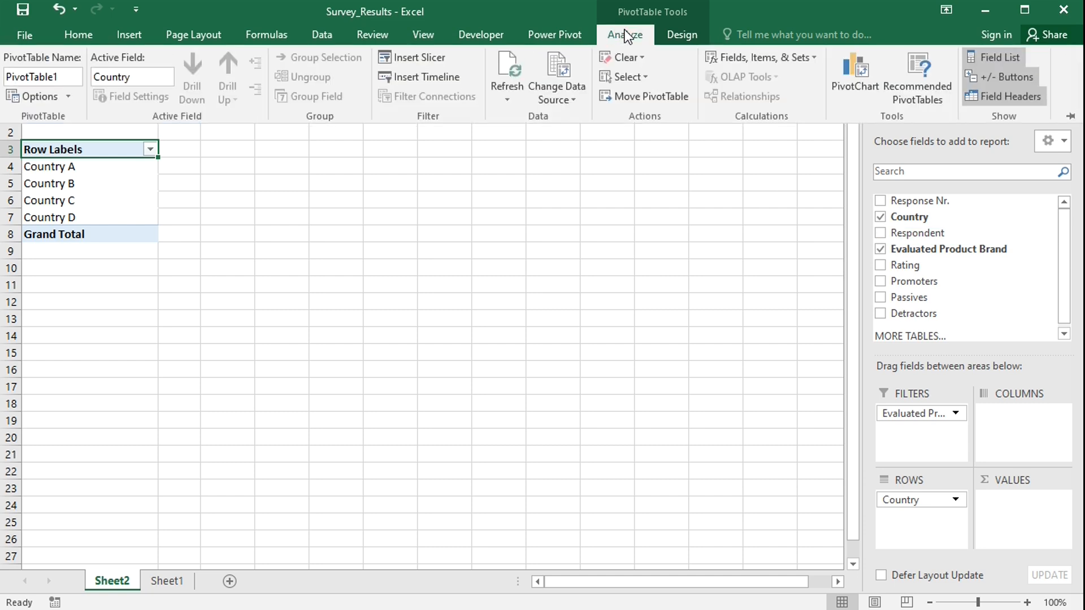
# Add a calculated field named Promoters % with the formula = Promoters/(Promoters+Passives+Detractors)*100.
pyautogui.click(738, 60)
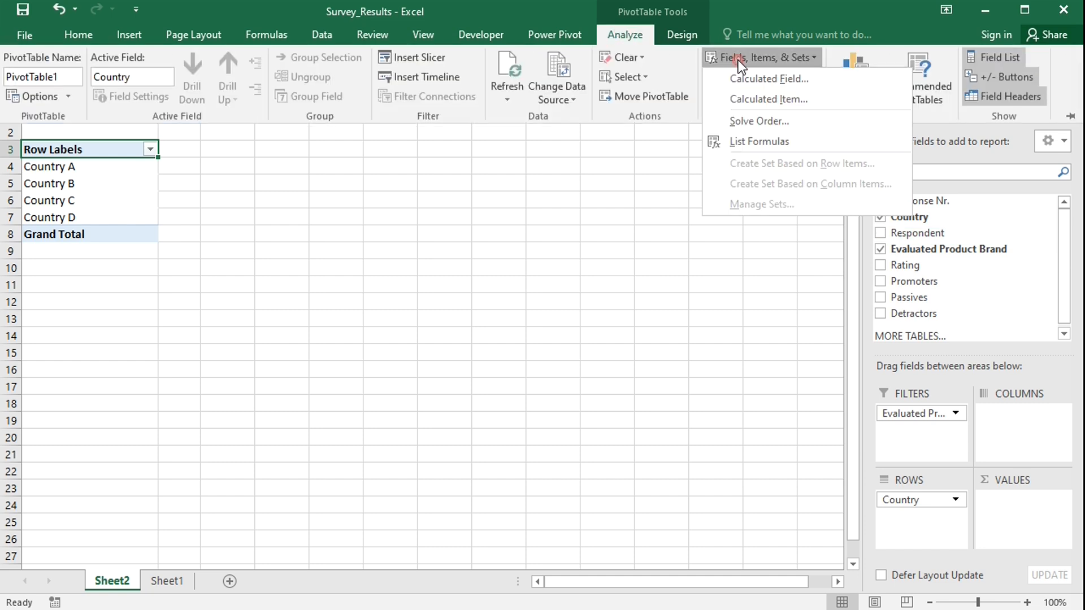
pyautogui.click(758, 82)
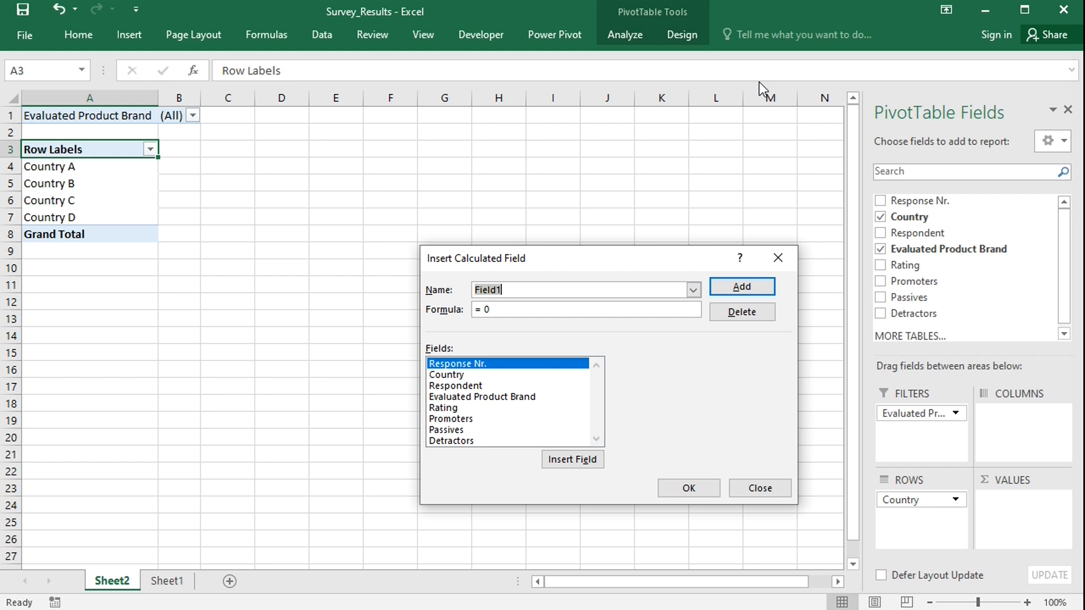
pyautogui.write('Promoters ')
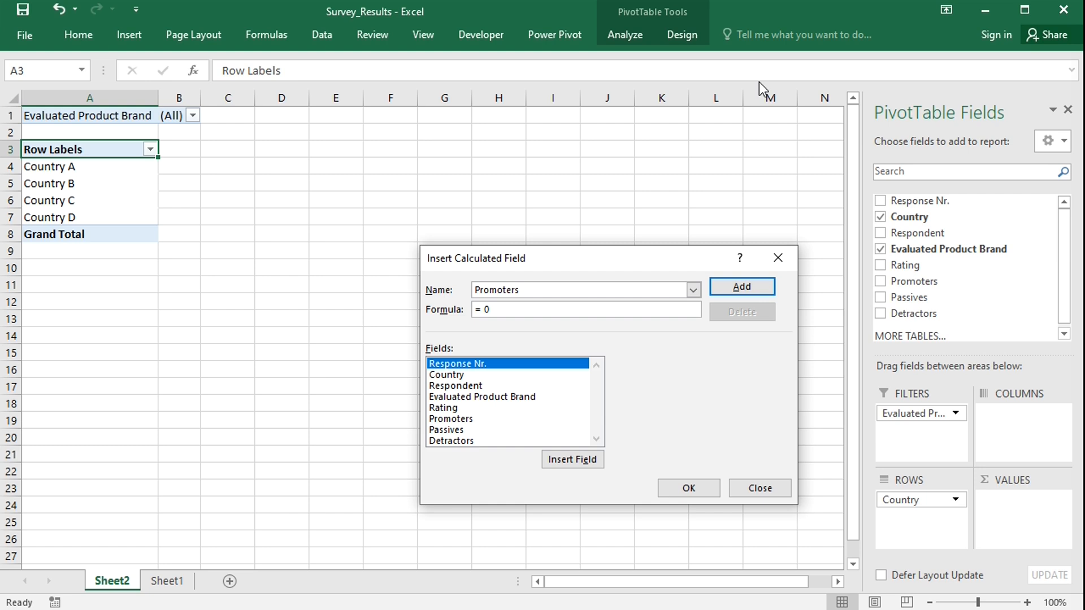
pyautogui.write('%')
pyautogui.click(538, 308)
pyautogui.press('BackSpace')
pyautogui.click(463, 420)
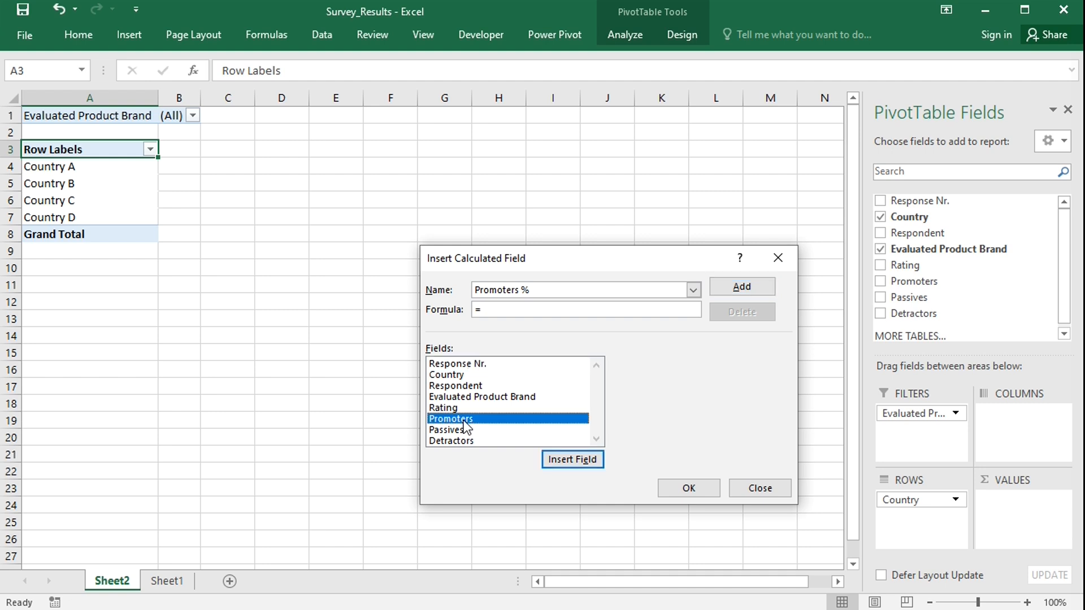
pyautogui.doubleClick(464, 421)
pyautogui.write('/')
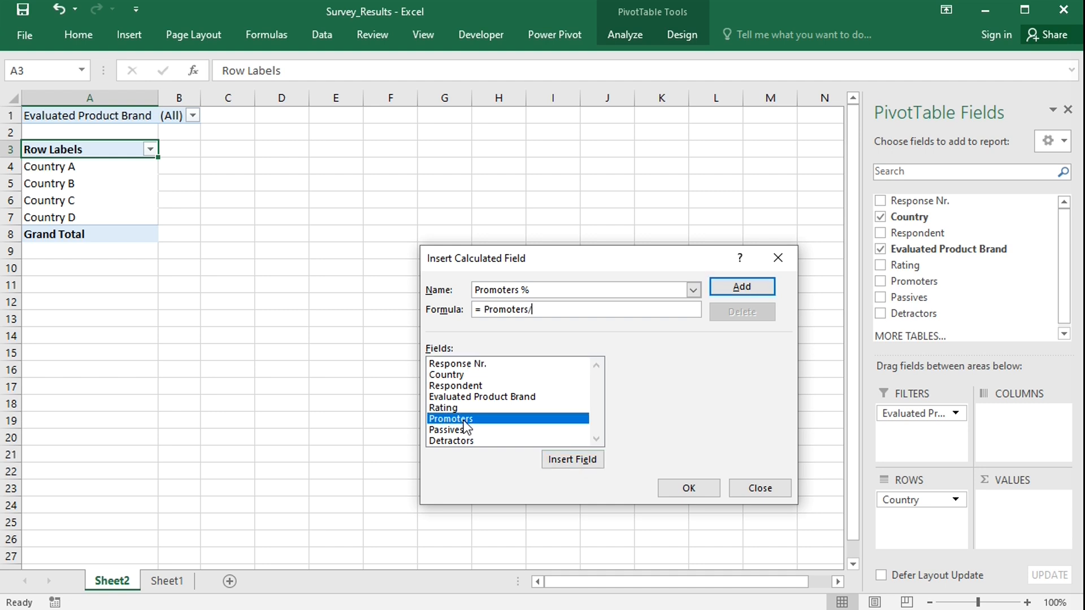
pyautogui.write('(')
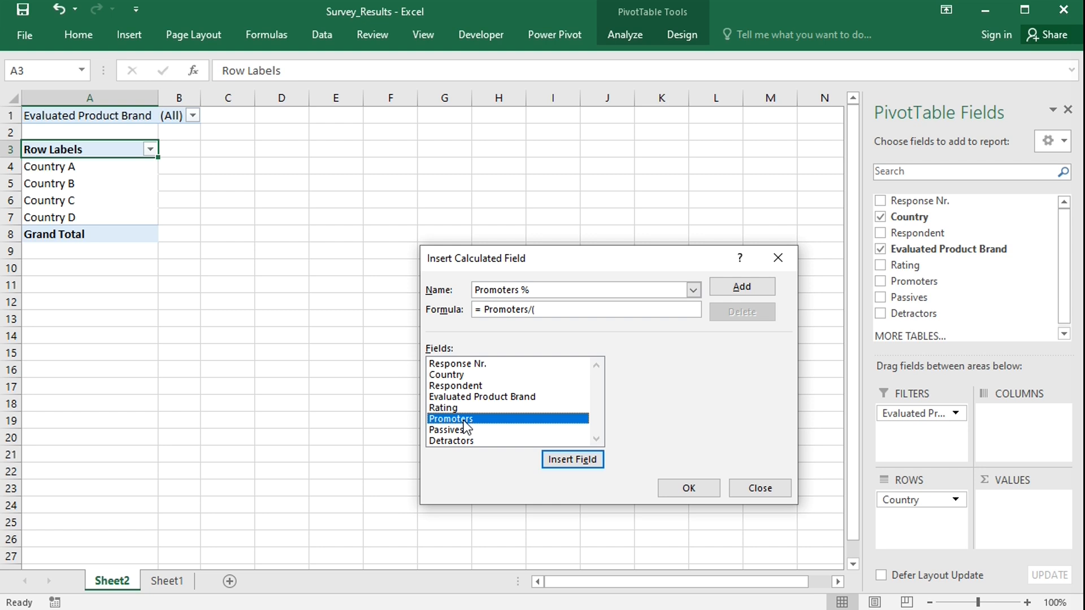
pyautogui.doubleClick(464, 421)
pyautogui.write('+')
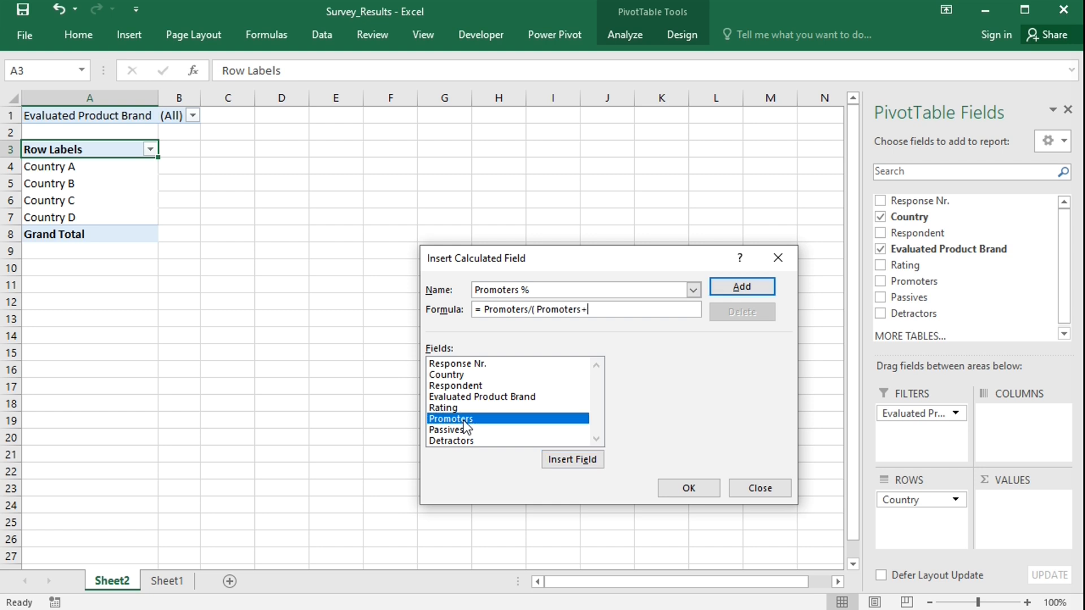
pyautogui.doubleClick(456, 431)
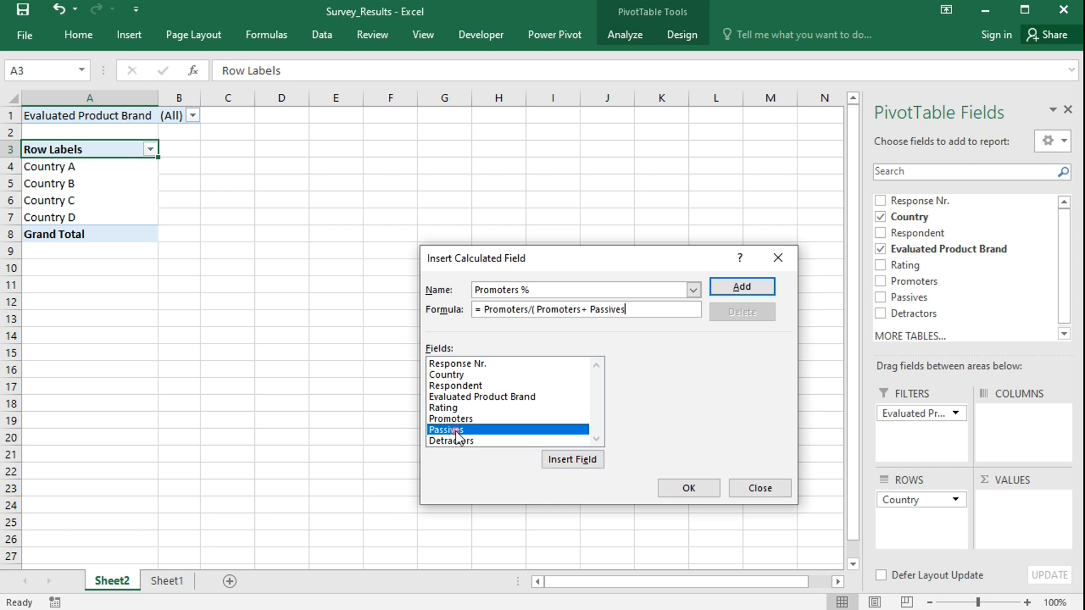
pyautogui.write('+')
pyautogui.doubleClick(459, 441)
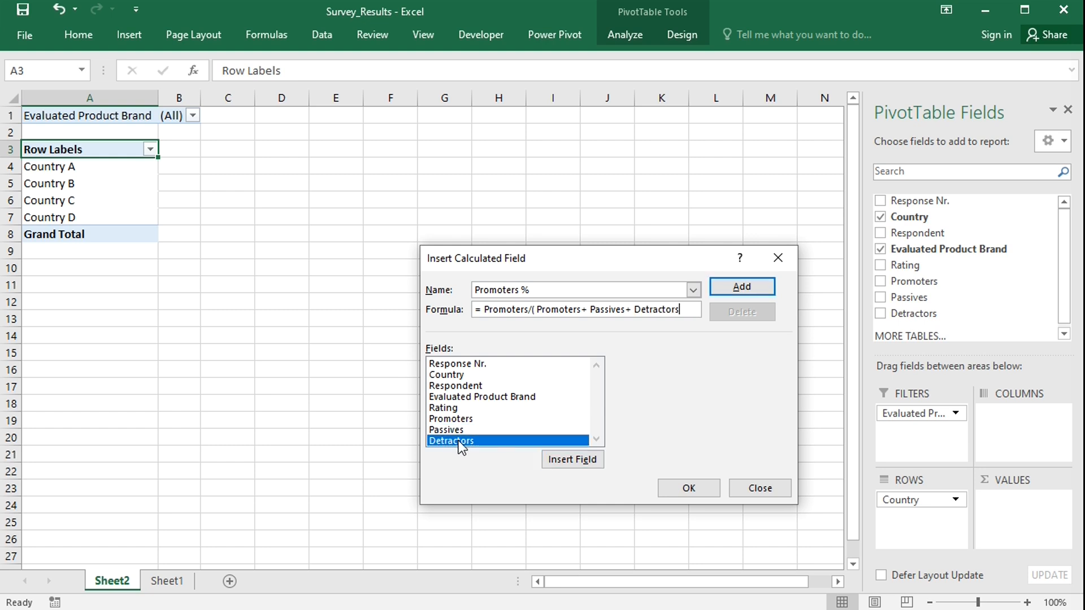
pyautogui.write(')*100')
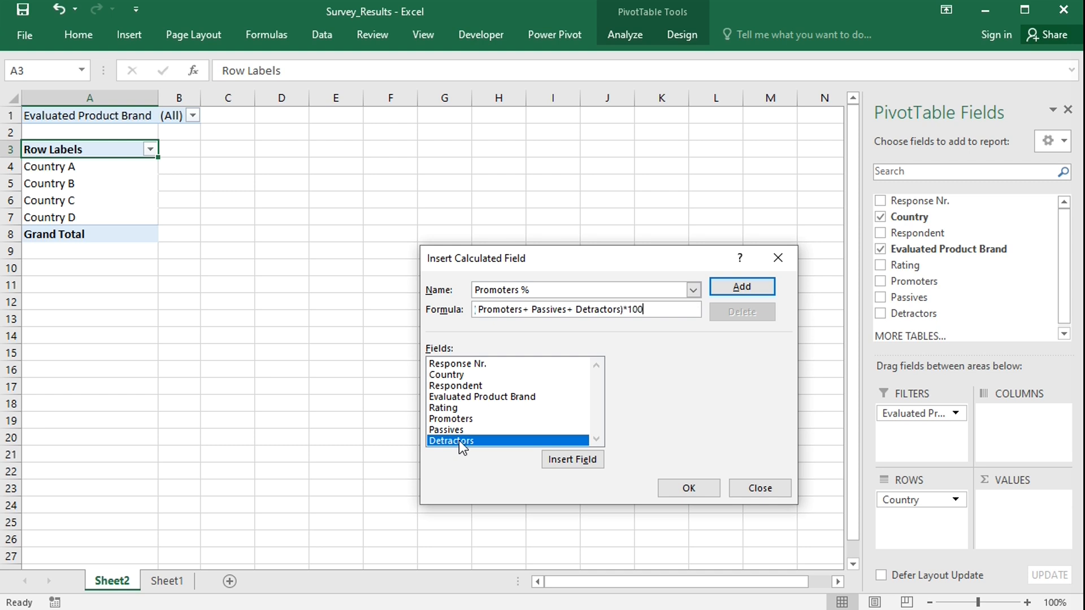
pyautogui.click(689, 487)
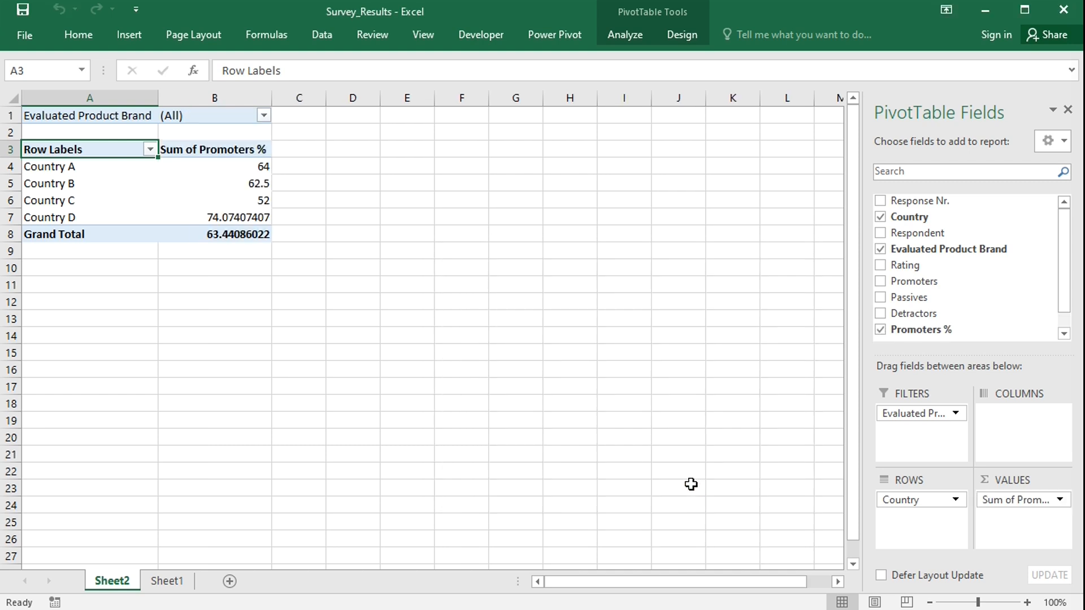
# Start a new calculated field named Detractors % with the formula = Detractors/(Promoters+Passives+Detractors)*100.
pyautogui.click(623, 33)
pyautogui.click(724, 58)
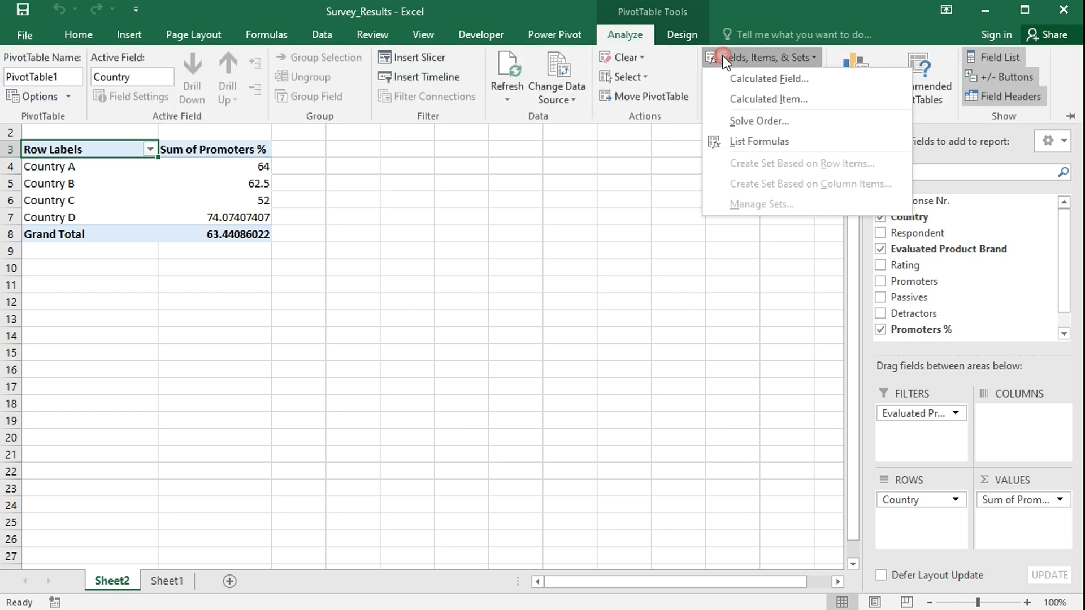
pyautogui.click(751, 78)
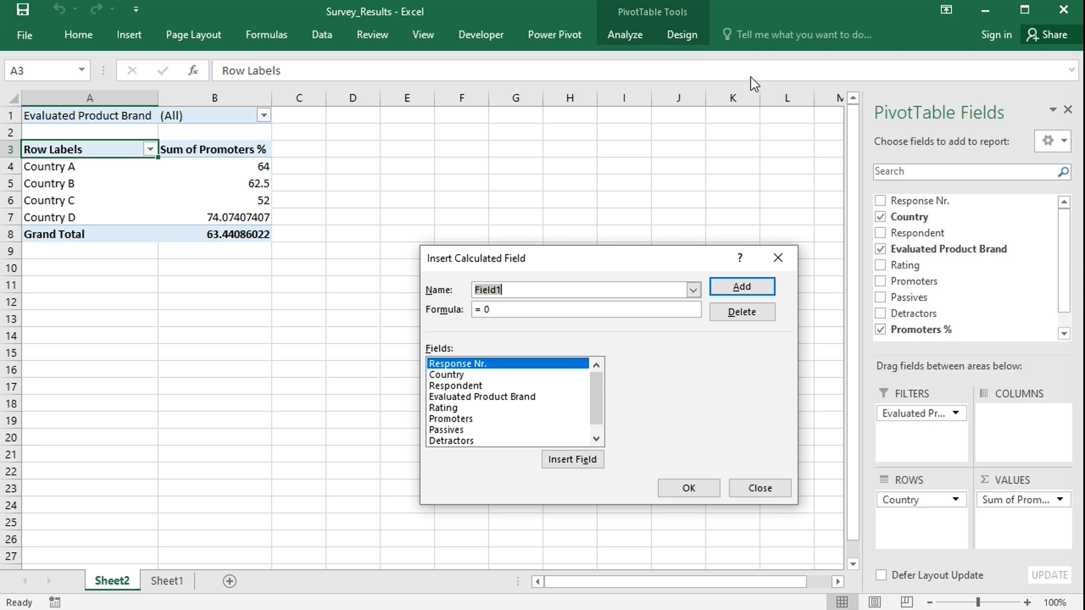
pyautogui.write('Detractors')
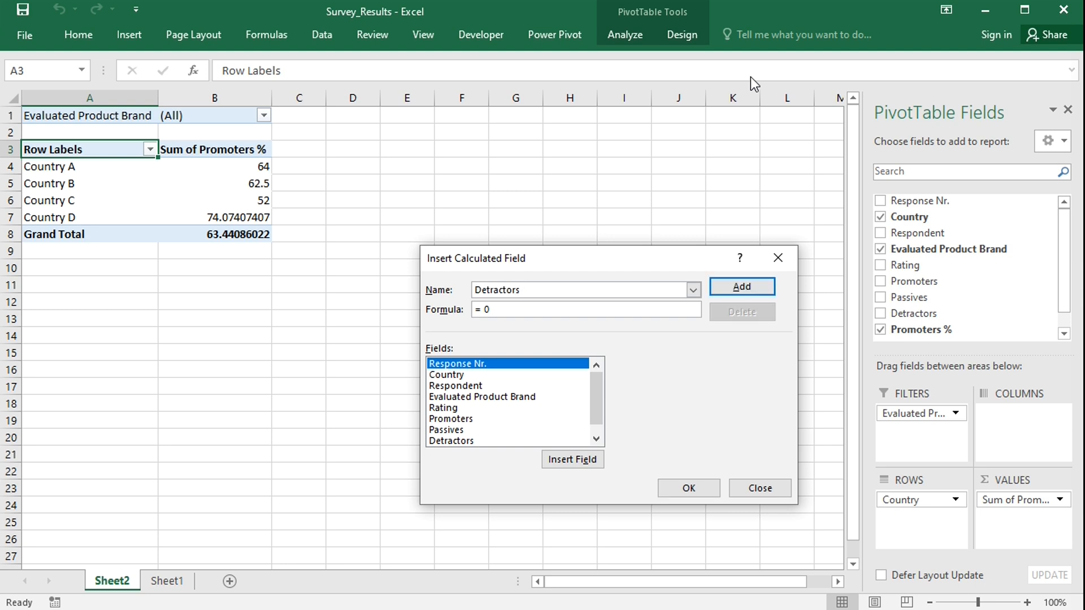
pyautogui.write(' %')
pyautogui.click(535, 305)
pyautogui.press('BackSpace')
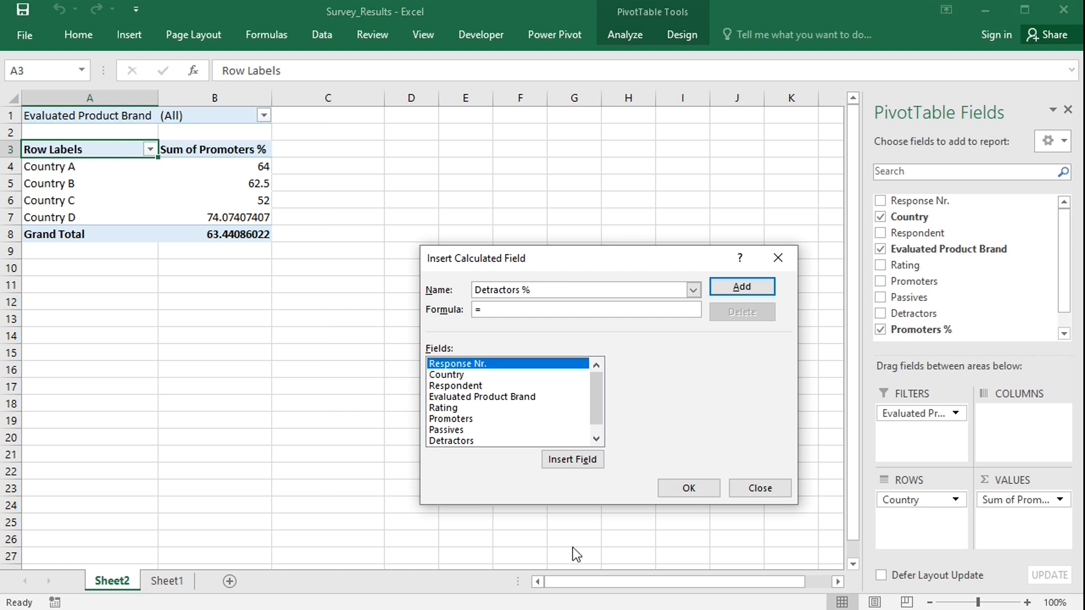
pyautogui.doubleClick(466, 441)
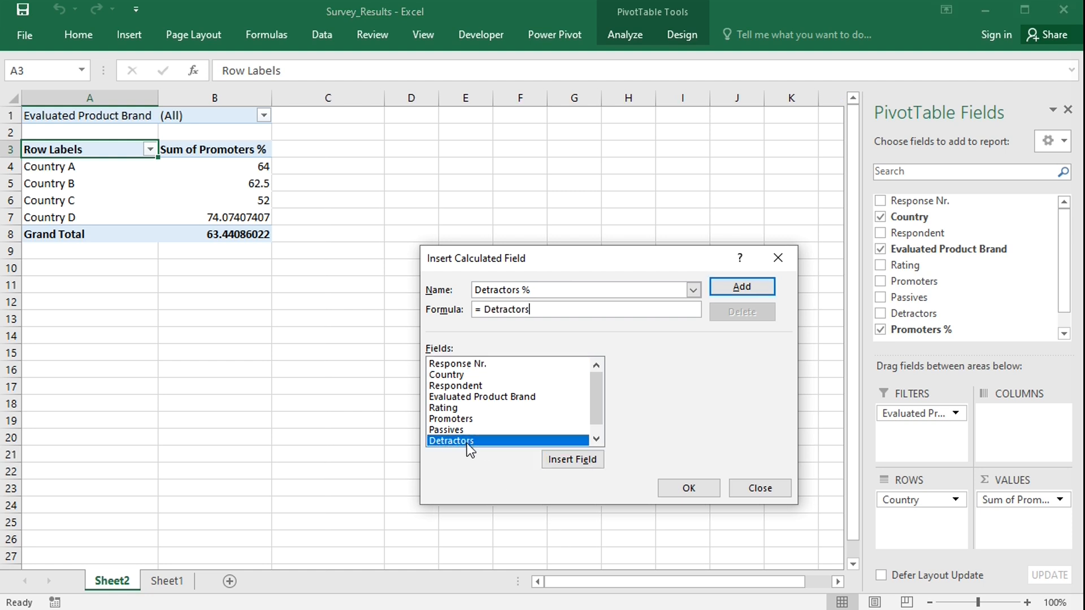
pyautogui.write('/(')
pyautogui.click(465, 420)
pyautogui.doubleClick(465, 420)
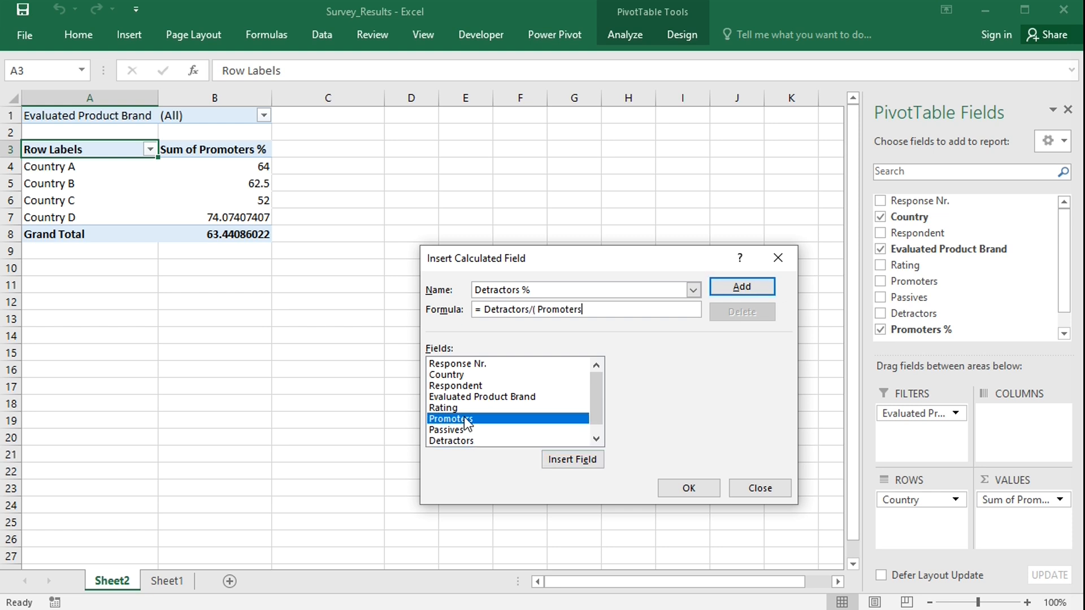
pyautogui.write('+')
pyautogui.doubleClick(463, 430)
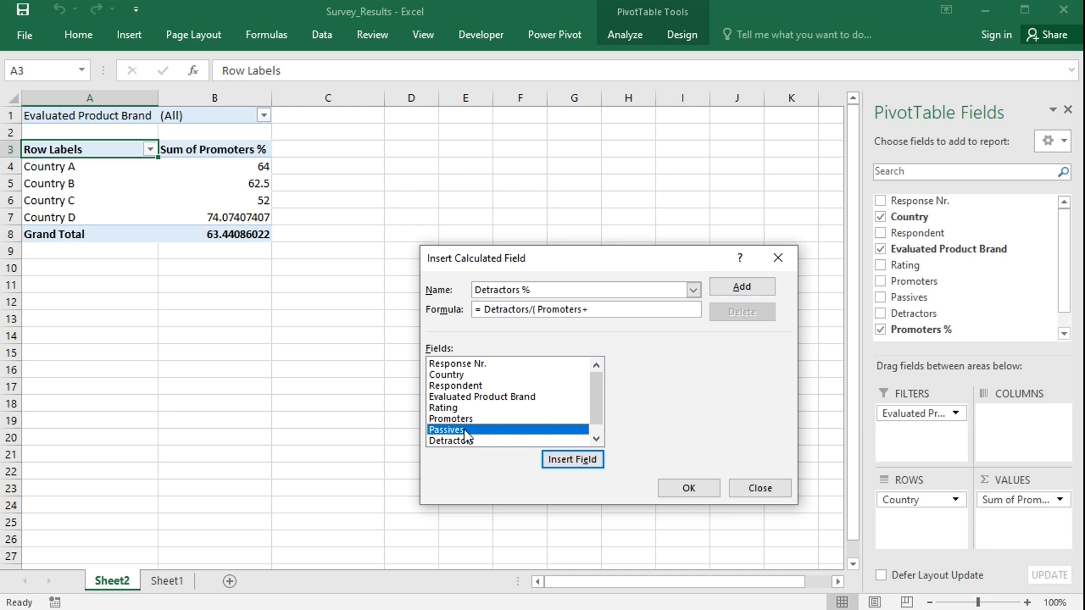
pyautogui.write('+')
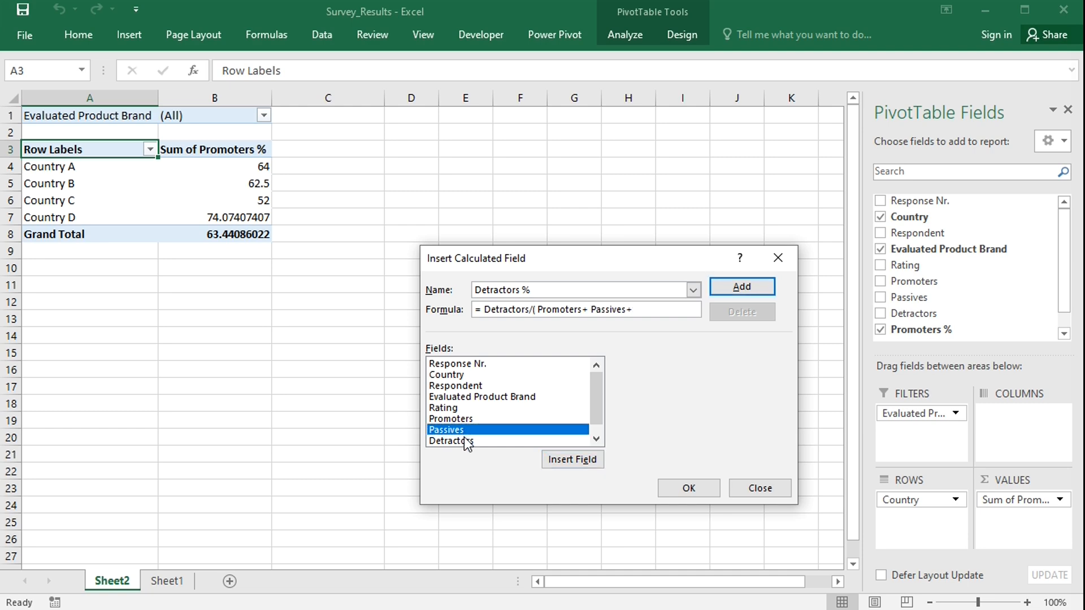
pyautogui.doubleClick(466, 441)
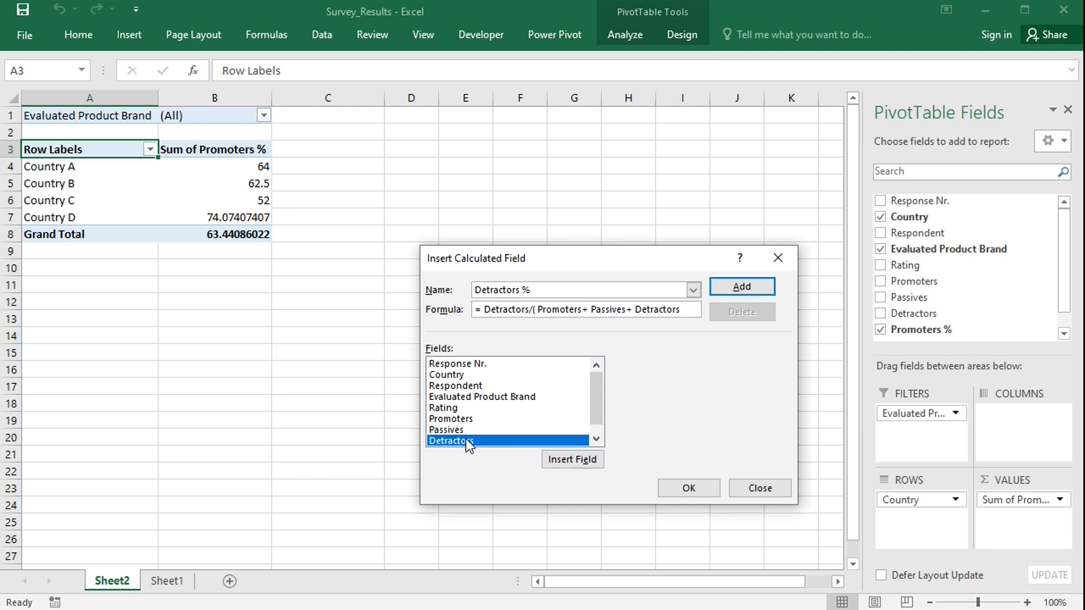
pyautogui.write(')*100')
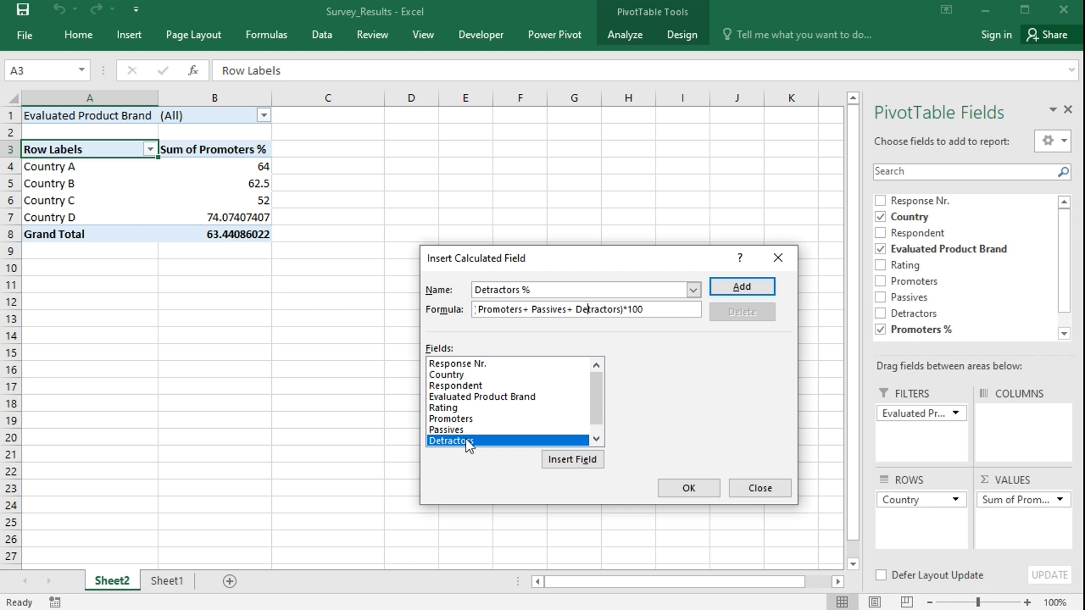
# Make the Detractors % formula negative with a leading minus sign and add the field to the PivotTable.
pyautogui.press('Left')
pyautogui.press('Left')
pyautogui.press('Left')
pyautogui.press('Left')
pyautogui.press('Left')
pyautogui.press('Left')
pyautogui.press('Left')
pyautogui.press('Left')
pyautogui.press('Left')
pyautogui.press('Left')
pyautogui.press('Left')
pyautogui.press('Left')
pyautogui.press('Left')
pyautogui.press('Left')
pyautogui.press('Left')
pyautogui.press('Left')
pyautogui.press('Left')
pyautogui.press('Left')
pyautogui.press('Left')
pyautogui.press('Left')
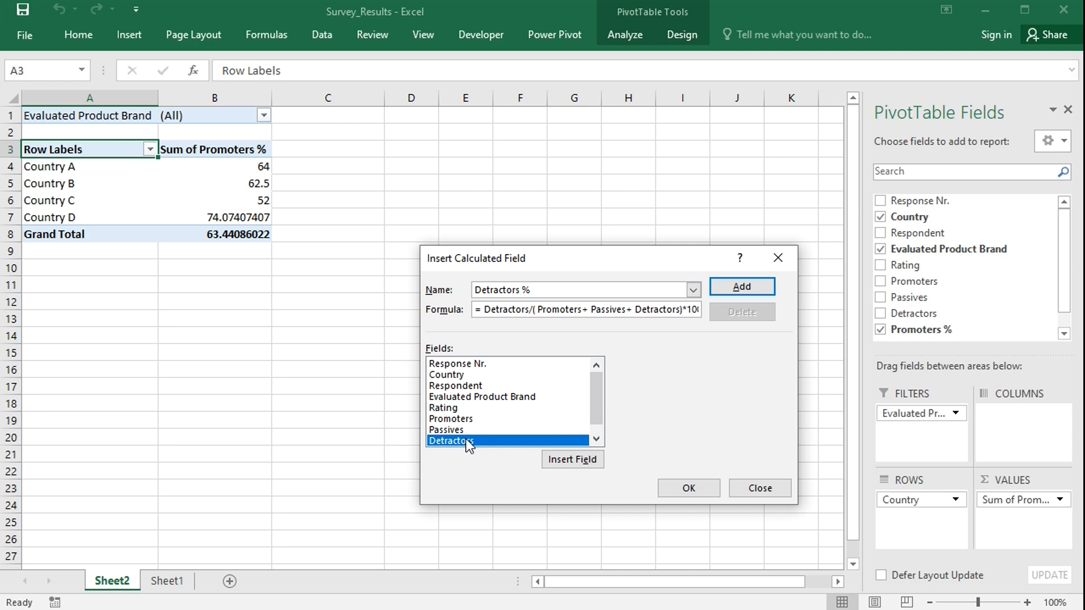
pyautogui.write('-')
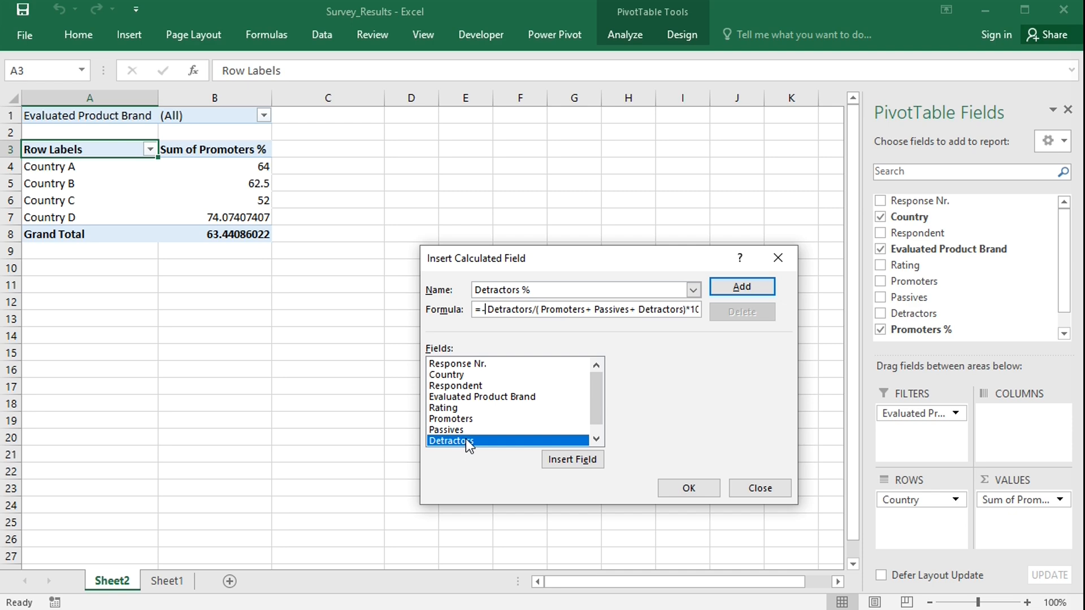
pyautogui.click(694, 488)
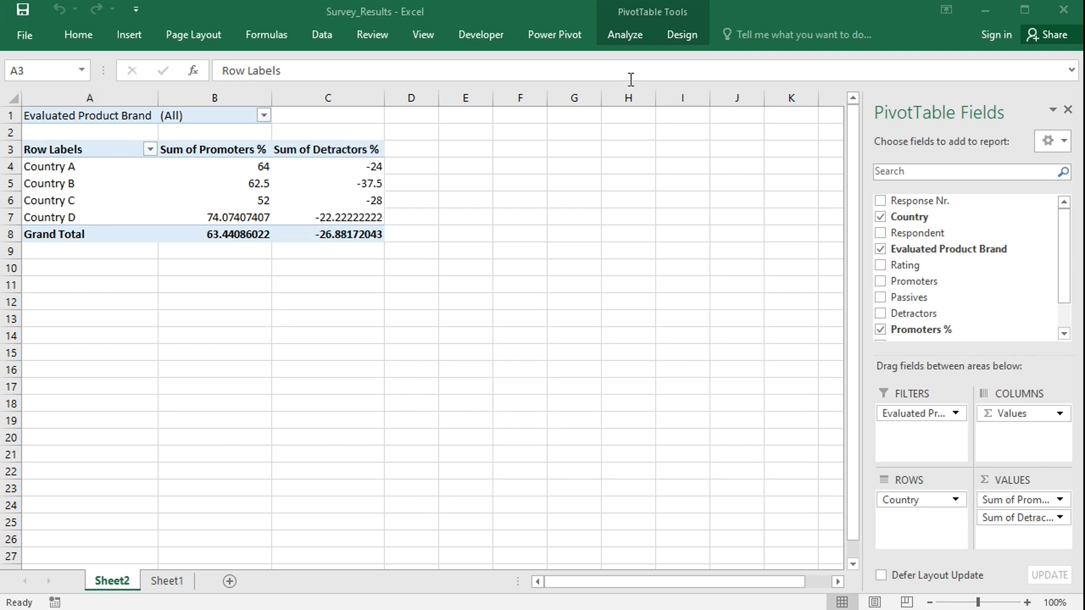
# Add a calculated field named NPS with the formula = 'Promoters %'+'Detractors %'.
pyautogui.click(342, 192)
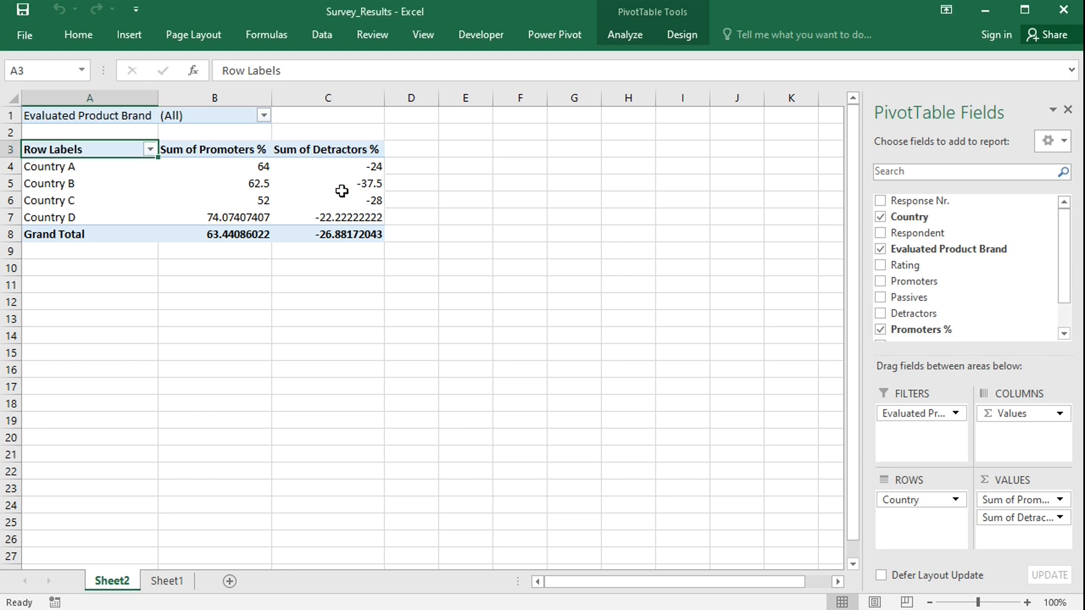
pyautogui.click(626, 35)
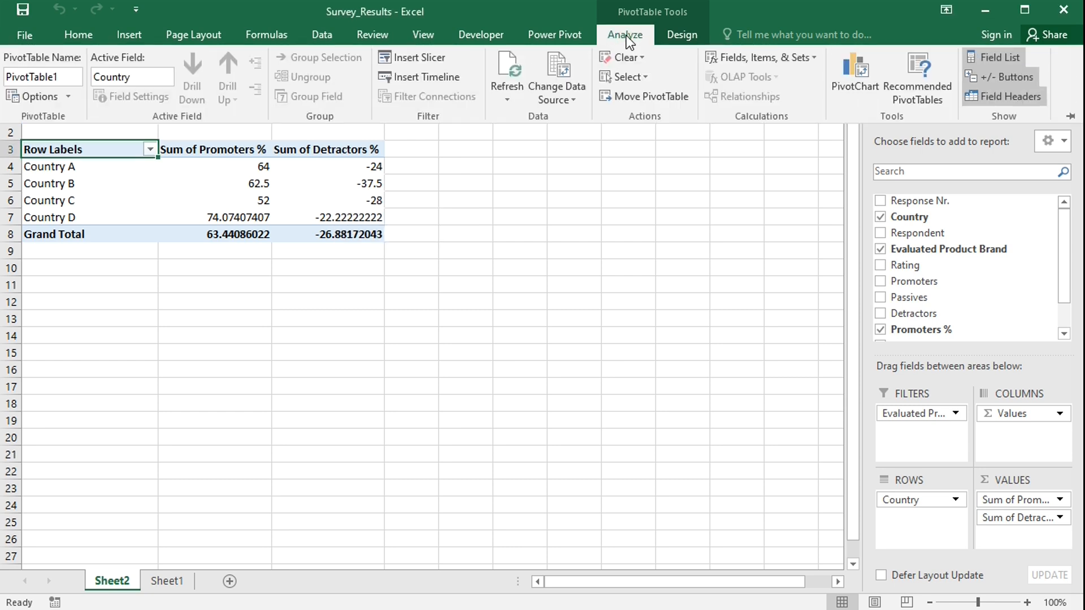
pyautogui.click(763, 59)
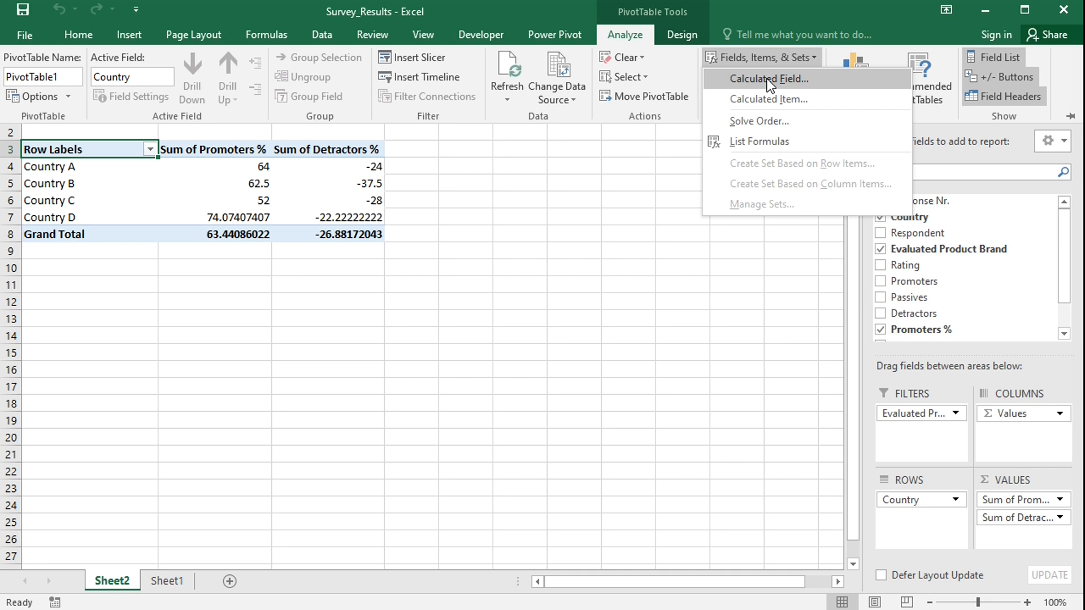
pyautogui.click(767, 79)
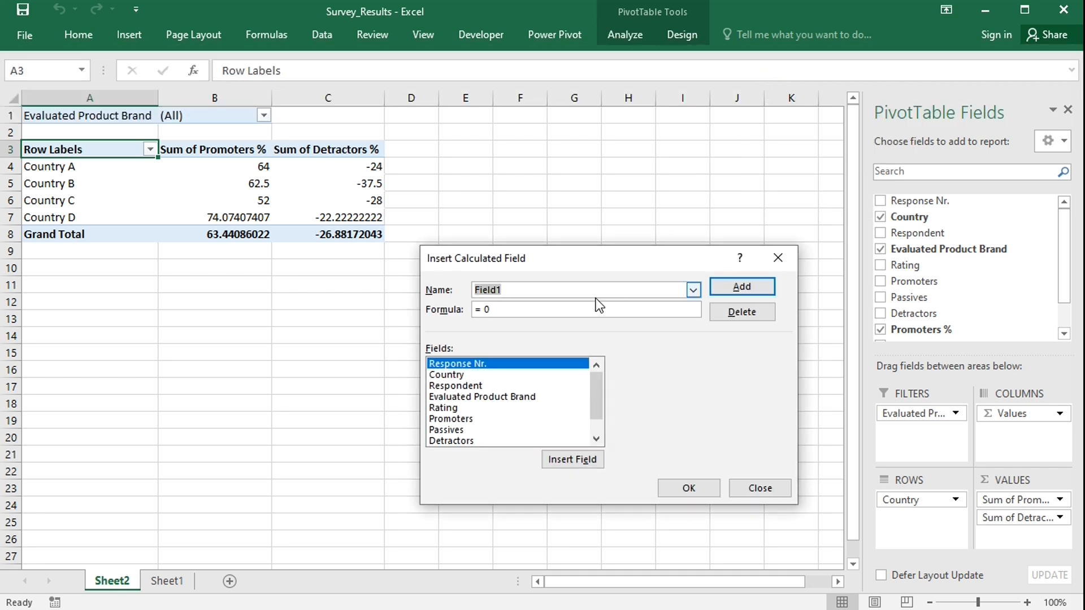
pyautogui.write('NPS')
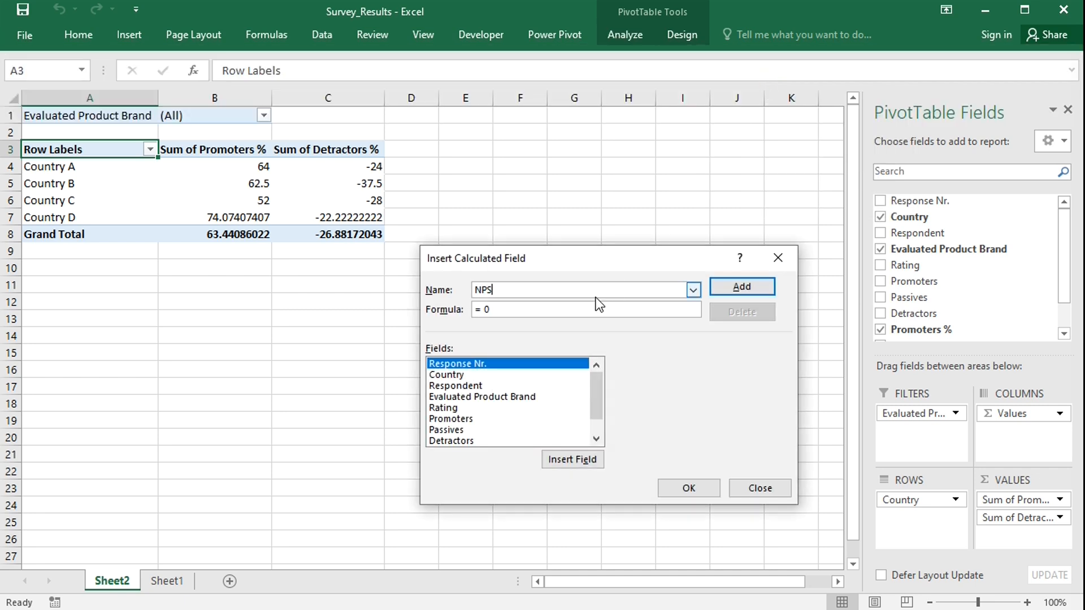
pyautogui.click(547, 310)
pyautogui.press('BackSpace')
pyautogui.moveTo(598, 382); pyautogui.dragTo(596, 416)
pyautogui.doubleClick(480, 428)
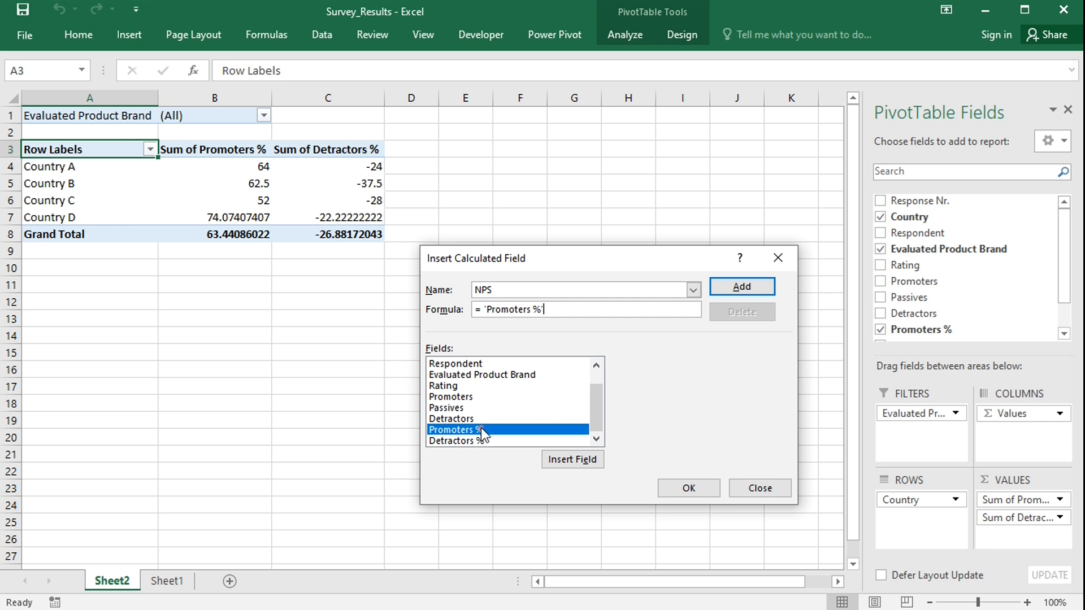
pyautogui.write('+')
pyautogui.doubleClick(476, 442)
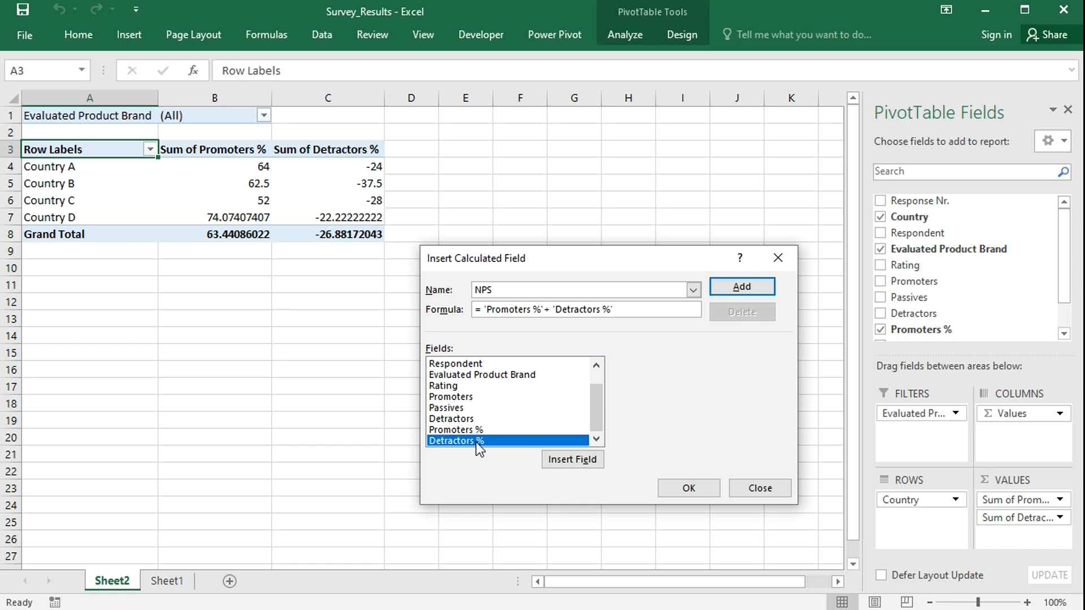
pyautogui.click(694, 488)
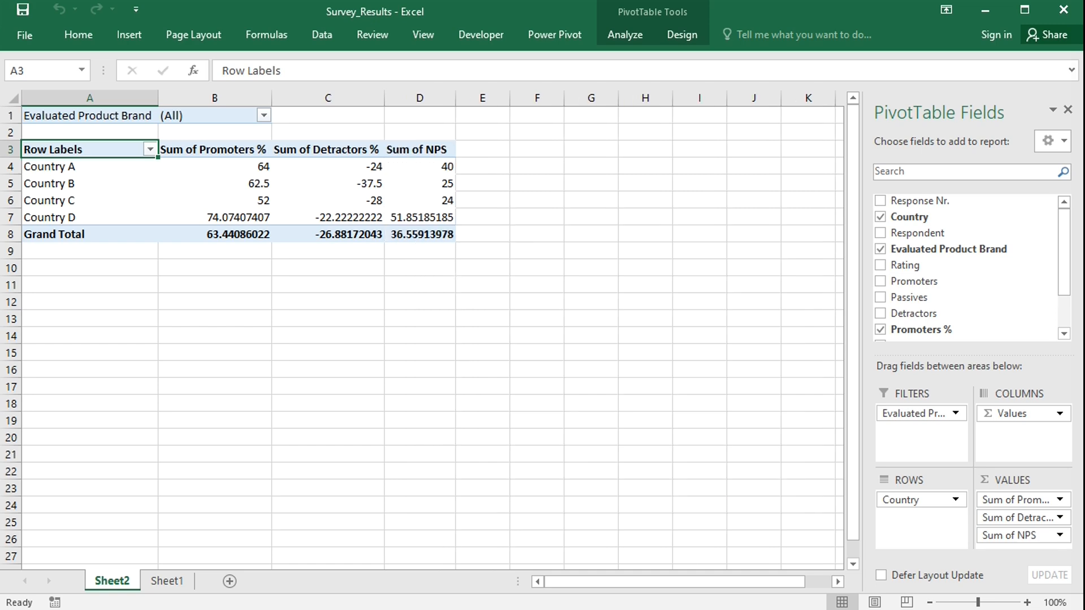
# Add a calculated field named Dummy with the formula = 100.
pyautogui.click(630, 39)
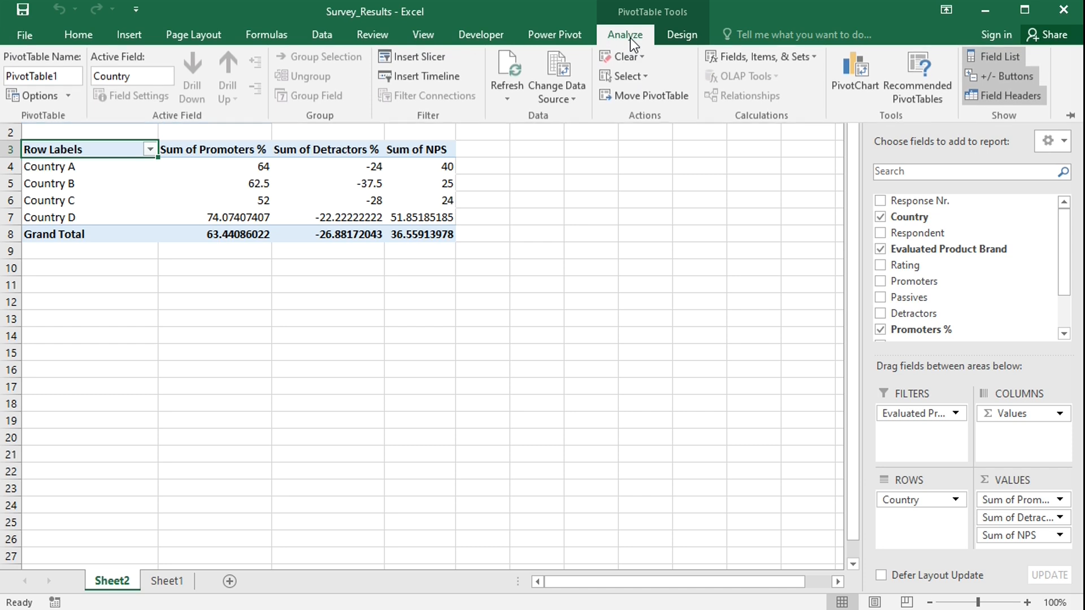
pyautogui.click(722, 59)
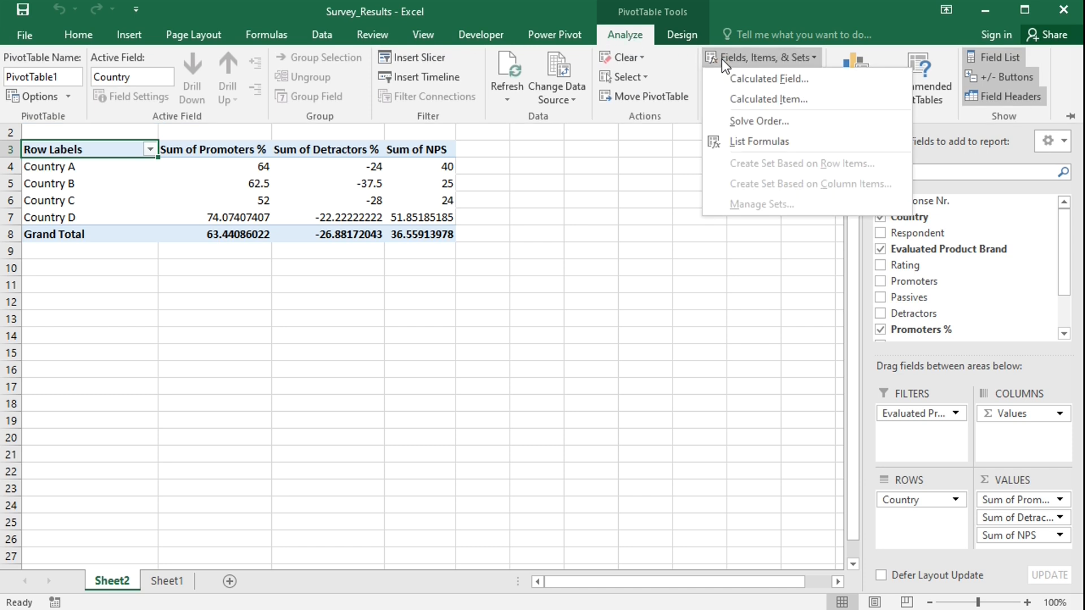
pyautogui.click(740, 78)
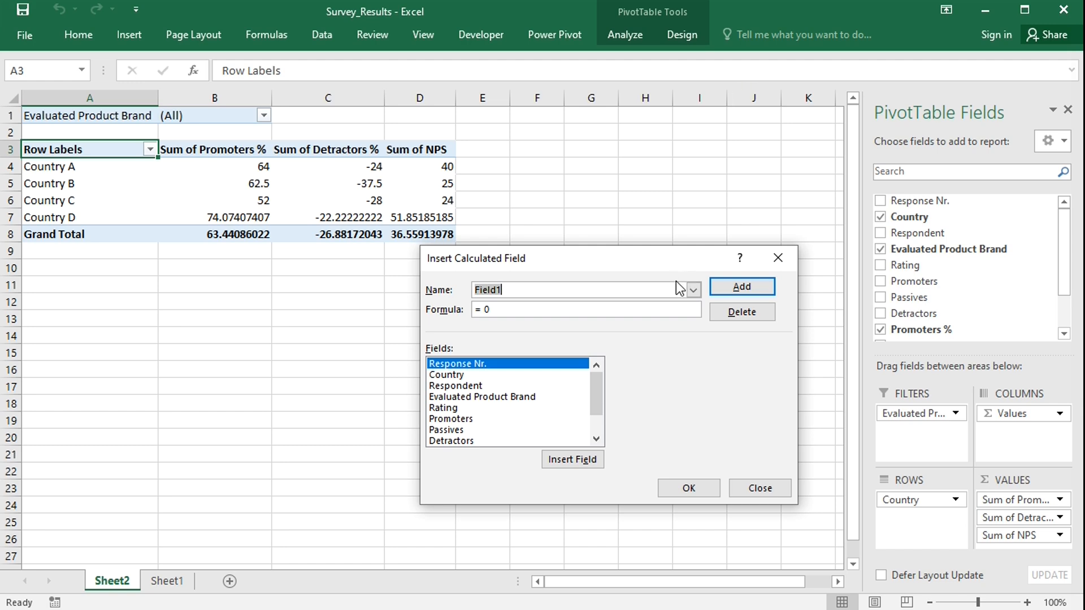
pyautogui.write('Dummy')
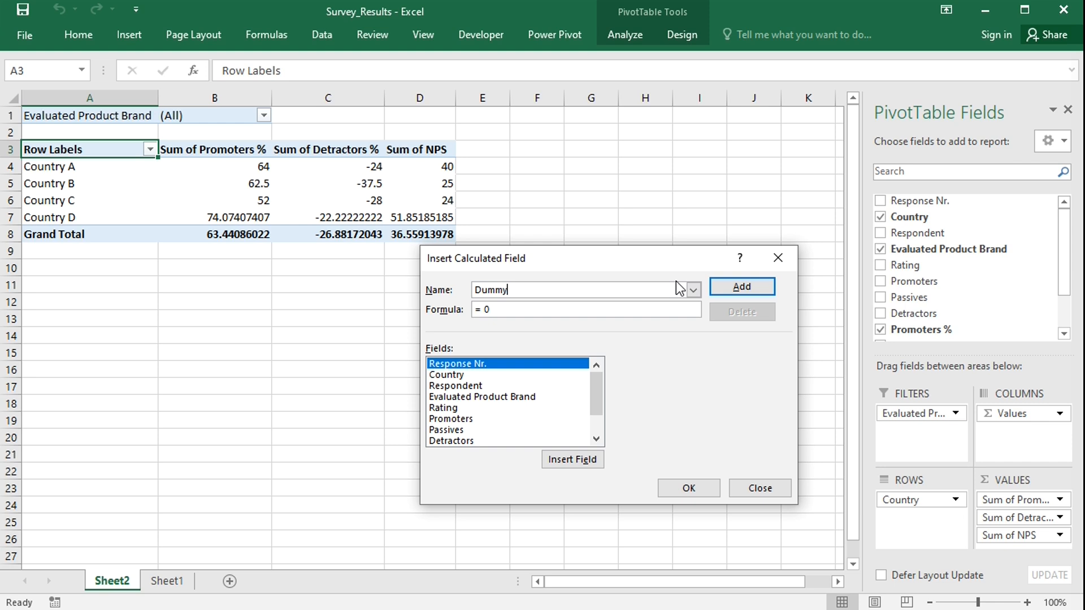
pyautogui.click(570, 310)
pyautogui.press('BackSpace')
pyautogui.write('100')
pyautogui.click(687, 490)
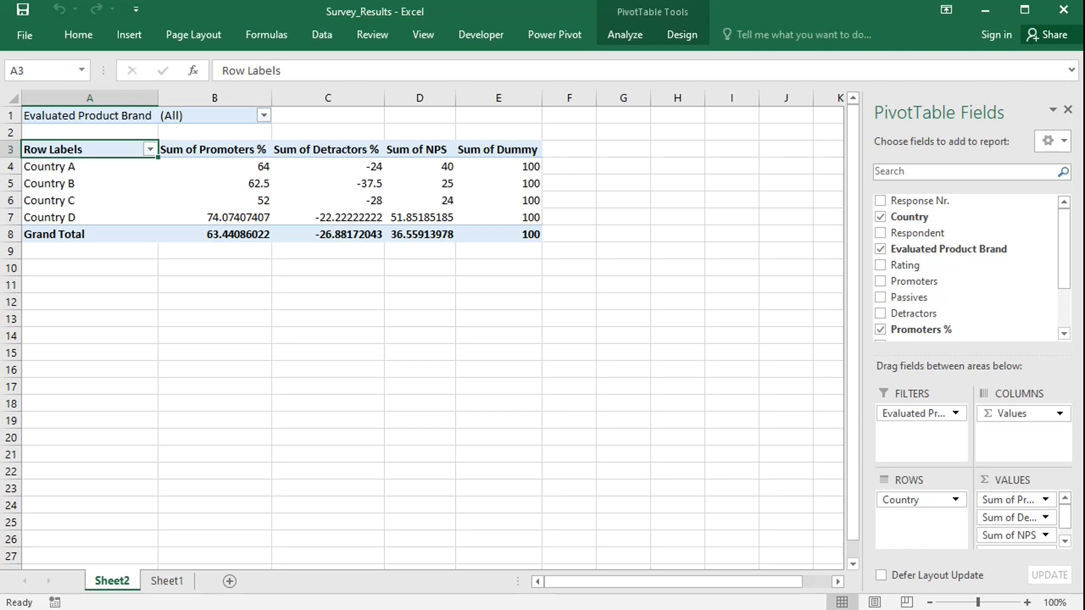
# Give the Promoters % value field the custom number format 0;; to show whole numbers.
pyautogui.click(242, 166)
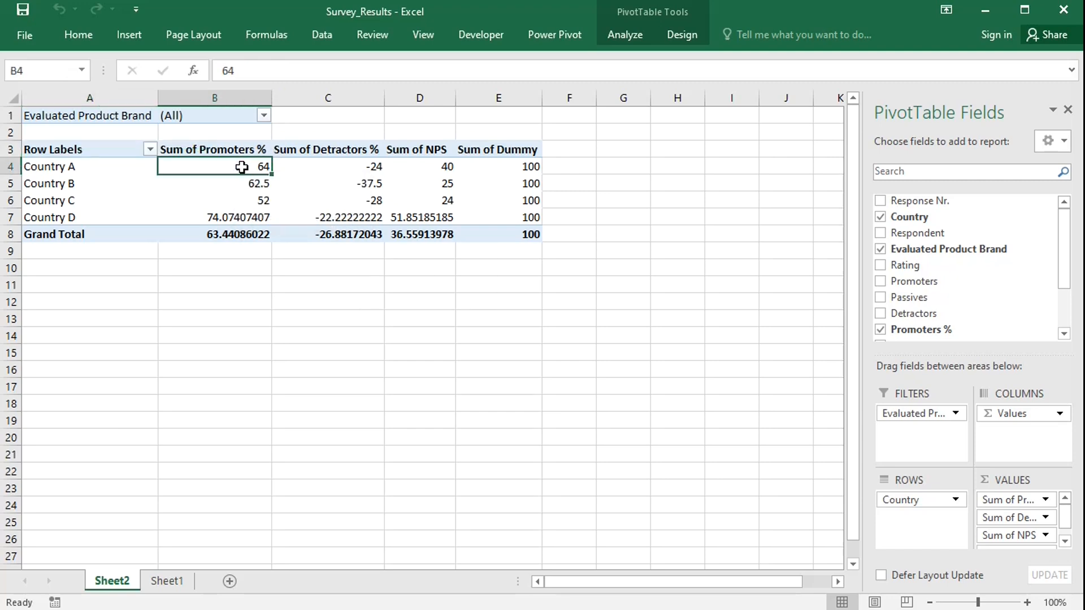
pyautogui.rightClick(242, 167)
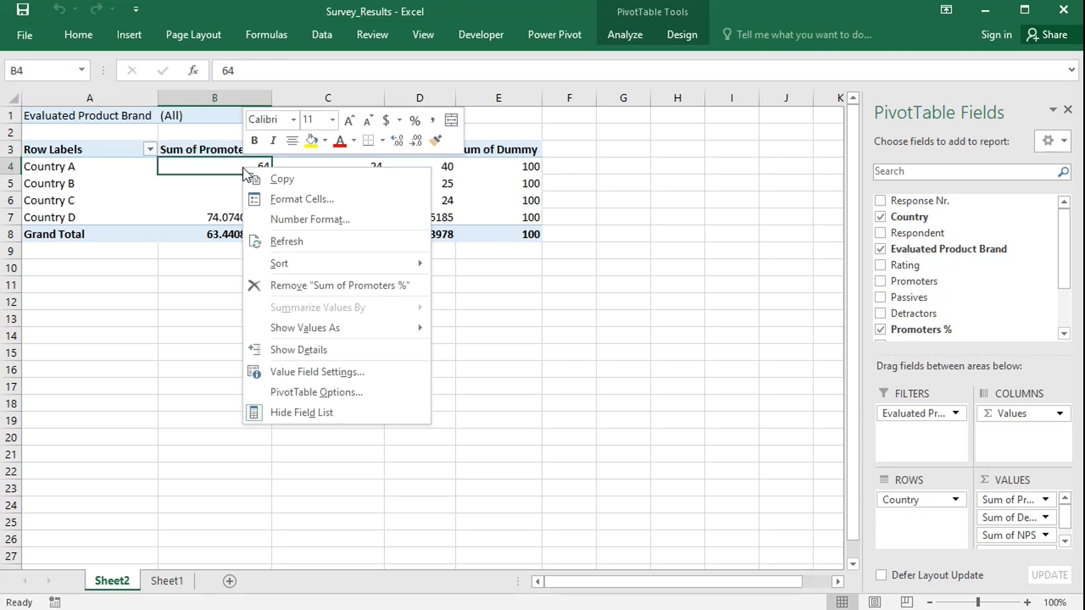
pyautogui.click(290, 372)
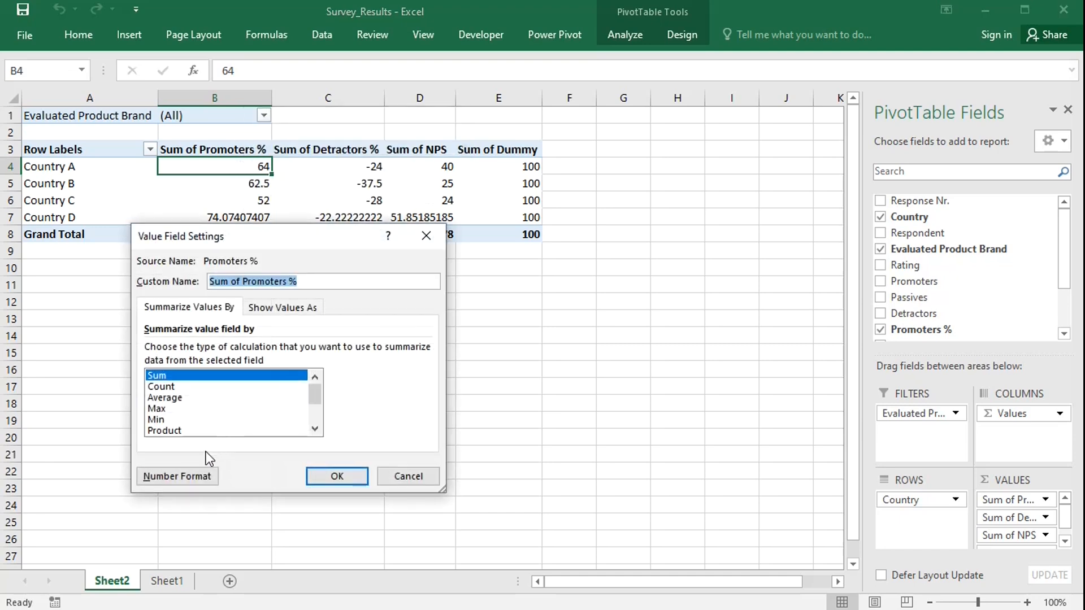
pyautogui.click(188, 478)
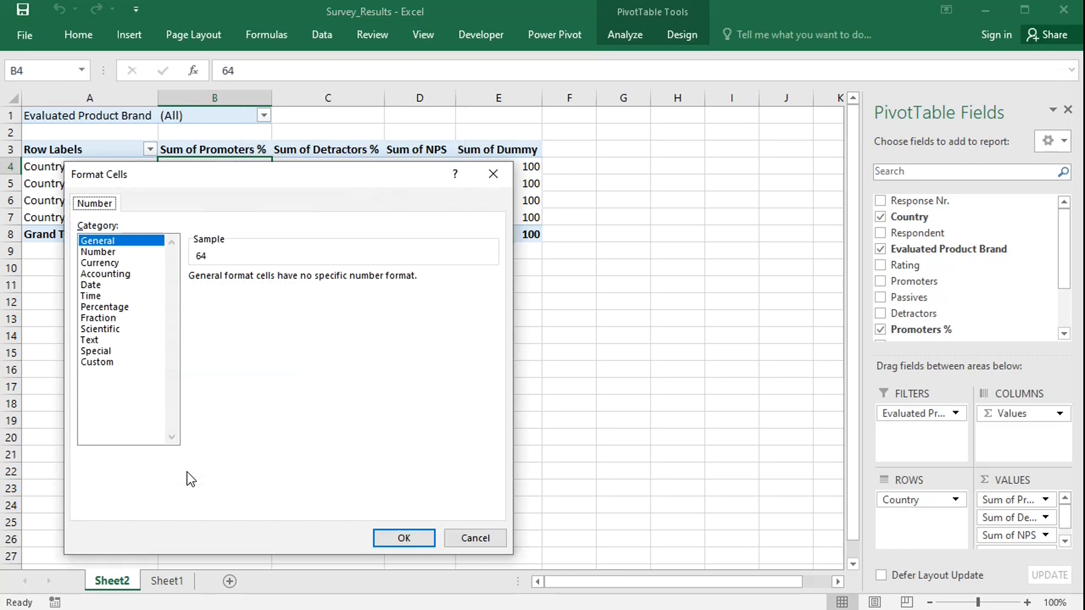
pyautogui.click(99, 364)
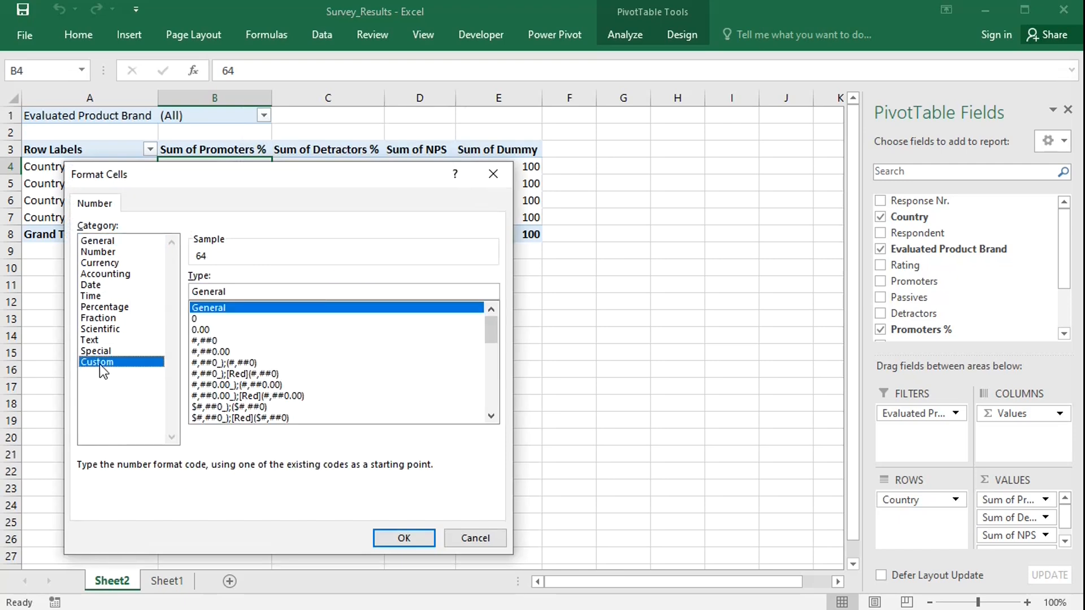
pyautogui.click(233, 291)
pyautogui.press('BackSpace')
pyautogui.press('BackSpace')
pyautogui.press('BackSpace')
pyautogui.press('BackSpace')
pyautogui.press('BackSpace')
pyautogui.press('BackSpace')
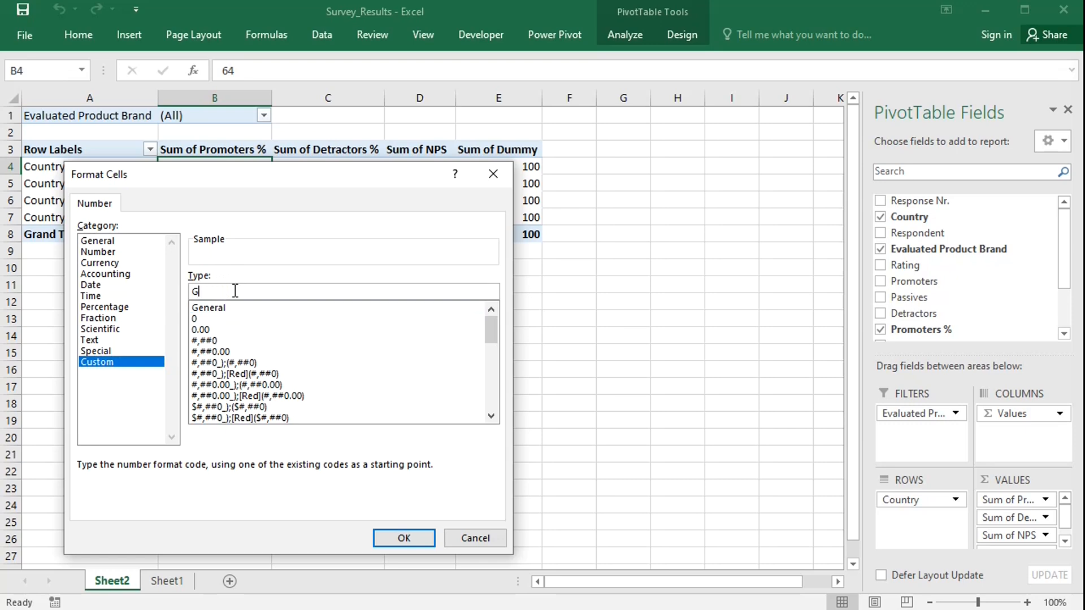
pyautogui.press('BackSpace')
pyautogui.write('0;;')
pyautogui.click(385, 537)
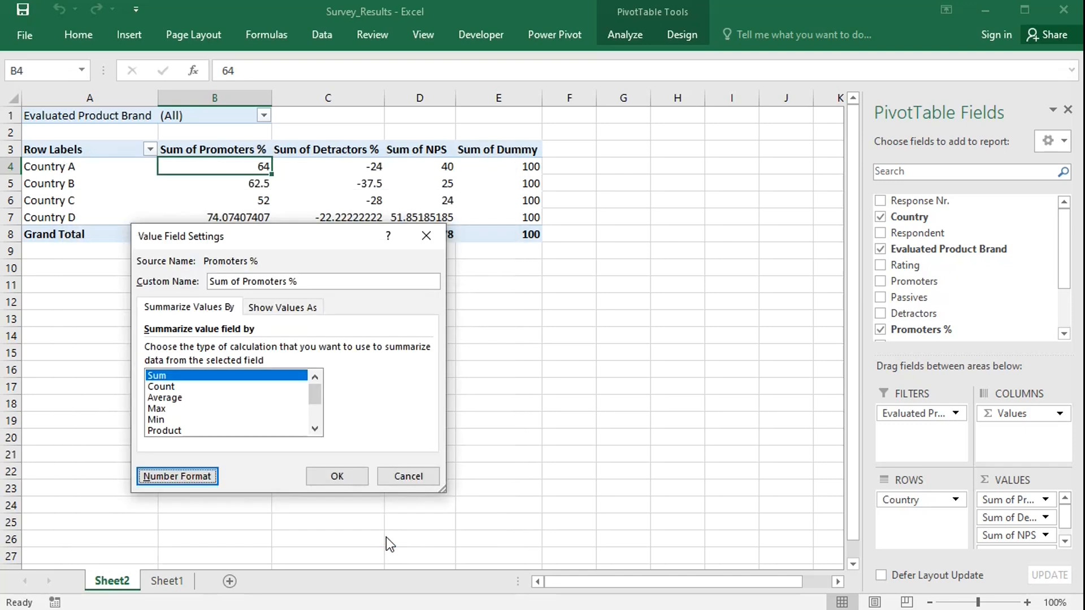
pyautogui.click(345, 478)
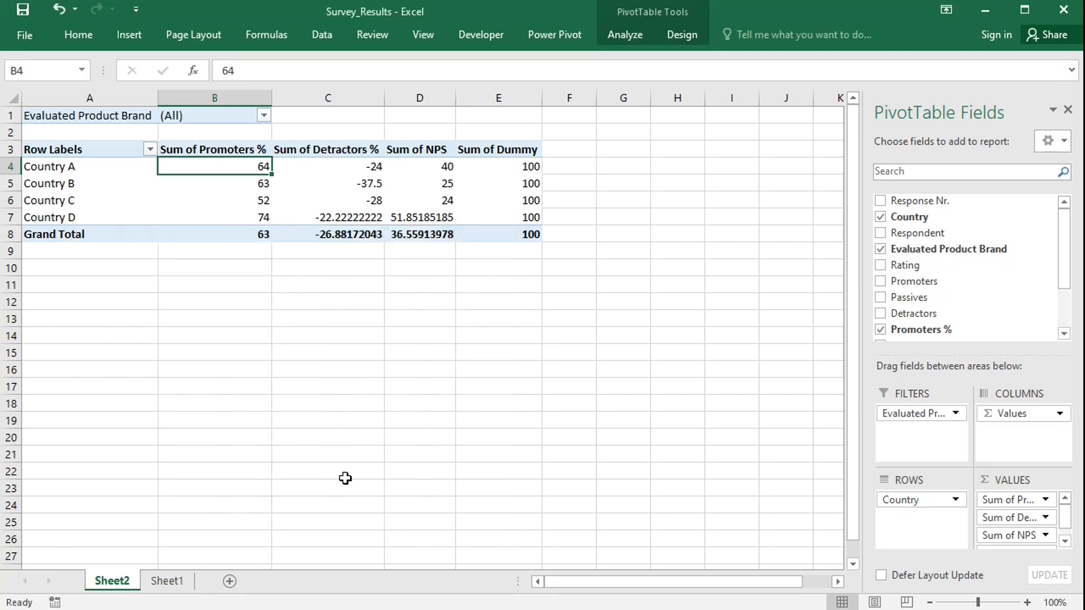
# Give the Detractors % value field the custom number format ;0; so its values show without a minus sign.
pyautogui.click(349, 167)
pyautogui.rightClick(349, 167)
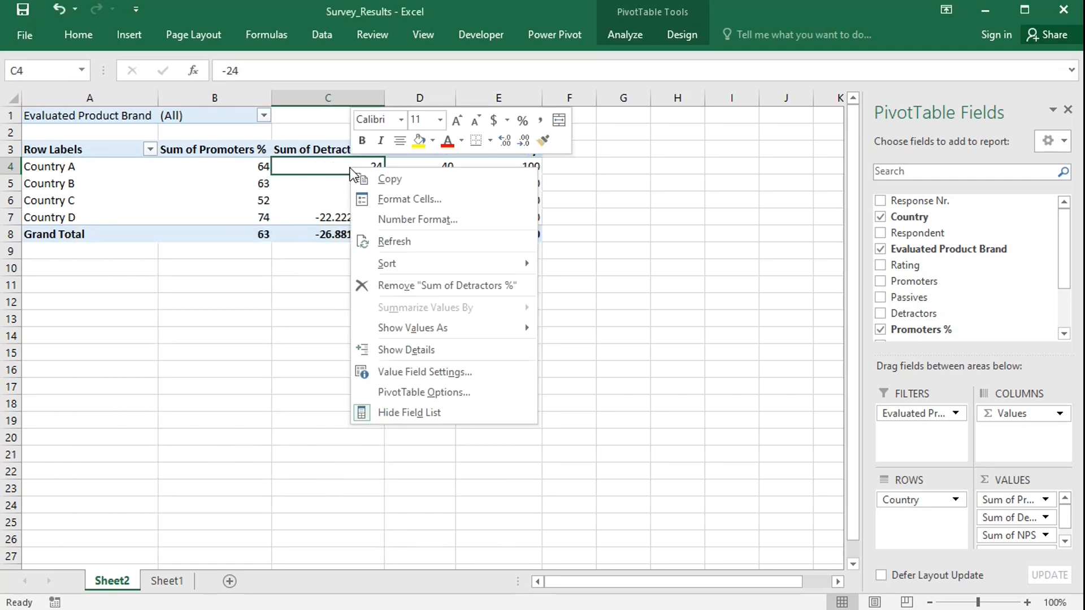
pyautogui.click(403, 373)
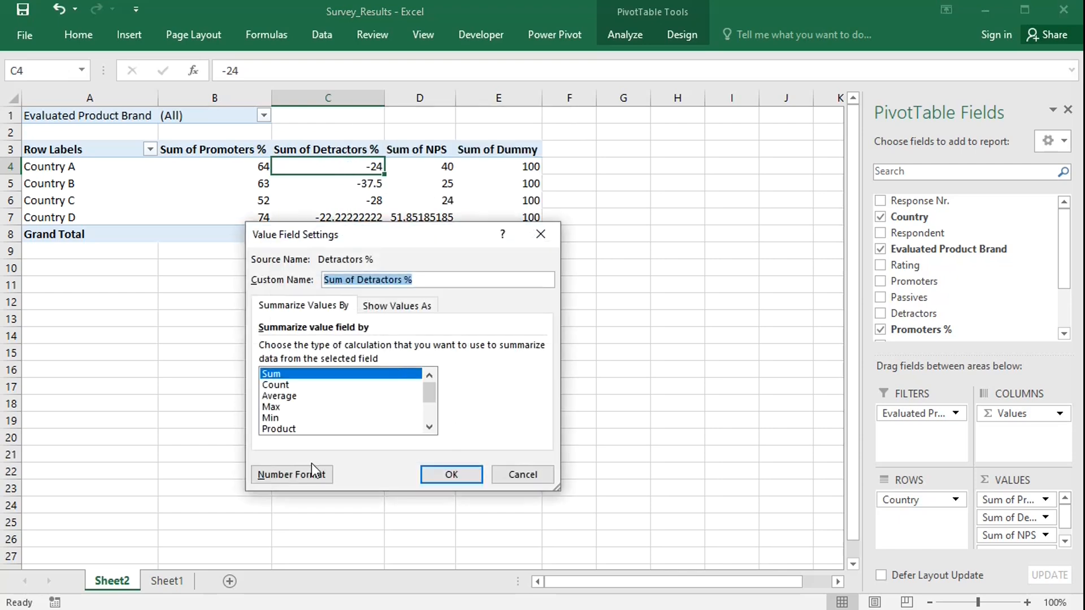
pyautogui.click(294, 476)
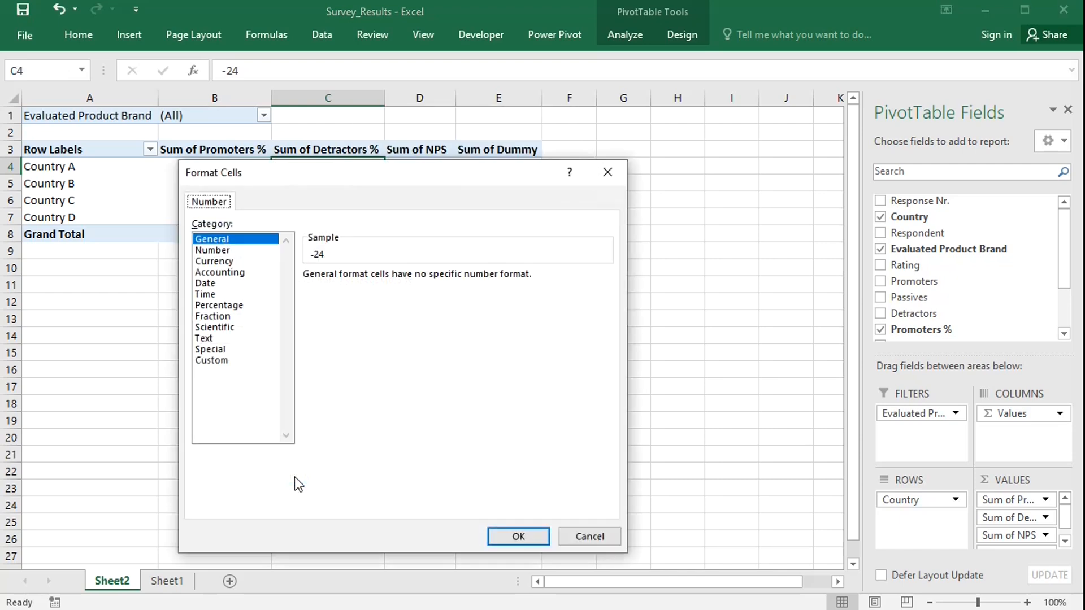
pyautogui.click(221, 361)
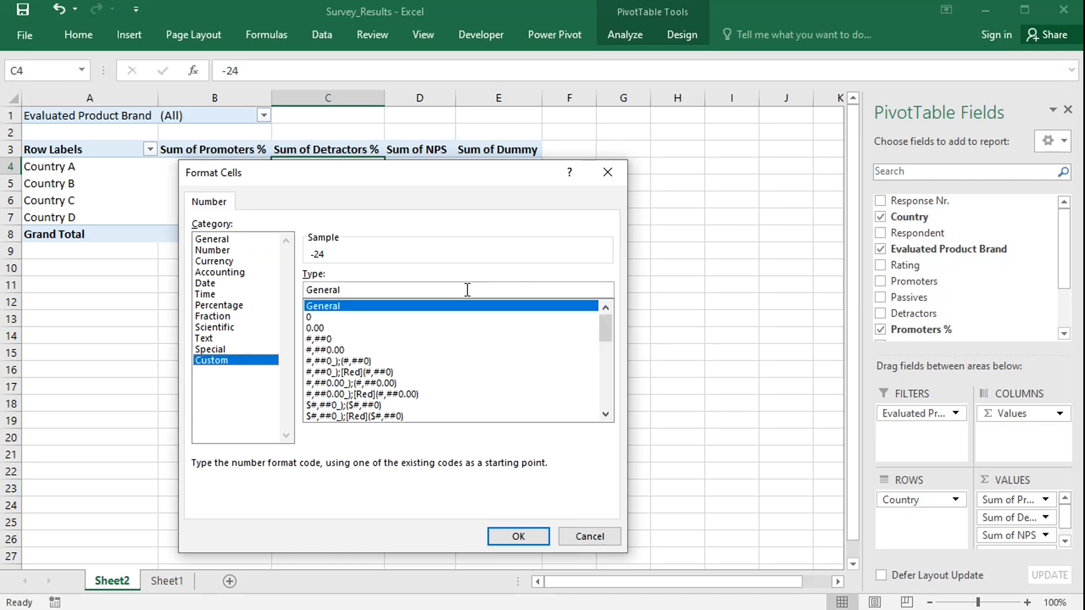
pyautogui.click(431, 294)
pyautogui.press('BackSpace')
pyautogui.press('BackSpace')
pyautogui.press('BackSpace')
pyautogui.press('BackSpace')
pyautogui.press('BackSpace')
pyautogui.press('BackSpace')
pyautogui.press('BackSpace')
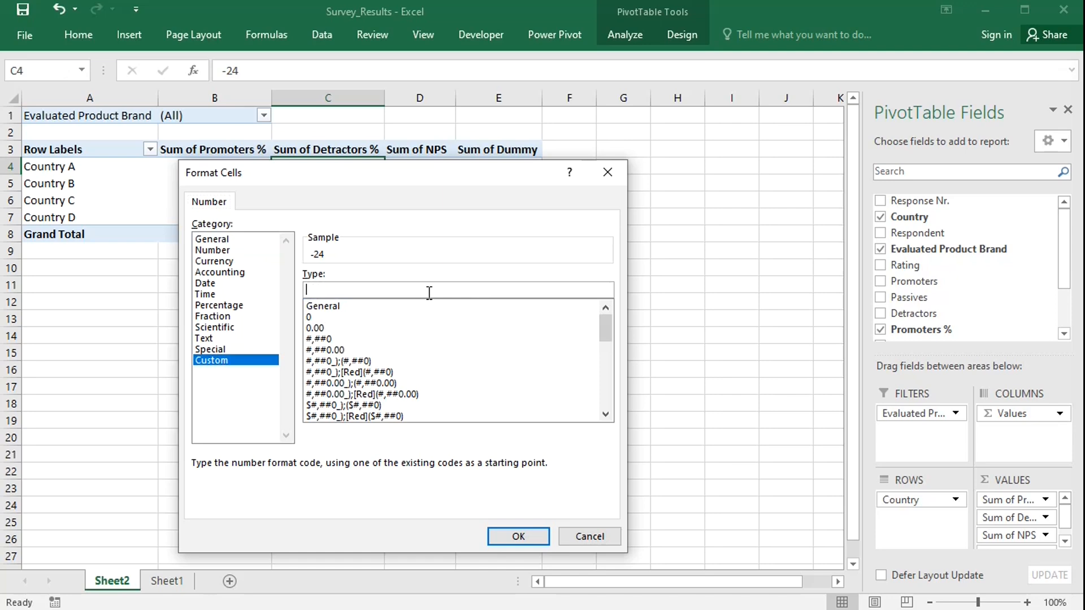
pyautogui.write(';0;')
pyautogui.click(531, 534)
pyautogui.click(459, 475)
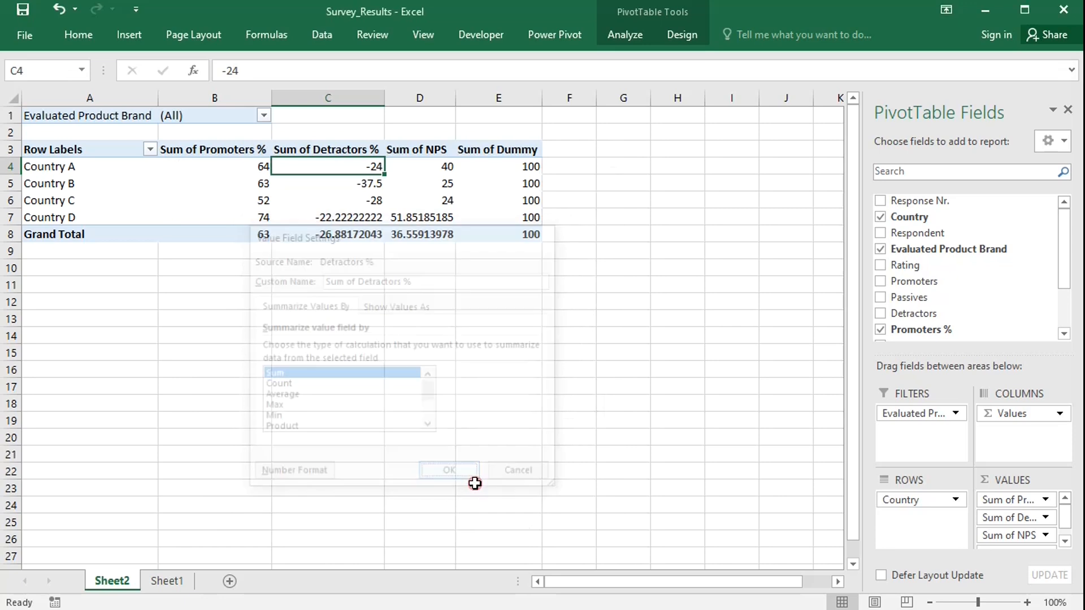
# Format the NPS value field as Number with 0 decimal places.
pyautogui.click(420, 165)
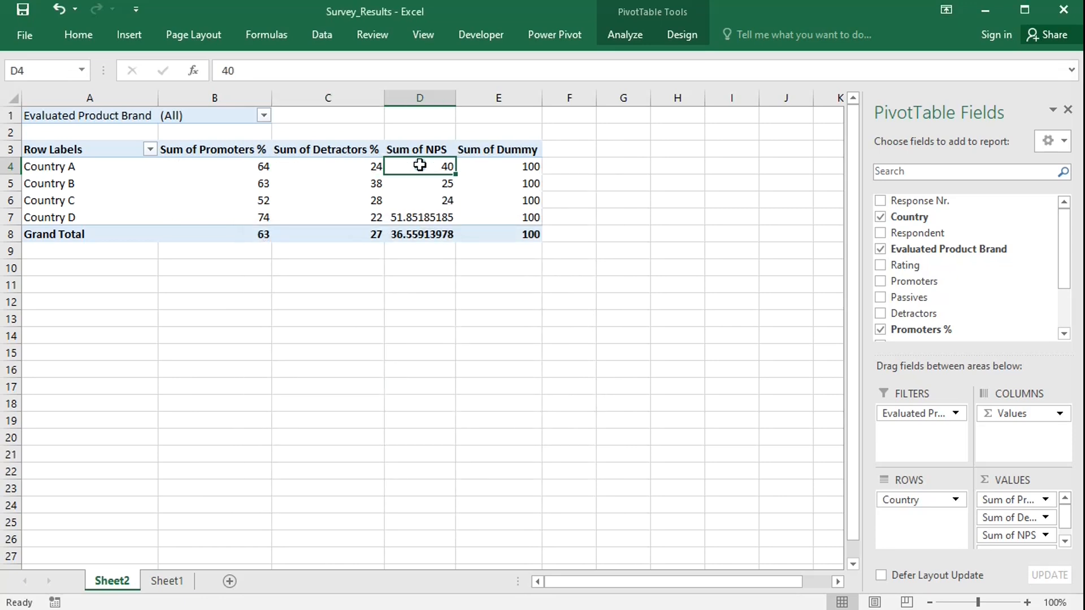
pyautogui.rightClick(419, 165)
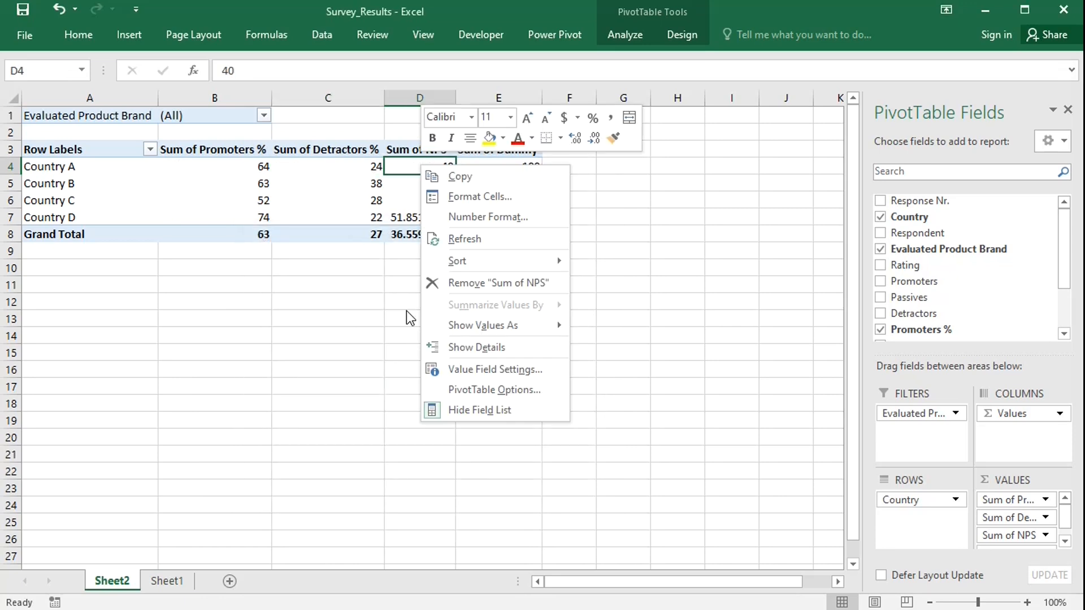
pyautogui.click(455, 371)
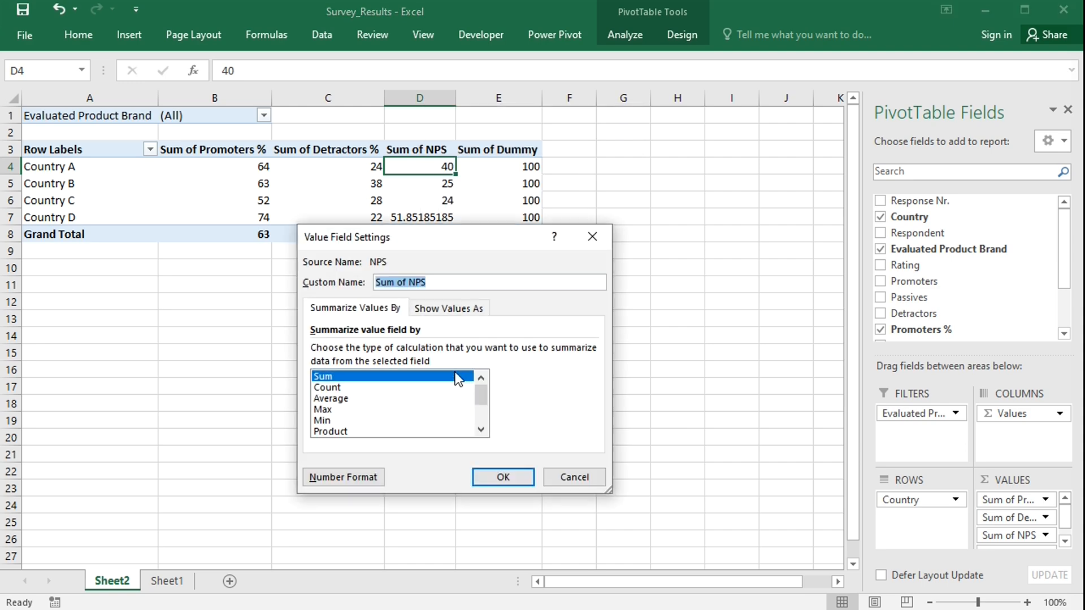
pyautogui.click(369, 478)
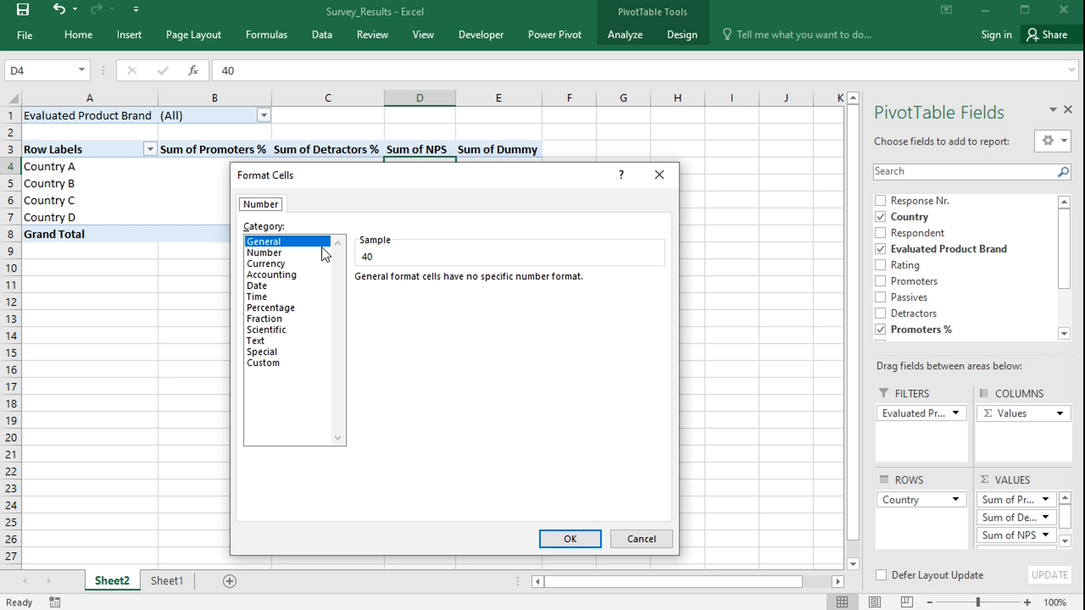
pyautogui.click(282, 254)
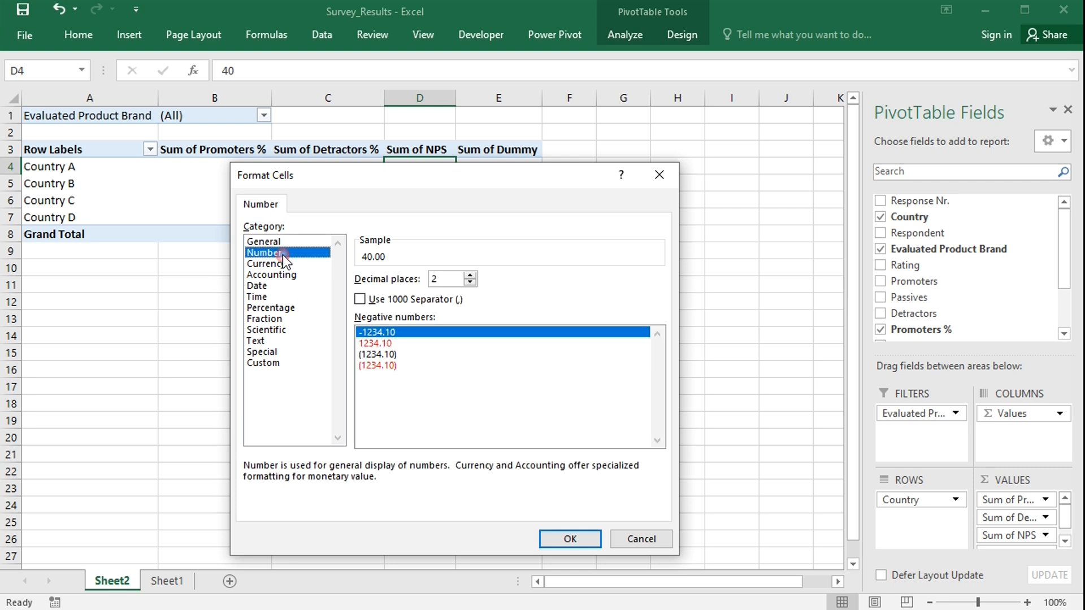
pyautogui.click(473, 282)
pyautogui.click(474, 281)
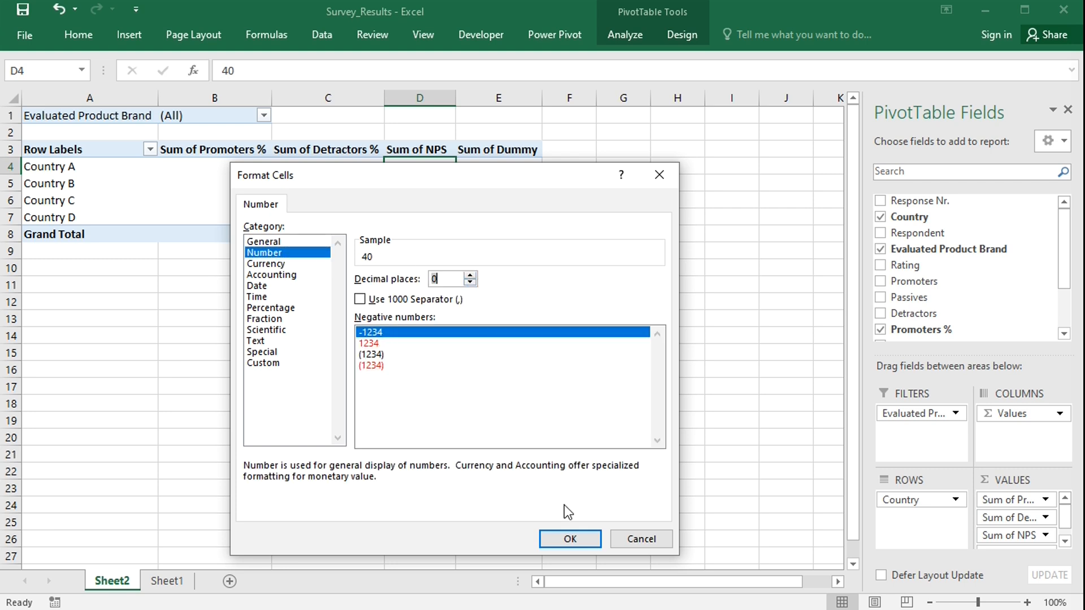
pyautogui.click(569, 538)
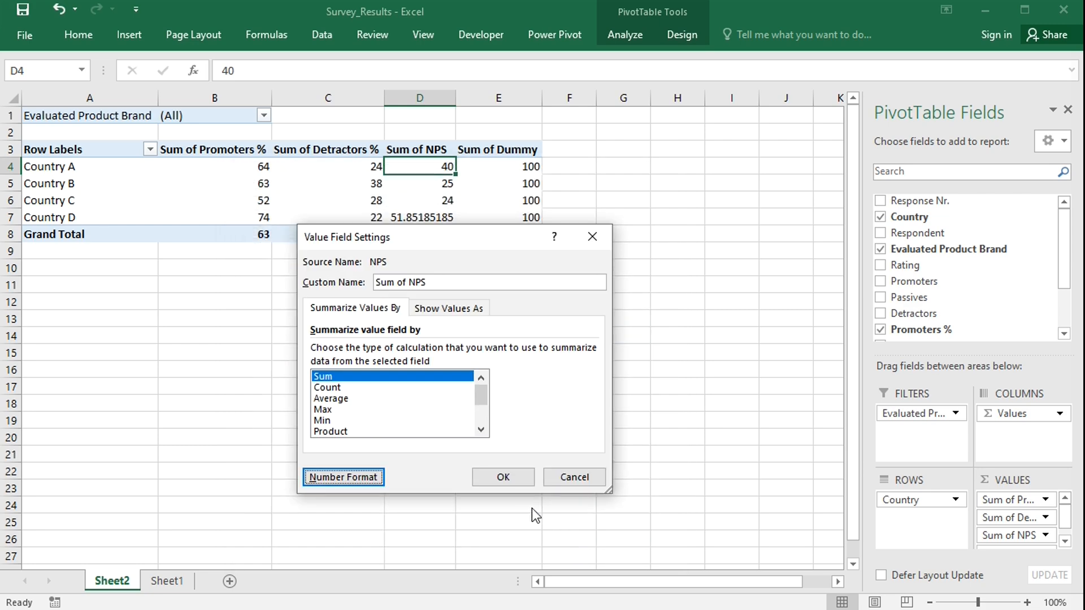
pyautogui.click(505, 477)
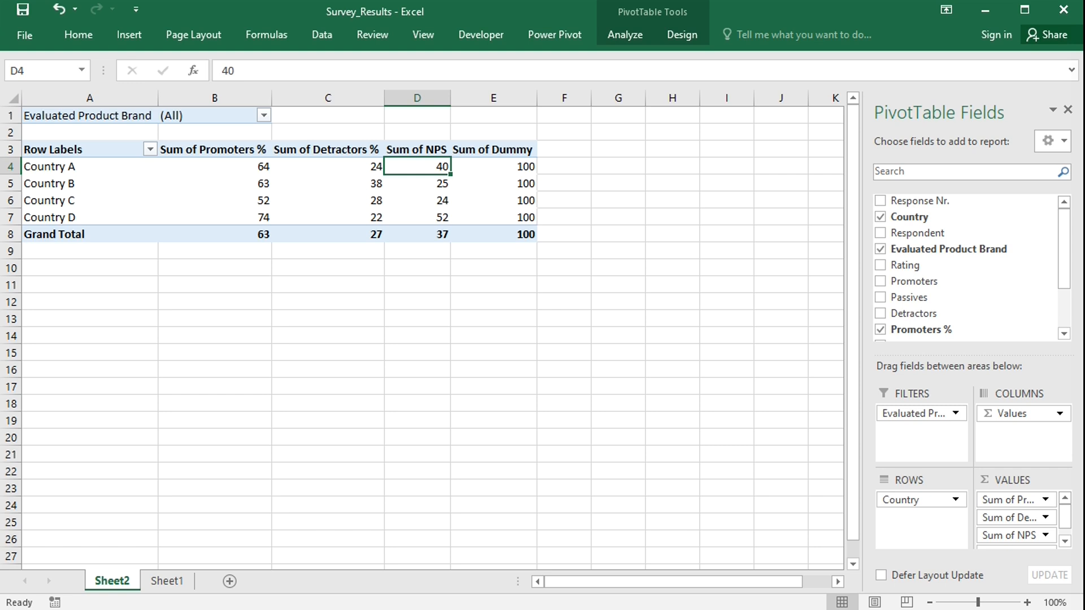
# Write the formula =offset($d$4,0,0,count($d:$d),1) in cell D11.
pyautogui.click(426, 289)
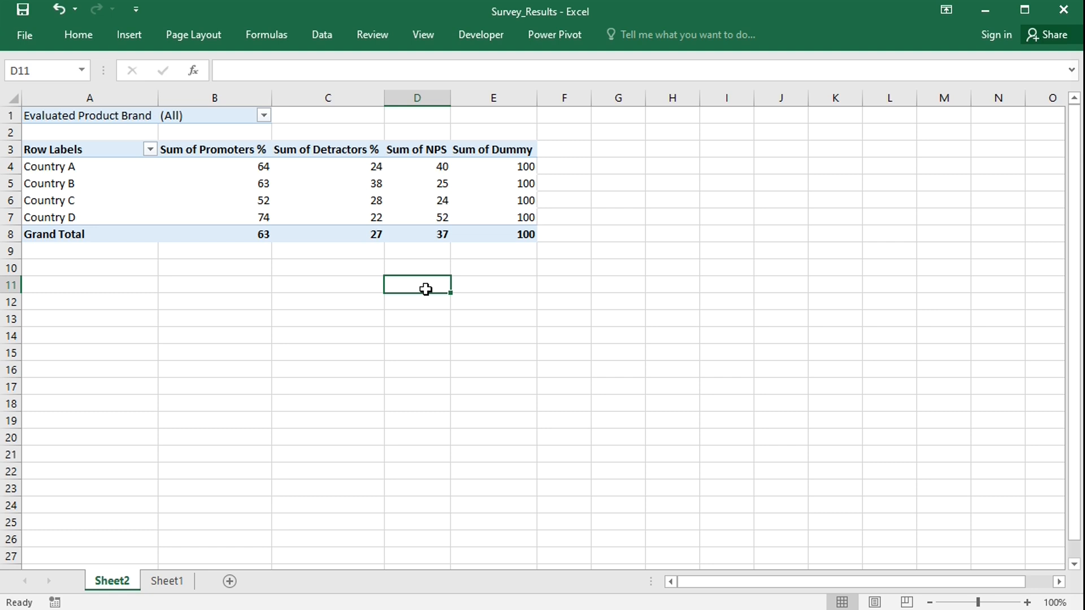
pyautogui.write('=o')
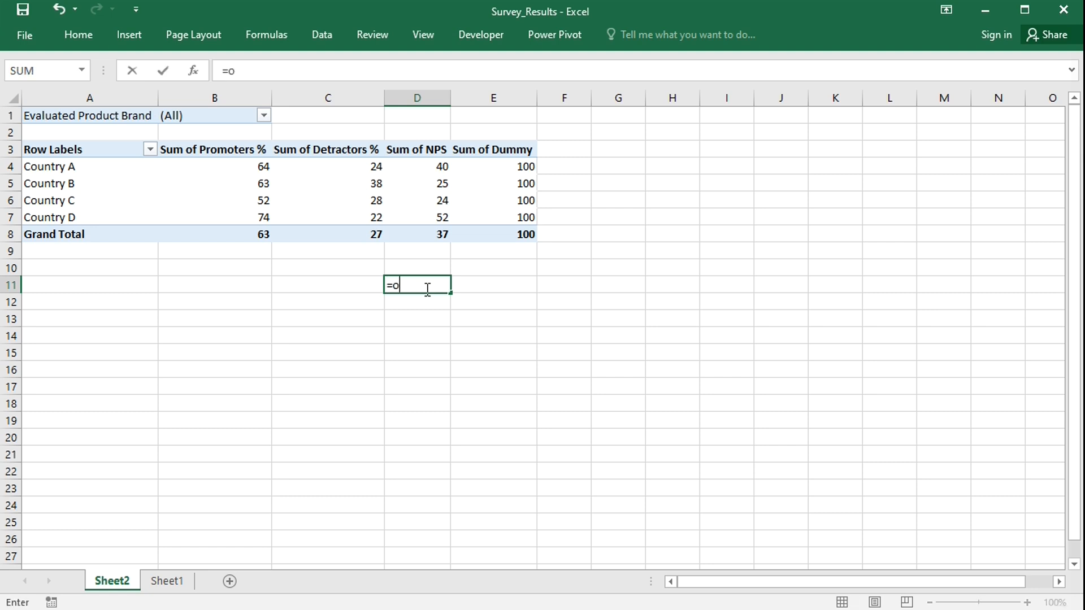
pyautogui.write('ffset(')
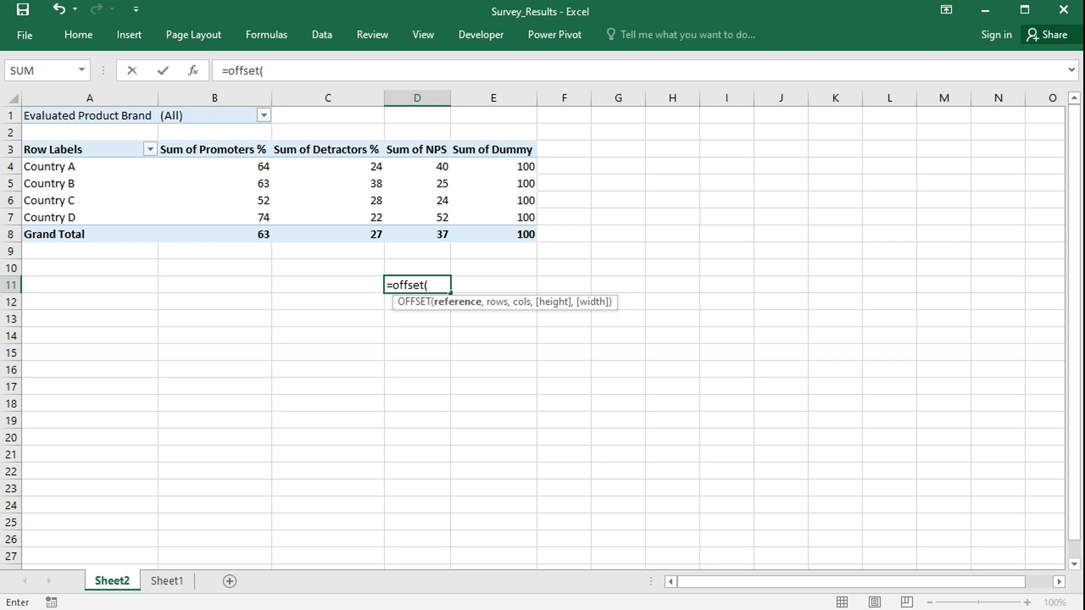
pyautogui.write('$d$4')
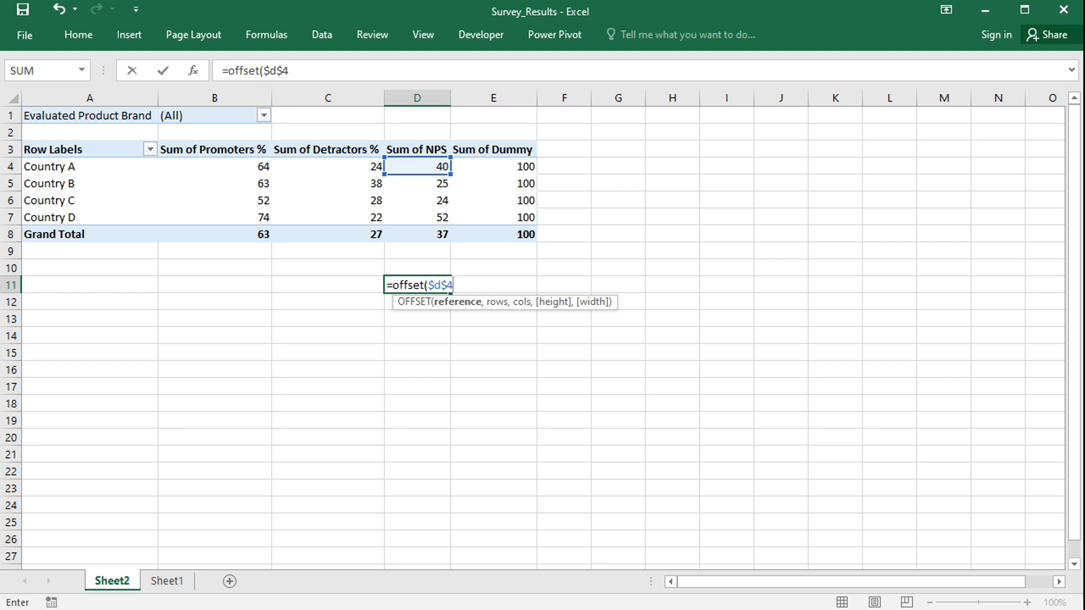
pyautogui.write(',0')
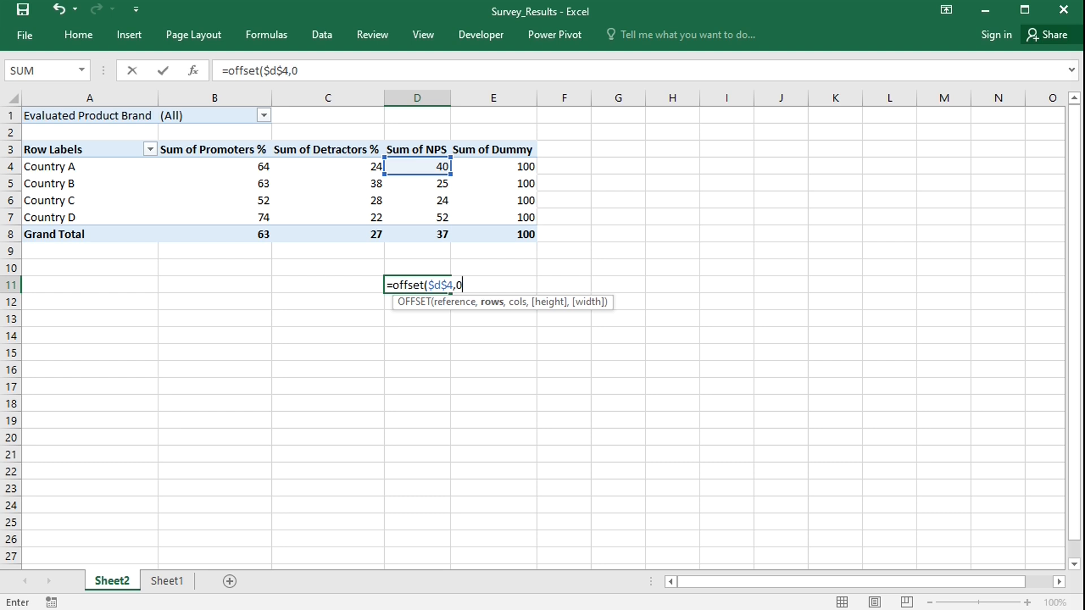
pyautogui.write(',0')
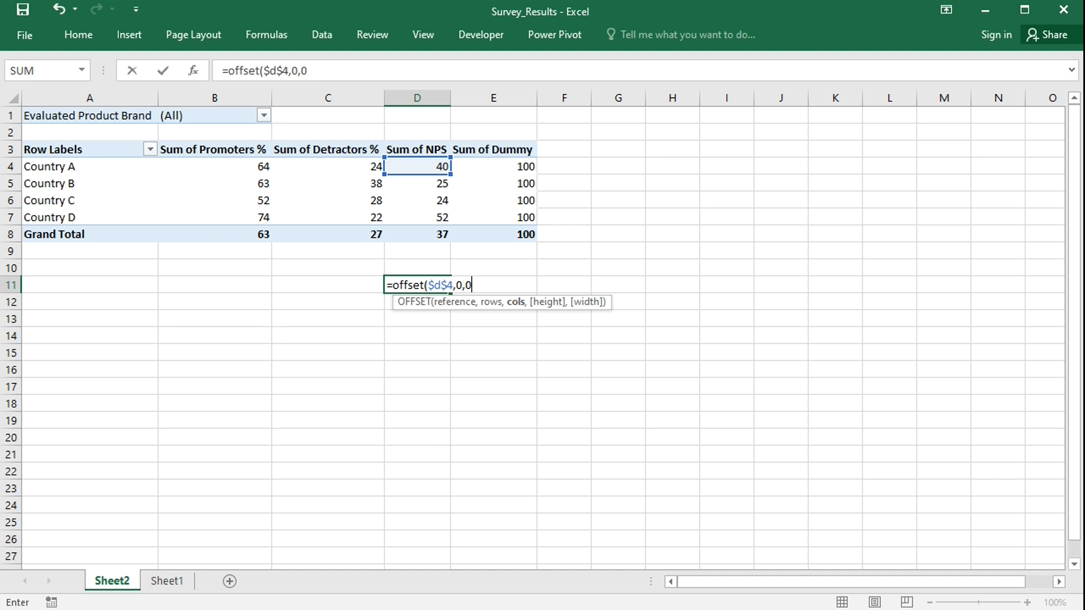
pyautogui.write(',')
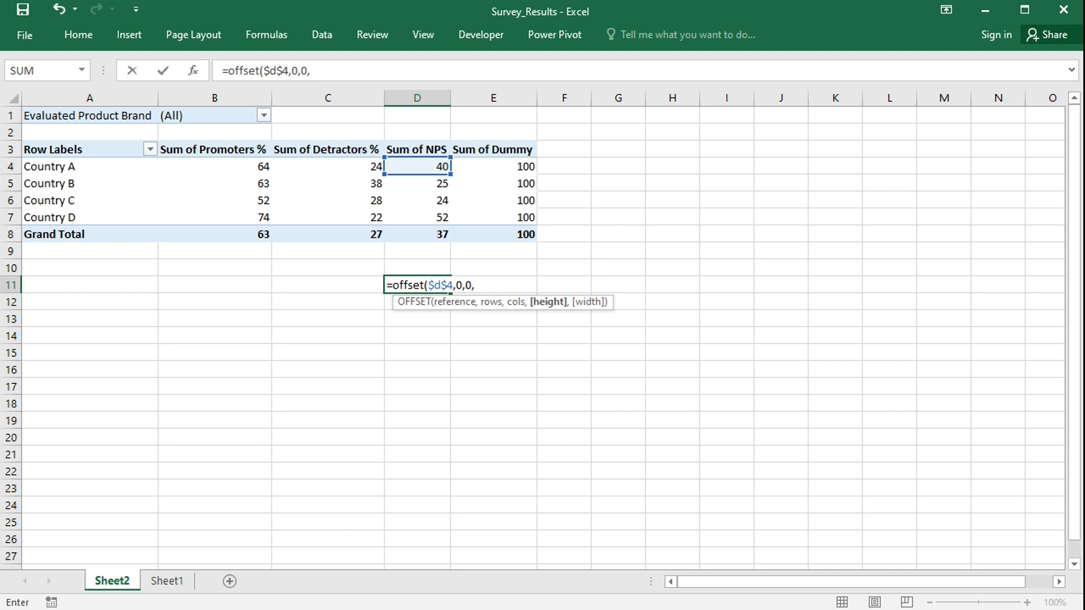
pyautogui.write('count(')
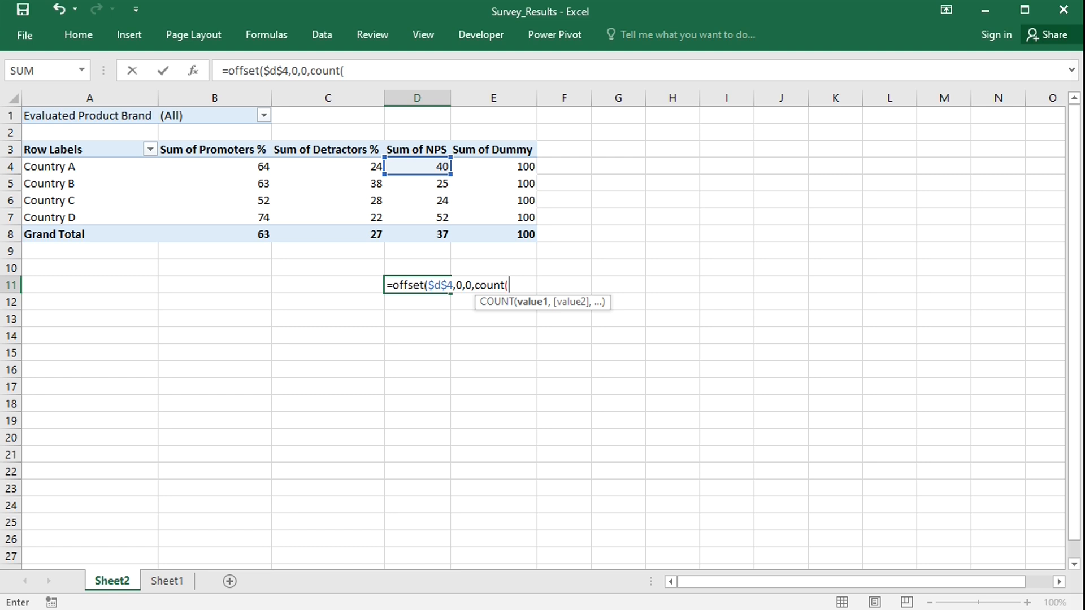
pyautogui.write('$d:$d')
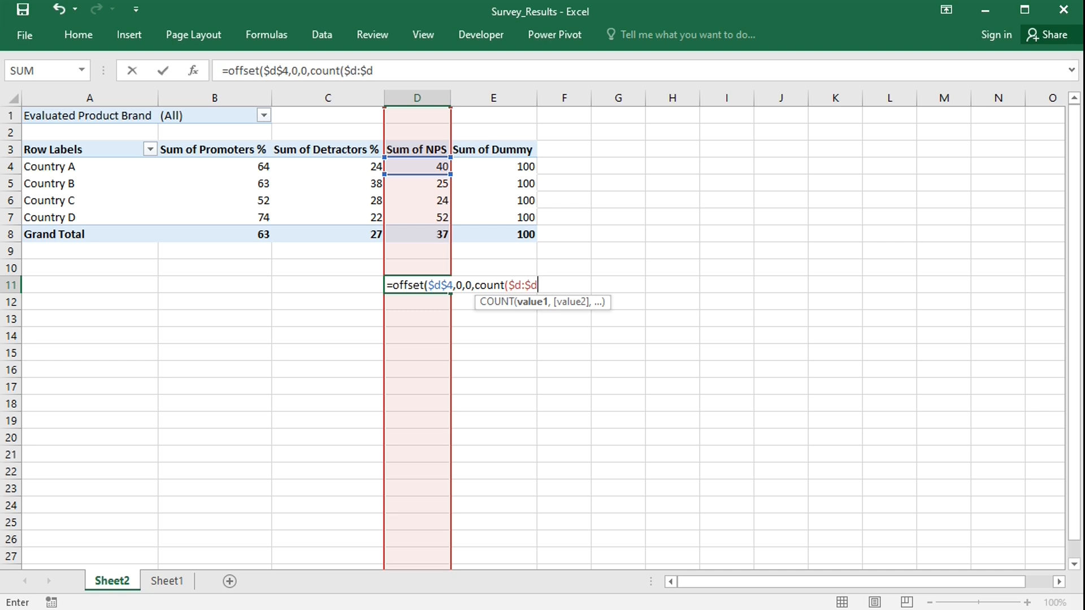
pyautogui.write(')')
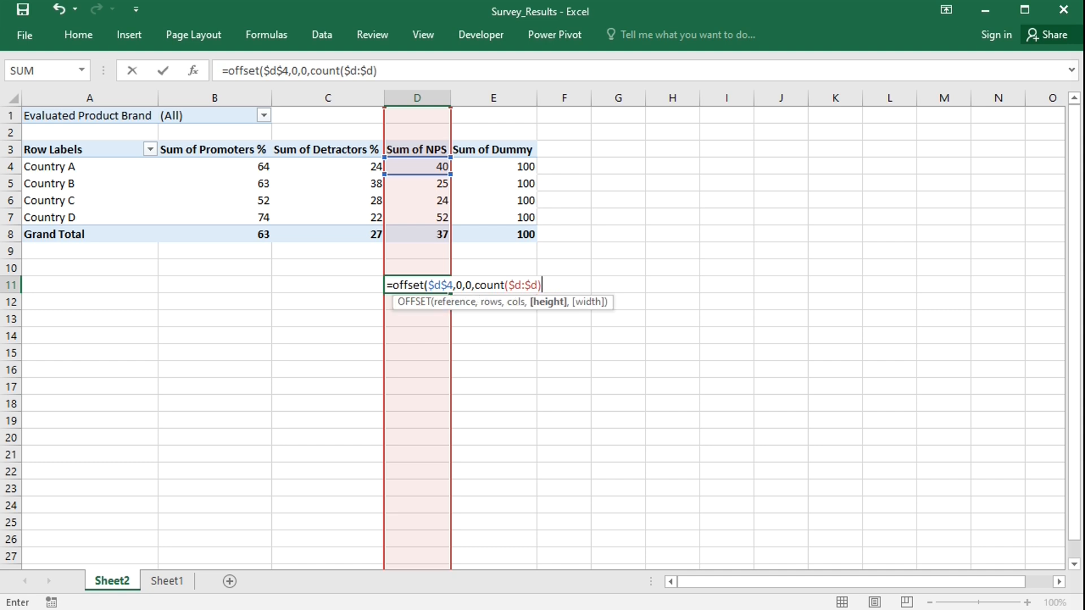
pyautogui.write(',1)')
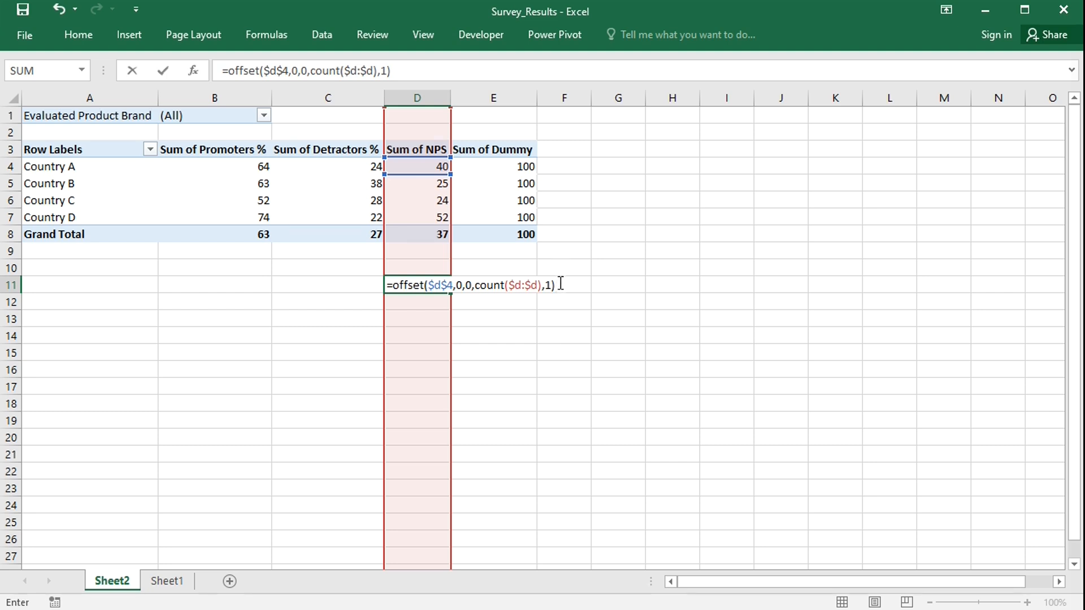
# Copy the formula text out of the cell and leave D11 empty.
pyautogui.moveTo(560, 283); pyautogui.dragTo(365, 288)
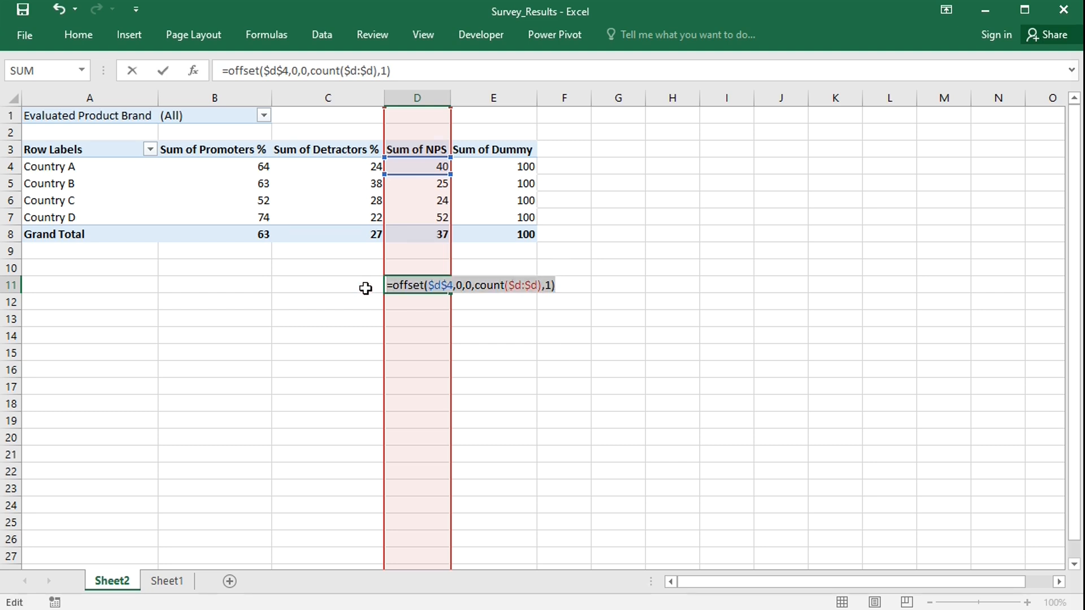
pyautogui.press('BackSpace')
pyautogui.press('Return')
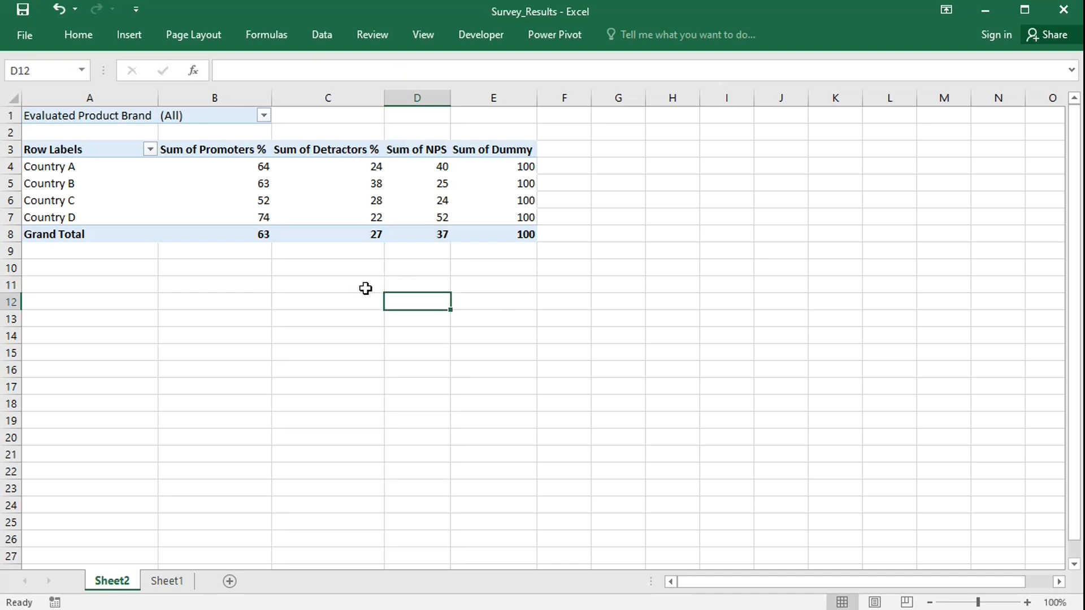
# Define a new workbook name labels that refers to the copied OFFSET formula.
pyautogui.click(267, 32)
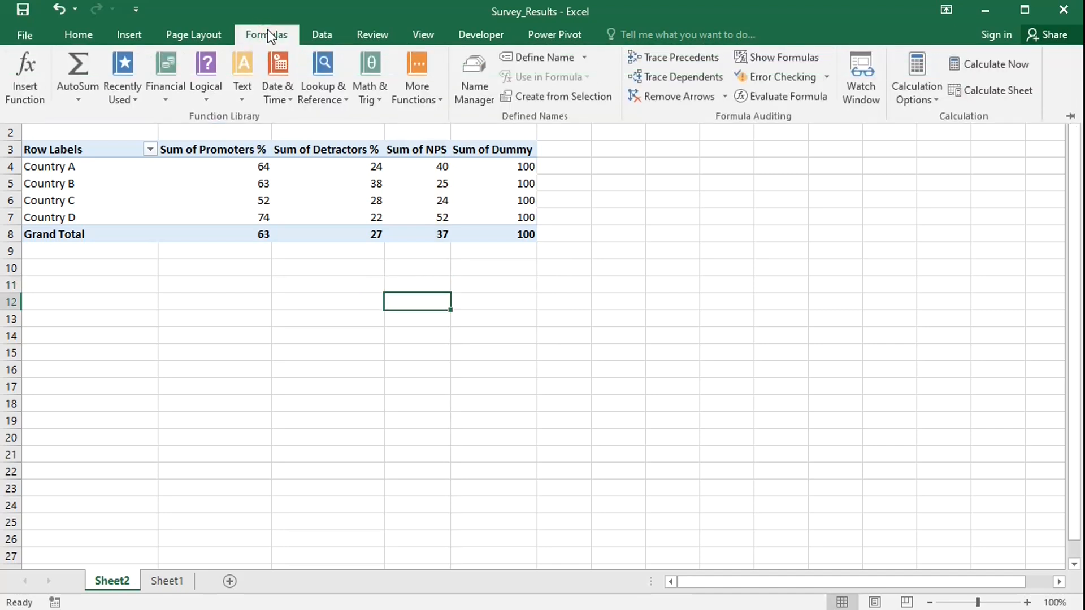
pyautogui.click(482, 80)
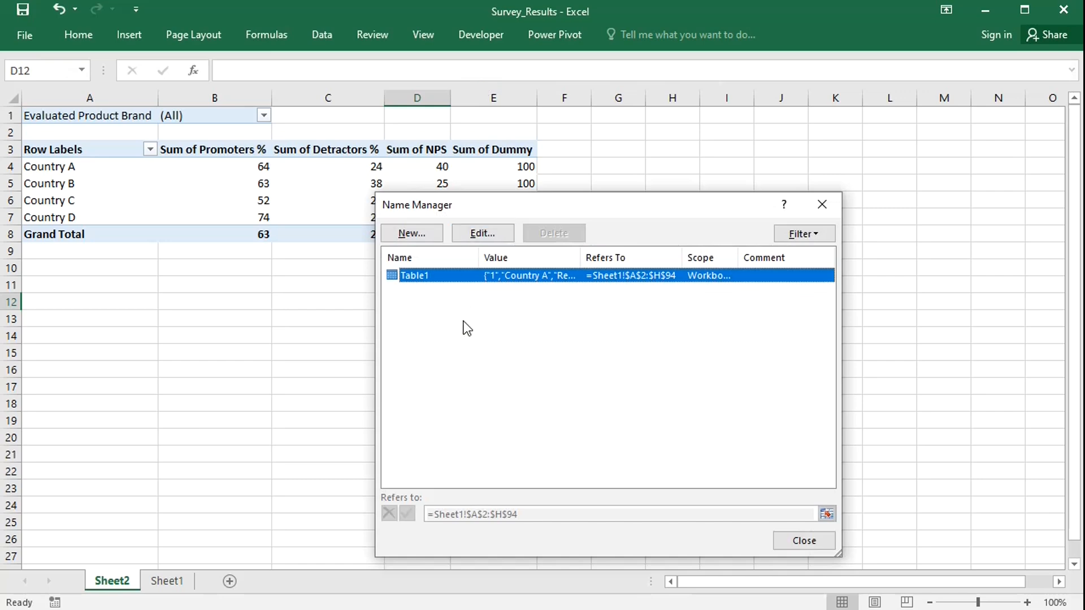
pyautogui.click(423, 235)
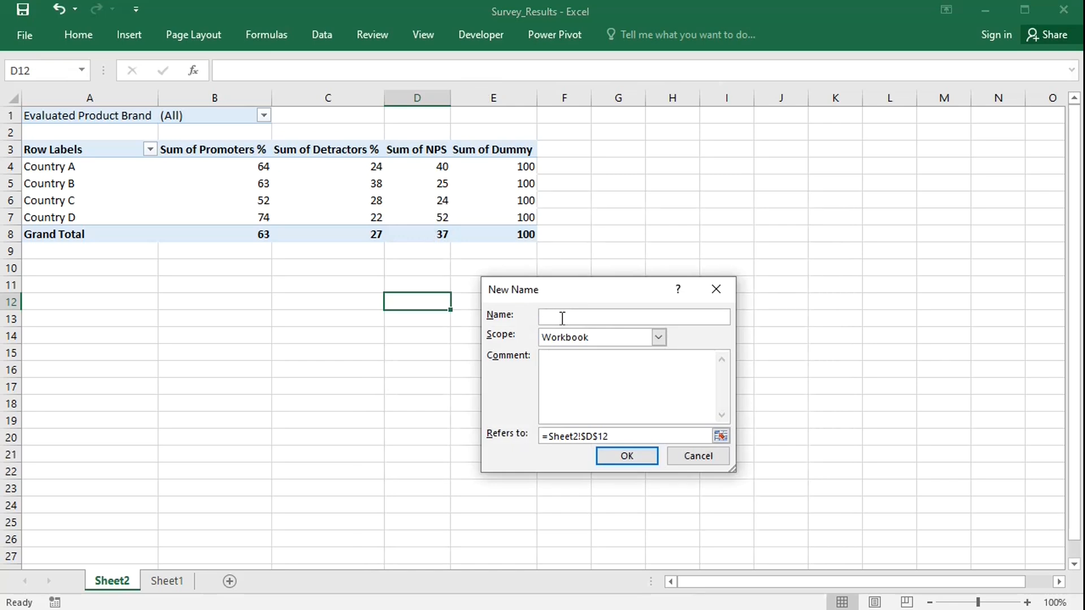
pyautogui.write('labels')
pyautogui.click(622, 436)
pyautogui.hotkey('ctrl', 'v')
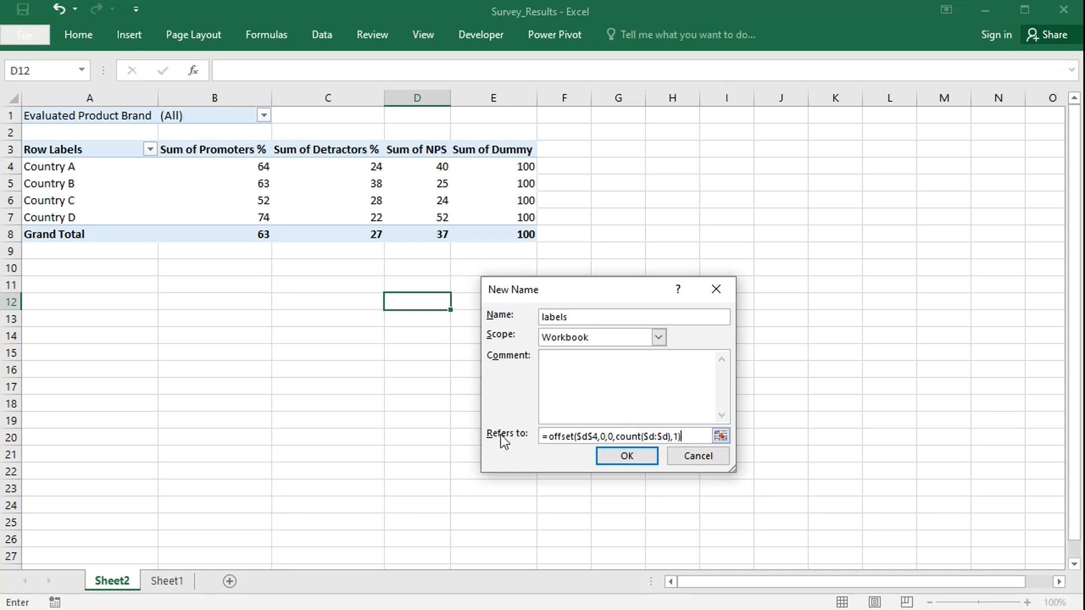
pyautogui.click(628, 454)
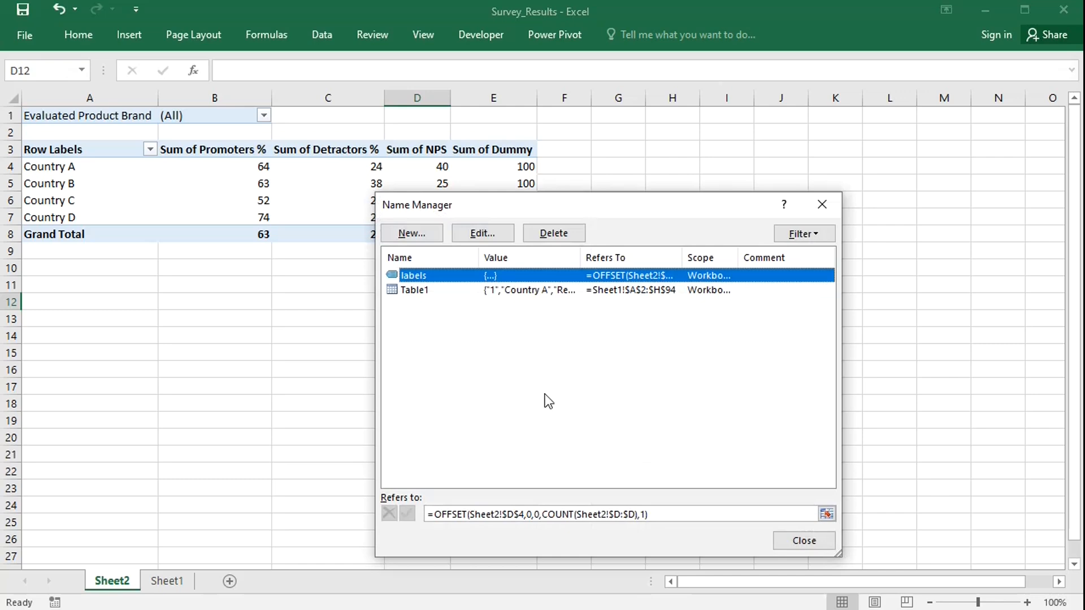
# Define a new name values_promoters referring to =offset($b$4,0,0,count($d:$d),1).
pyautogui.click(419, 235)
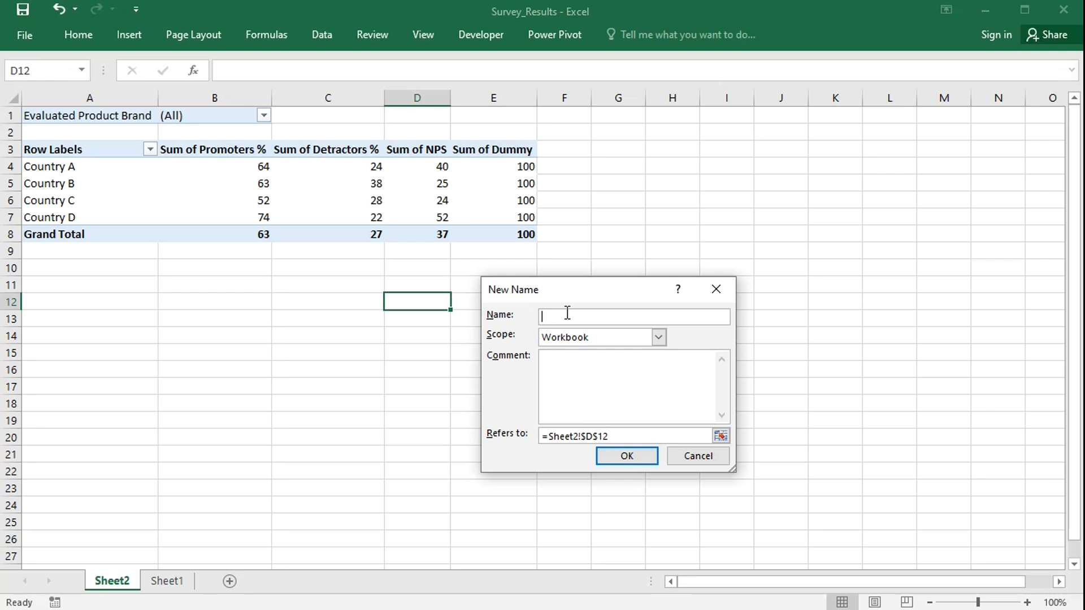
pyautogui.write('values_promoters')
pyautogui.click(618, 436)
pyautogui.moveTo(618, 435); pyautogui.dragTo(514, 436)
pyautogui.hotkey('ctrl', 'v')
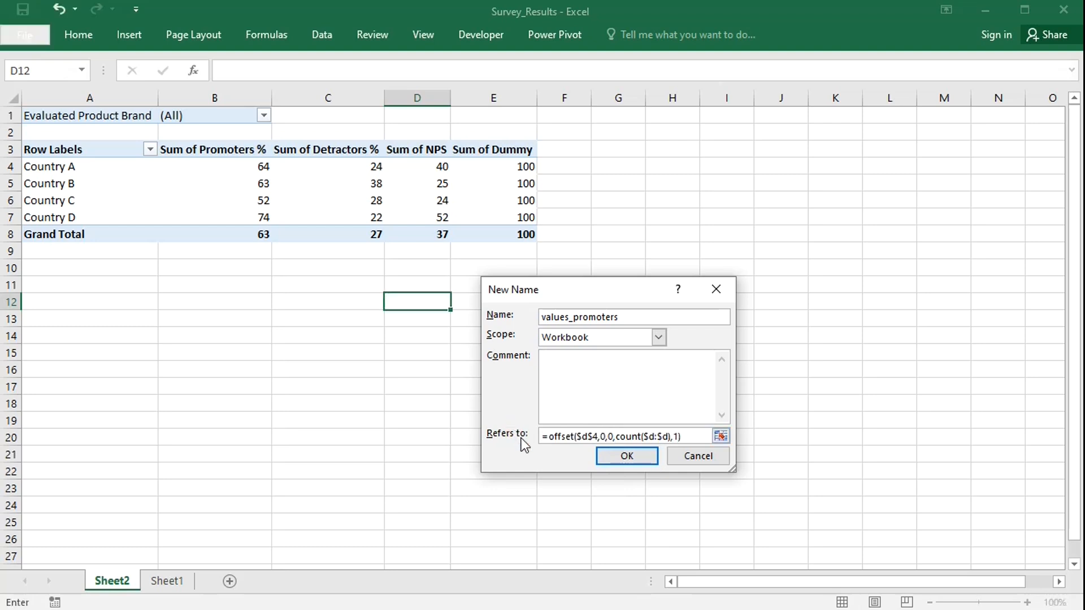
pyautogui.click(587, 436)
pyautogui.press('BackSpace')
pyautogui.write('b')
pyautogui.click(628, 456)
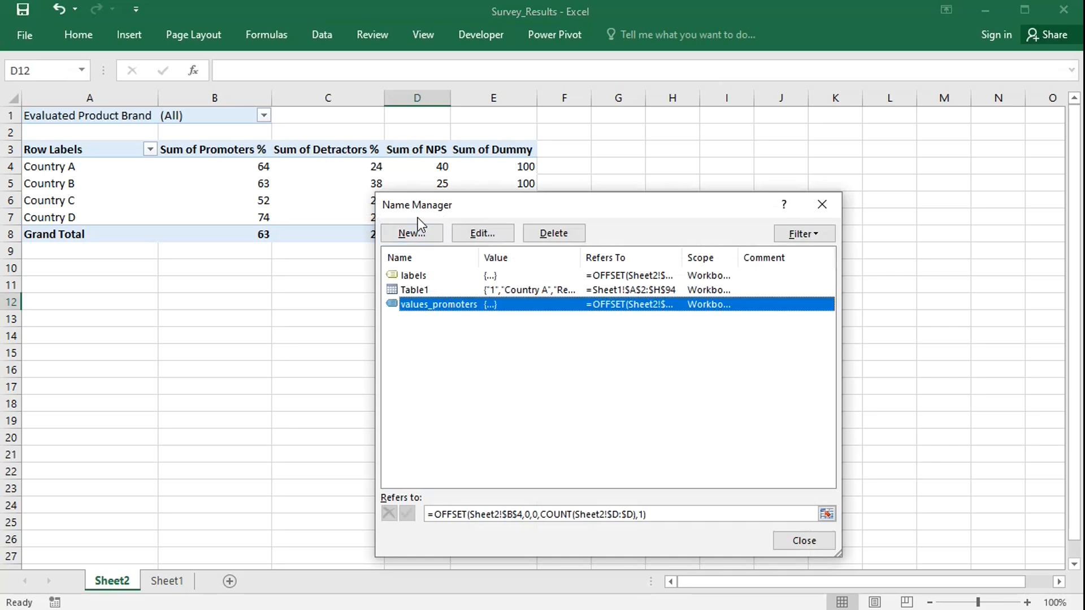
# Define a new name values_detractors referring to =offset($c$4,0,0,count($d:$d),1).
pyautogui.click(418, 234)
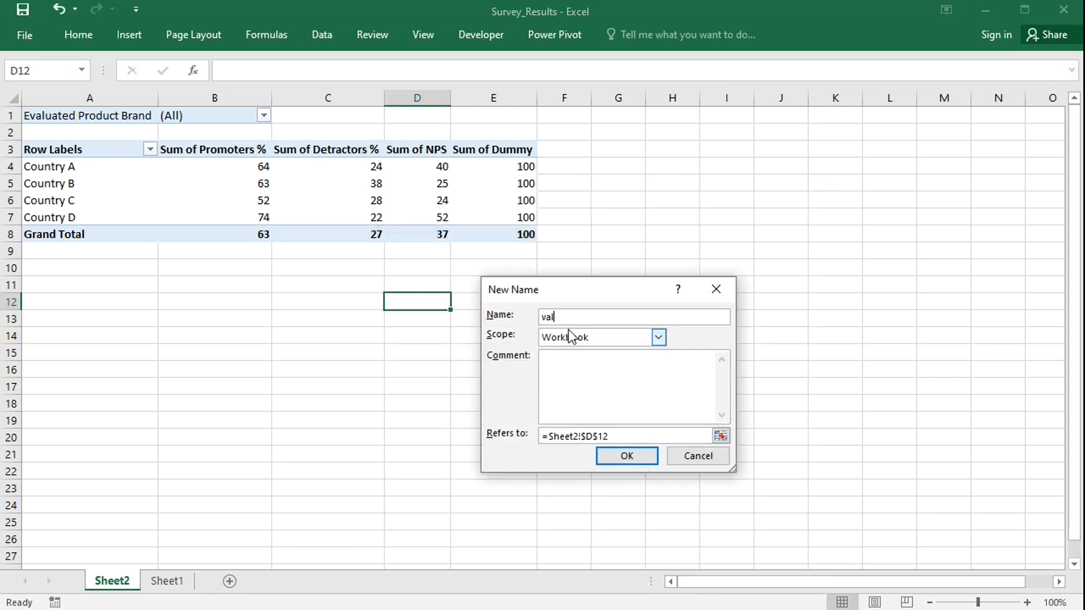
pyautogui.write('values_detractors')
pyautogui.click(620, 437)
pyautogui.hotkey('ctrl', 'v')
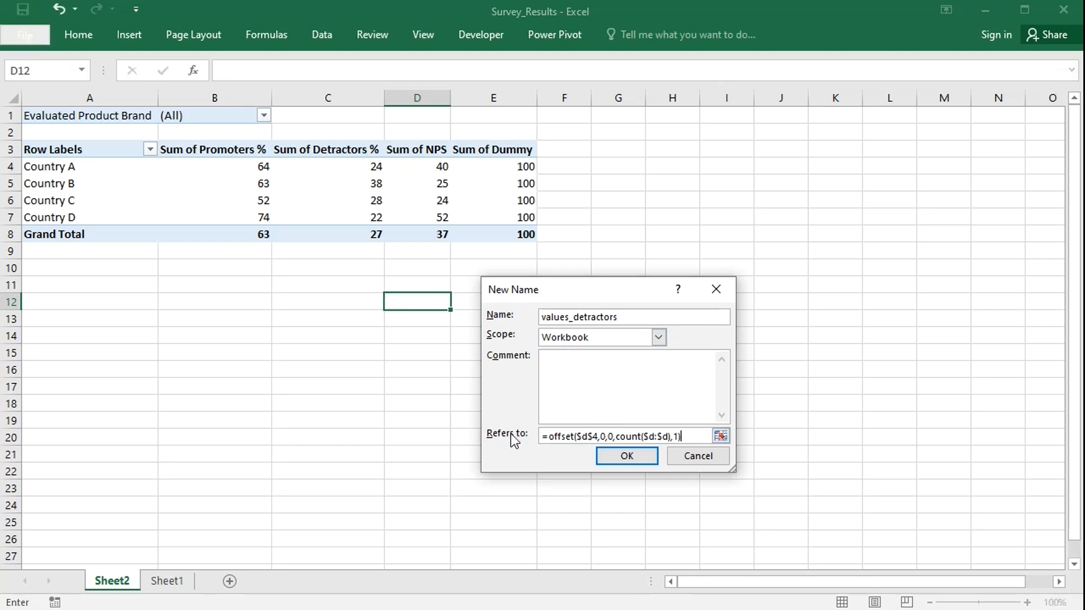
pyautogui.click(587, 437)
pyautogui.press('BackSpace')
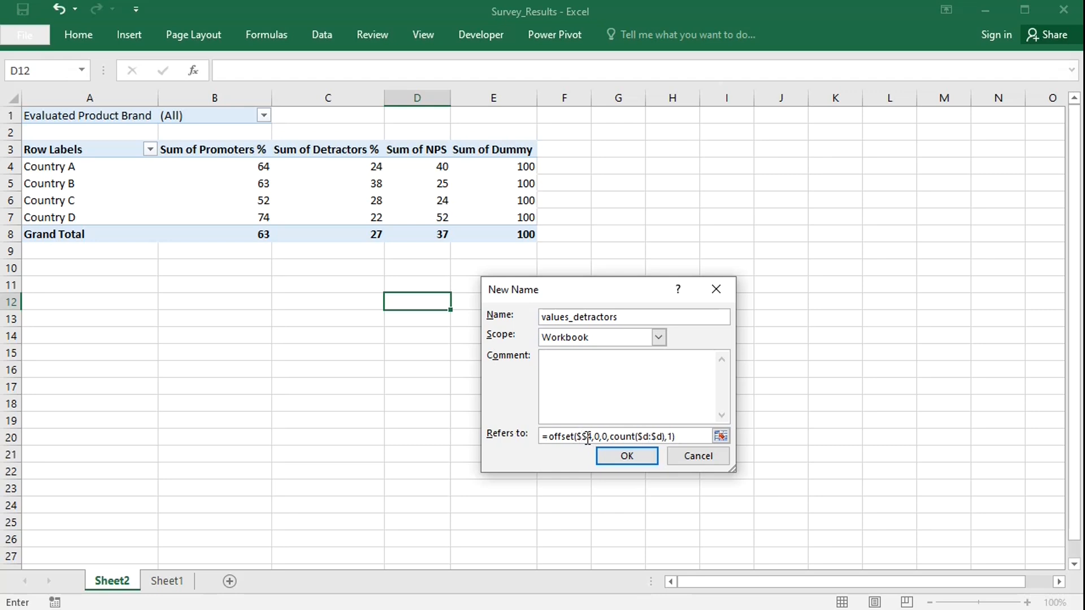
pyautogui.write('c')
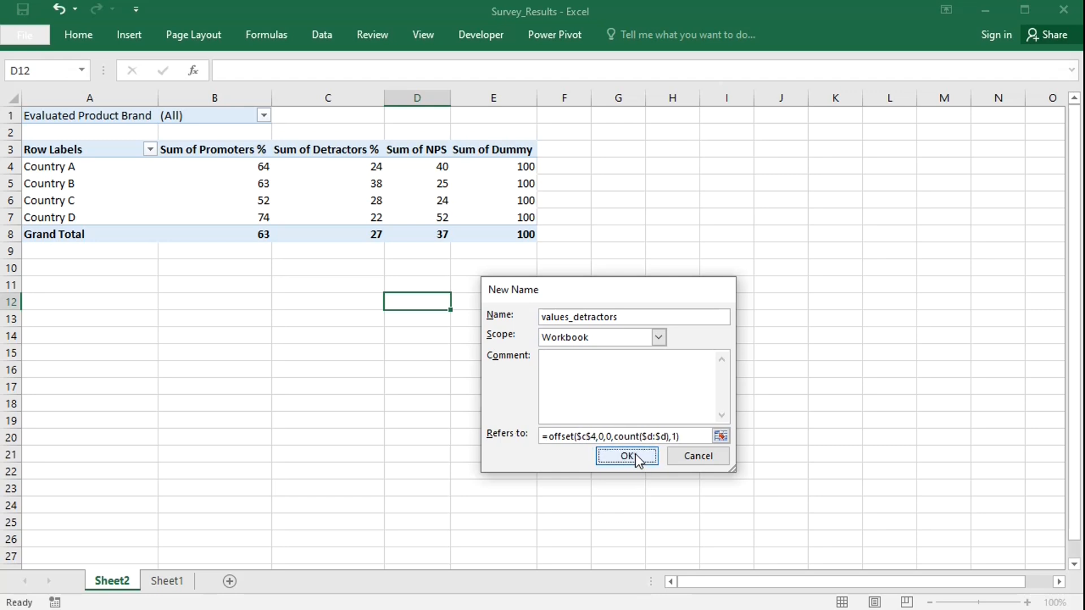
pyautogui.click(628, 456)
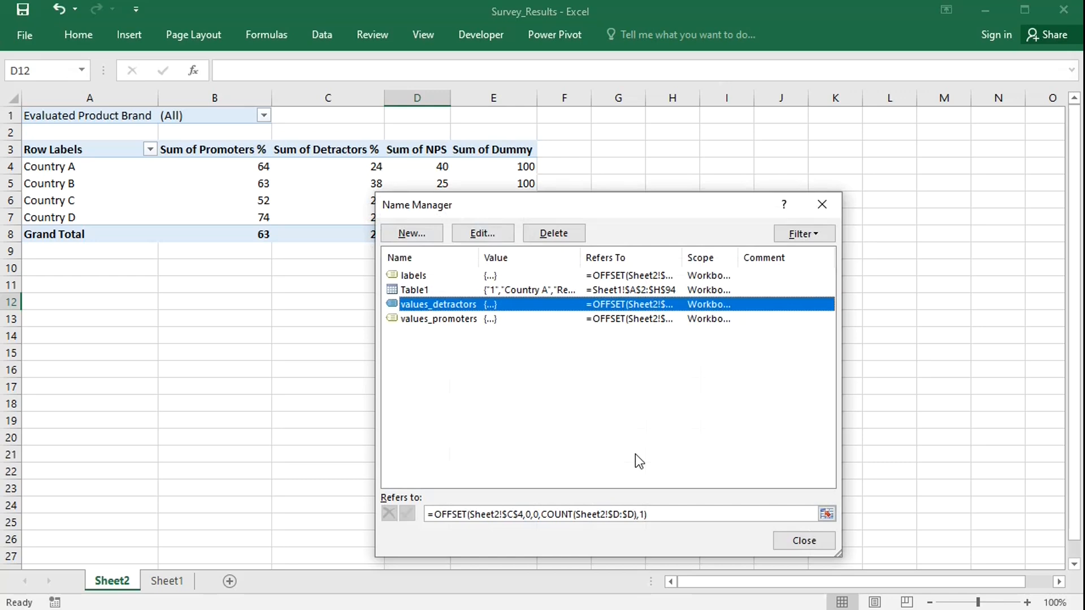
# Define a new name values_dummy referring to =offset($e$4,0,0,count($d:$d),1).
pyautogui.click(420, 235)
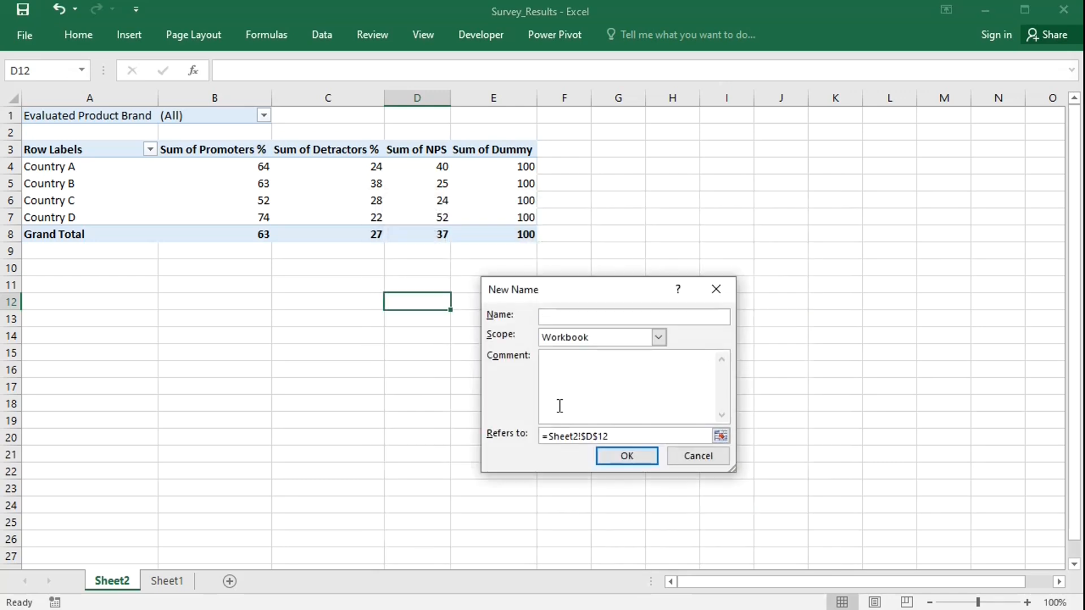
pyautogui.write('values_dummy')
pyautogui.moveTo(621, 436); pyautogui.dragTo(503, 430)
pyautogui.hotkey('ctrl', 'v')
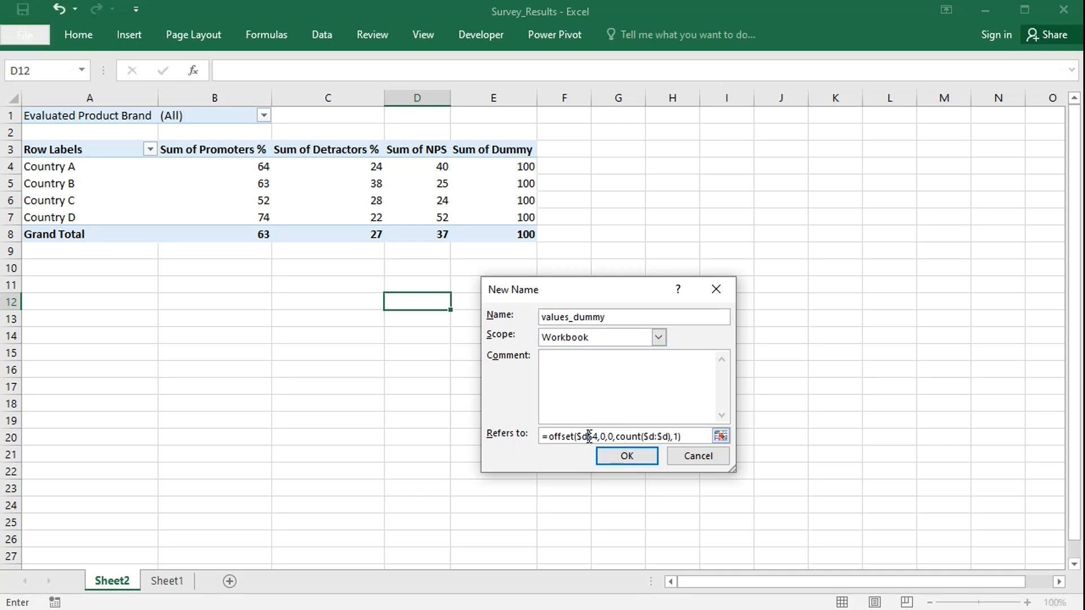
pyautogui.press('BackSpace')
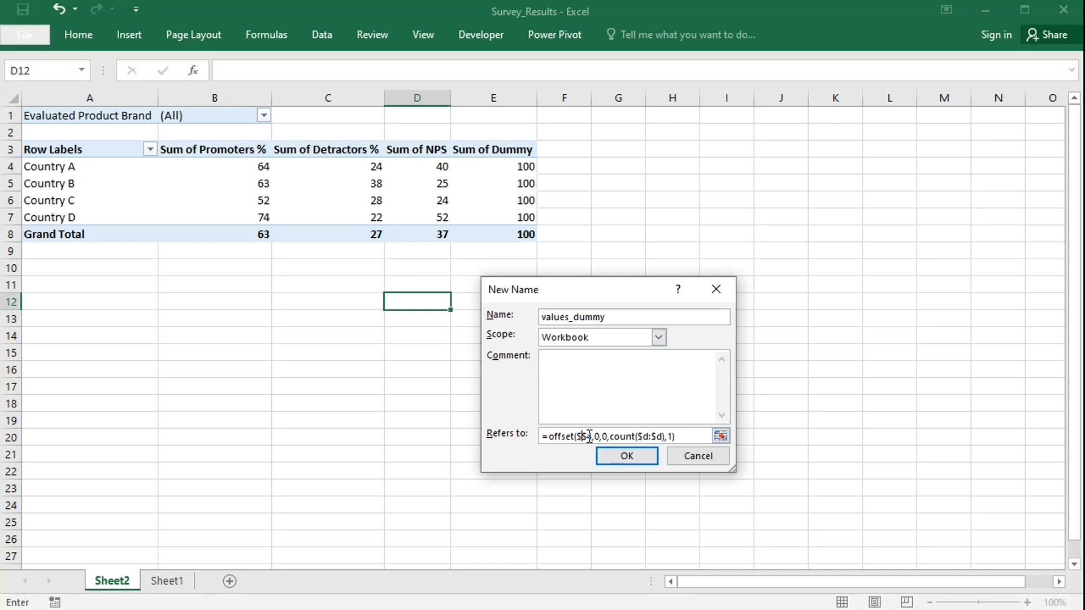
pyautogui.write('e')
pyautogui.click(622, 452)
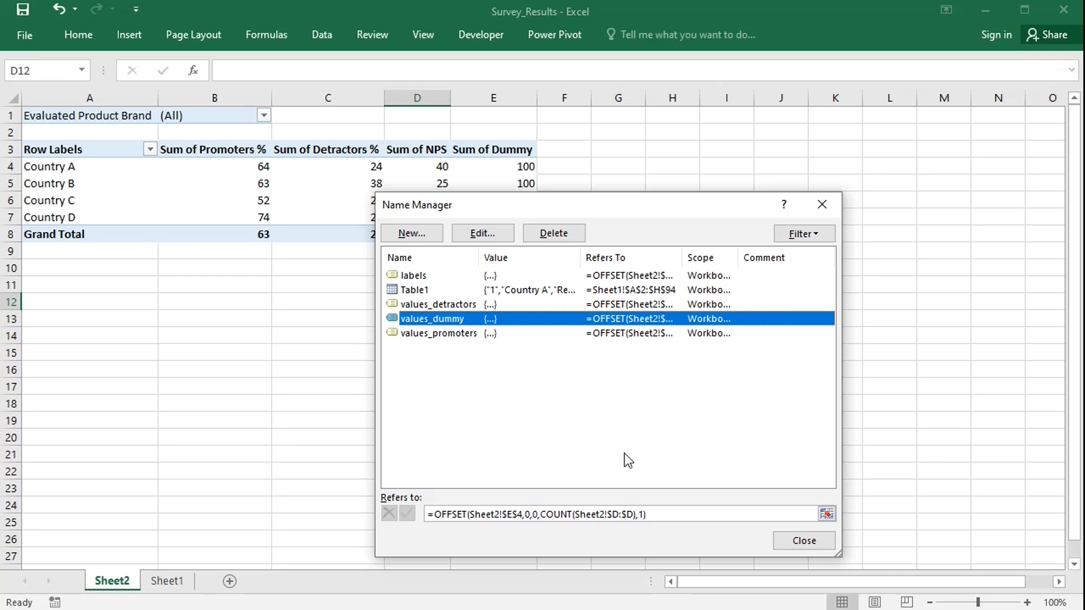
# Define a new name categories referring to =offset($a$4,0,0,count($d:$d),1) and close the Name Manager.
pyautogui.click(420, 234)
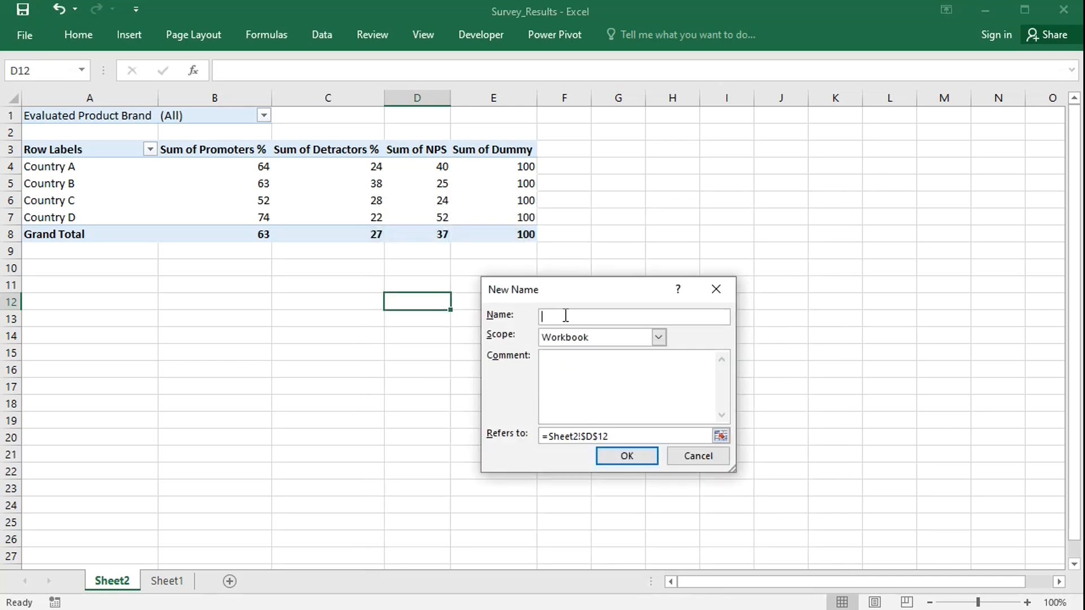
pyautogui.write('categories')
pyautogui.moveTo(618, 436); pyautogui.dragTo(503, 428)
pyautogui.write('=offset($d$4,0,0,count($d:$d),1)')
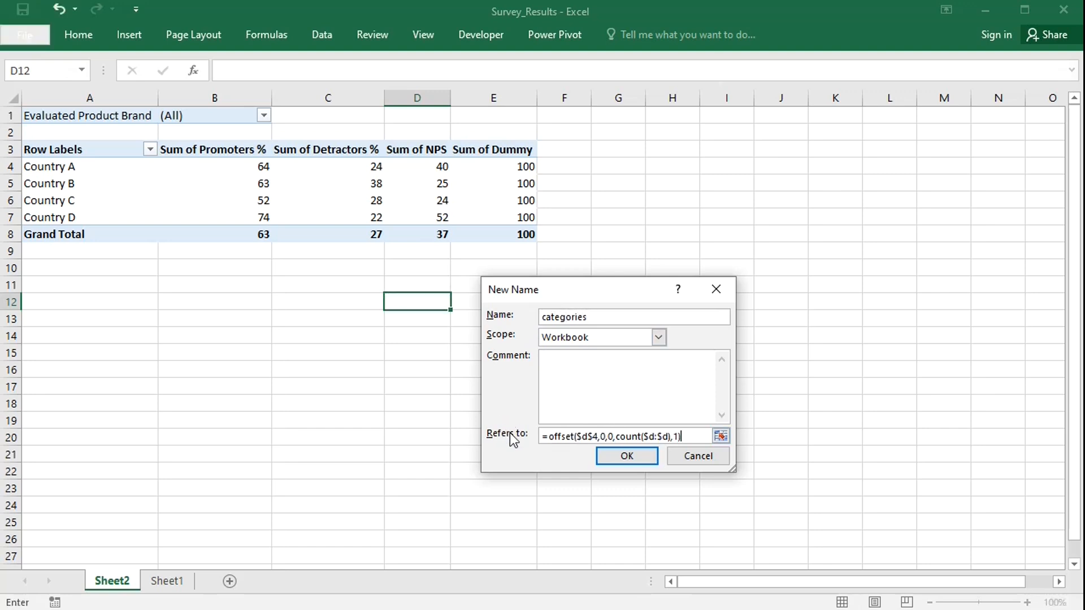
pyautogui.click(587, 442)
pyautogui.press('BackSpace')
pyautogui.write('a')
pyautogui.click(626, 456)
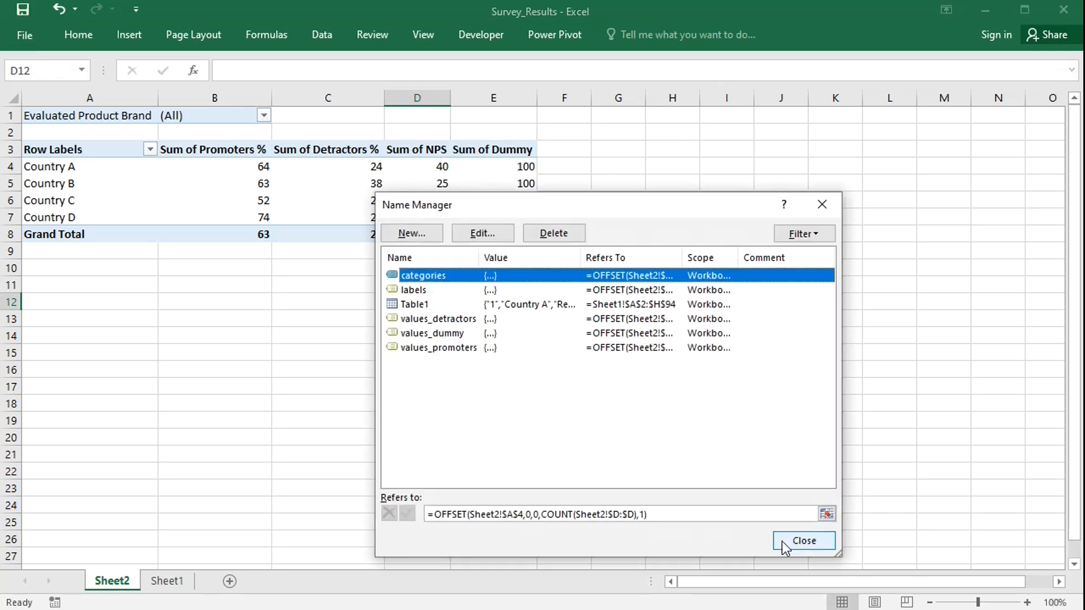
pyautogui.click(791, 541)
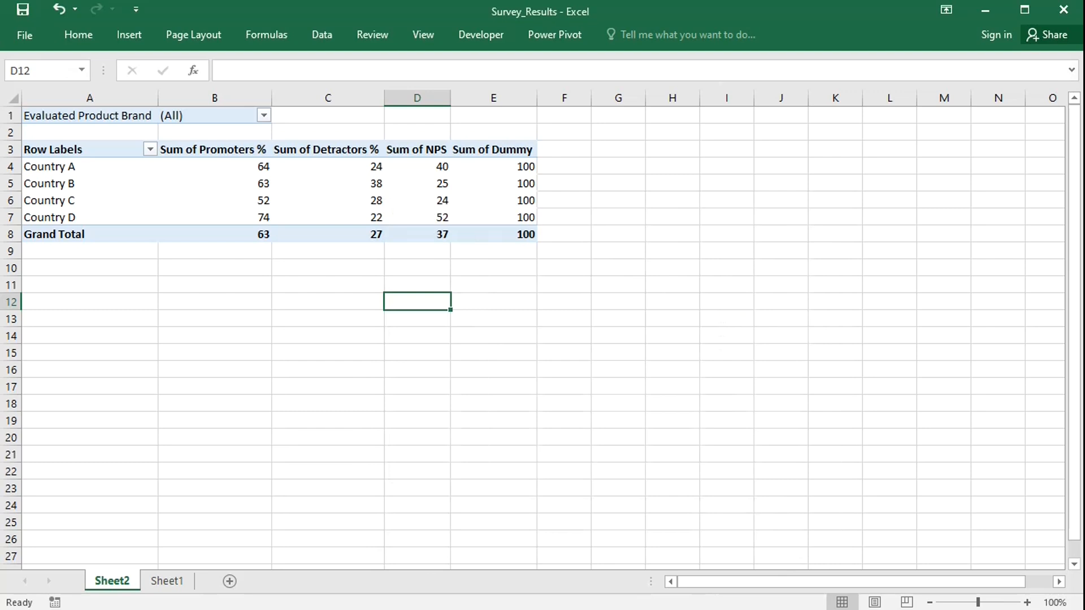
# Insert an empty chart and add a series named by cell B3 with values =Sheet2!values_promoters.
pyautogui.hotkey('alt', 'F1')
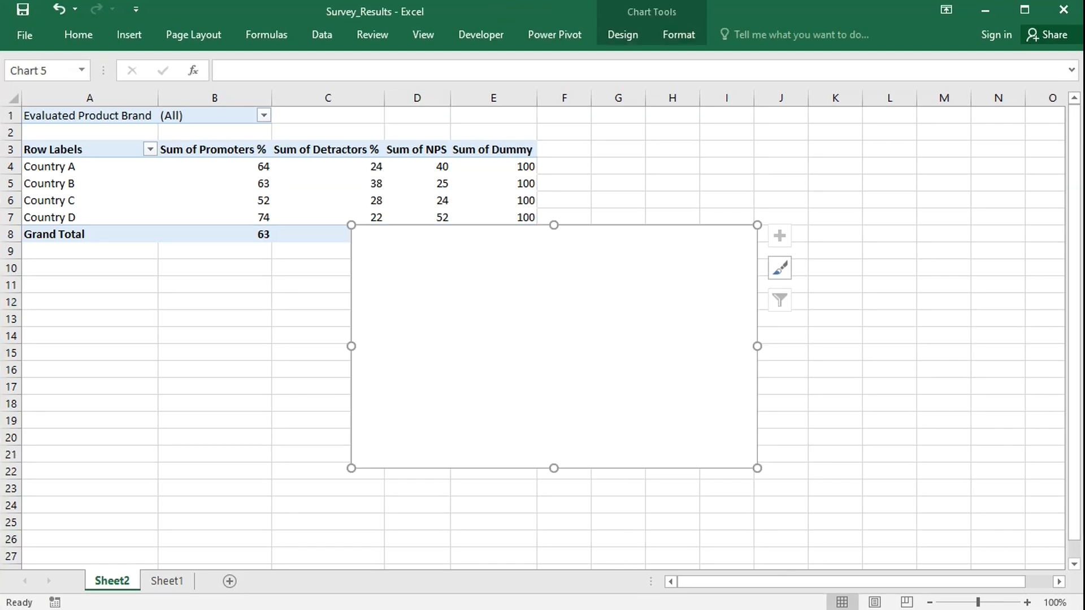
pyautogui.rightClick(531, 299)
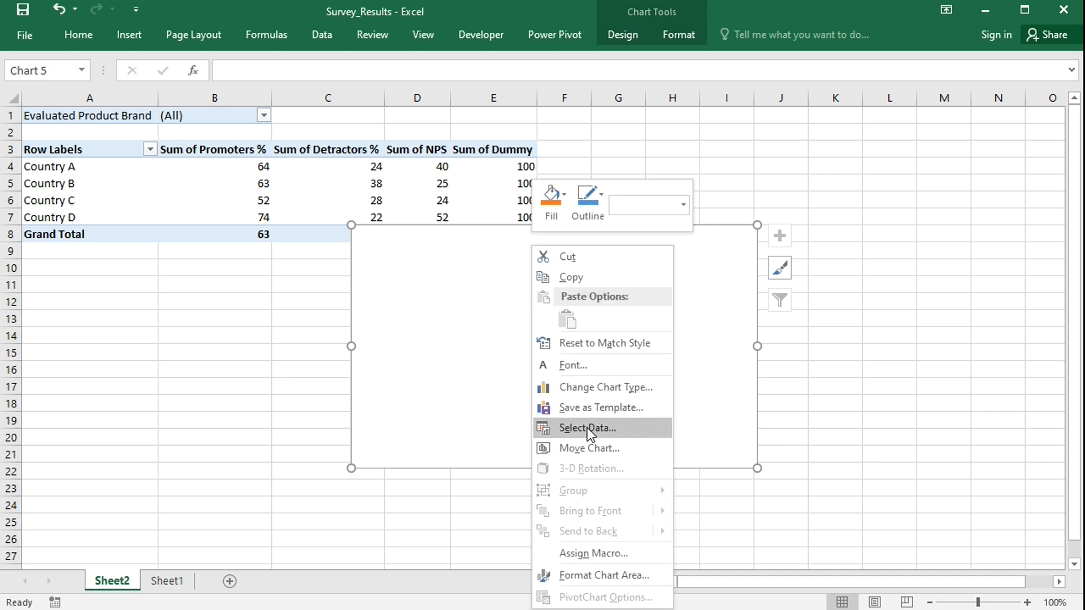
pyautogui.click(588, 428)
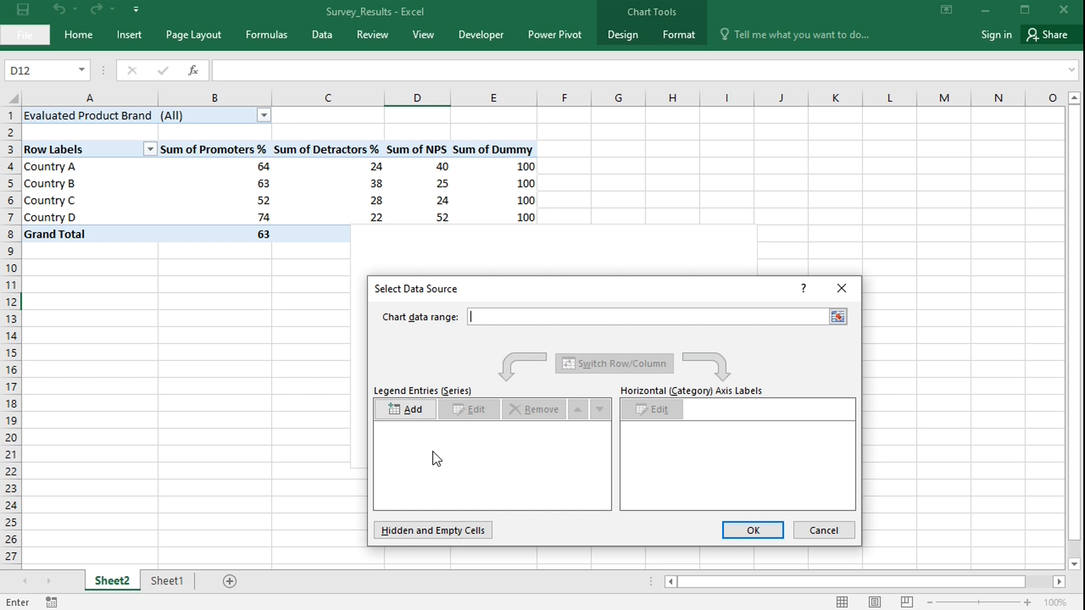
pyautogui.click(416, 415)
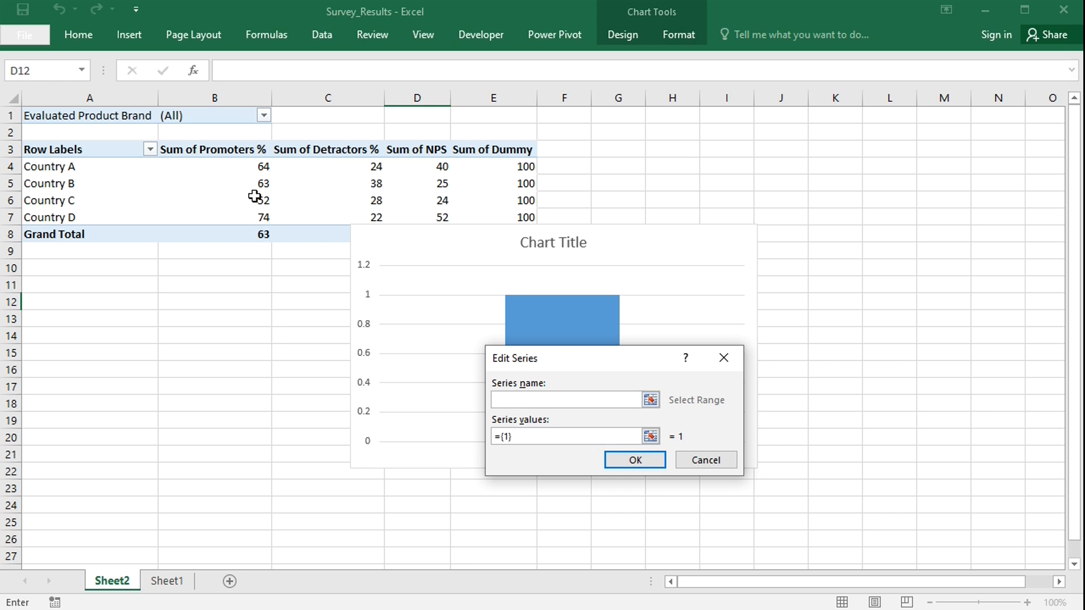
pyautogui.click(223, 150)
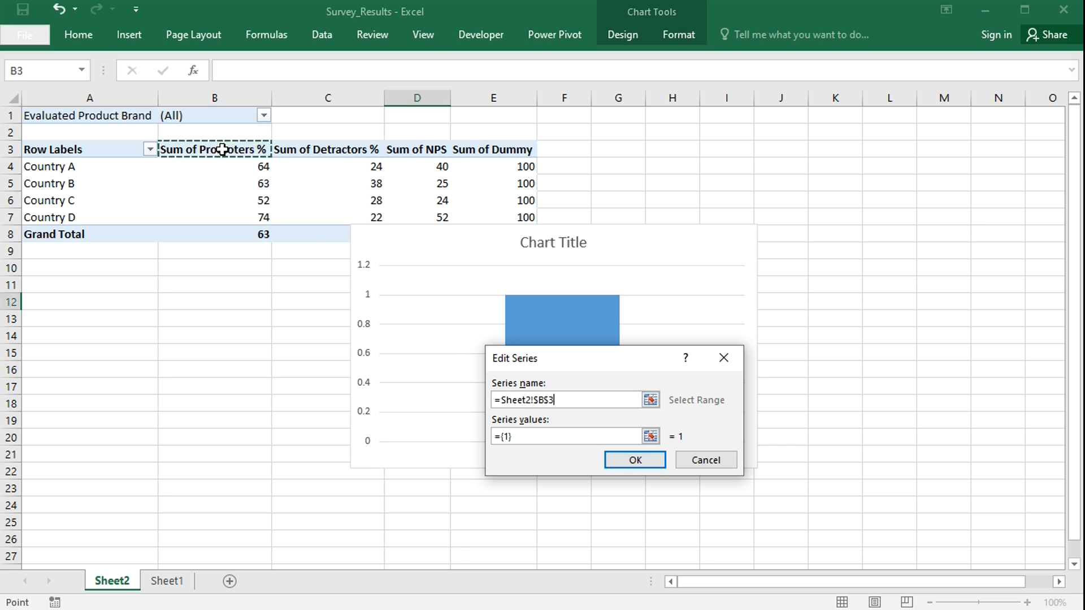
pyautogui.click(527, 437)
pyautogui.press('BackSpace')
pyautogui.press('BackSpace')
pyautogui.press('BackSpace')
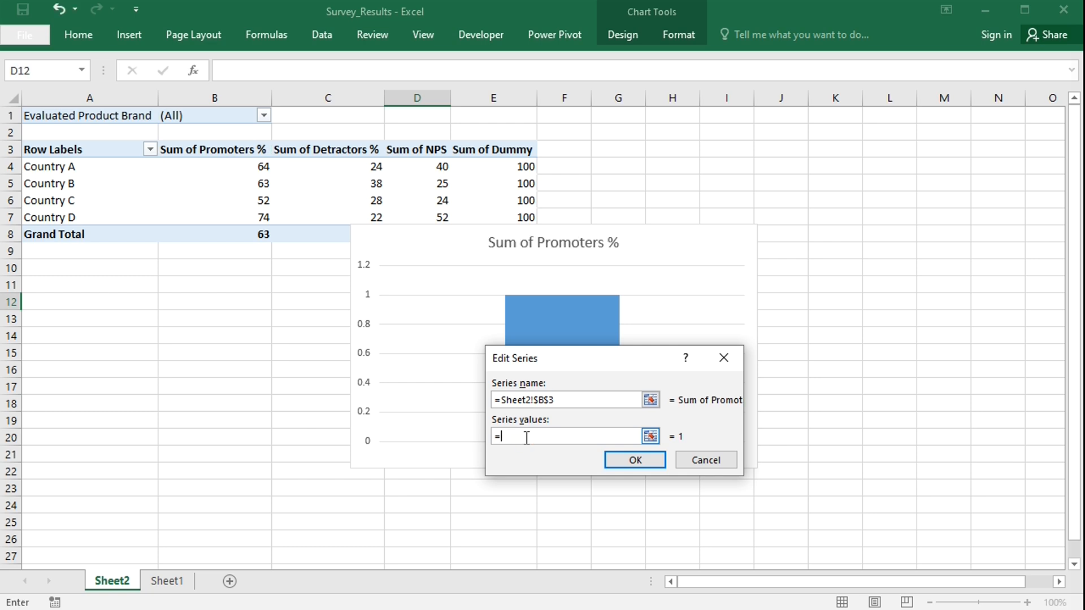
pyautogui.write('Sheet2!')
pyautogui.write('values_promoters')
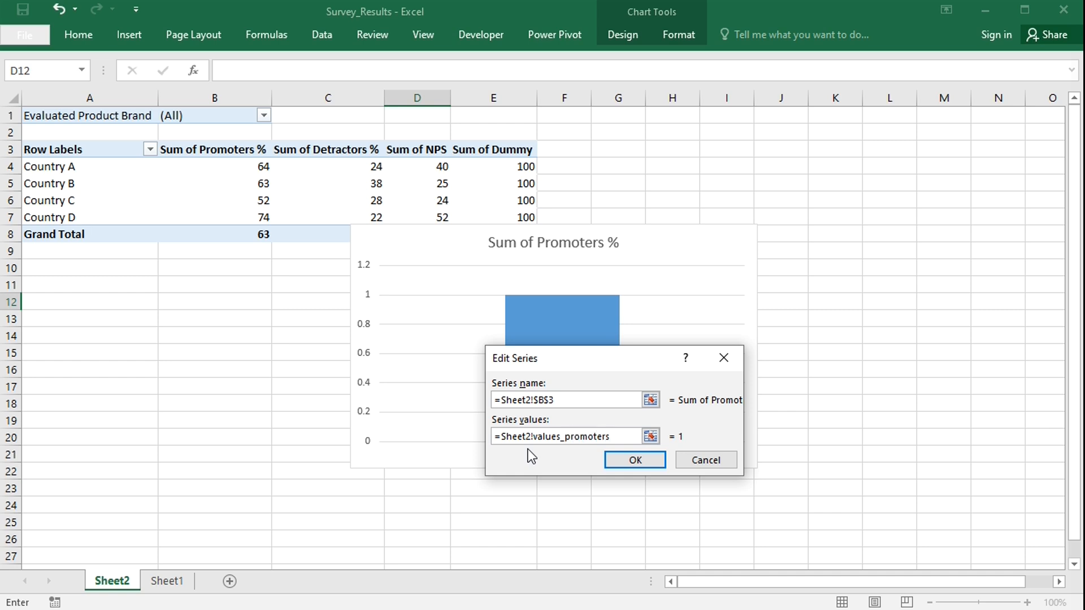
pyautogui.click(627, 463)
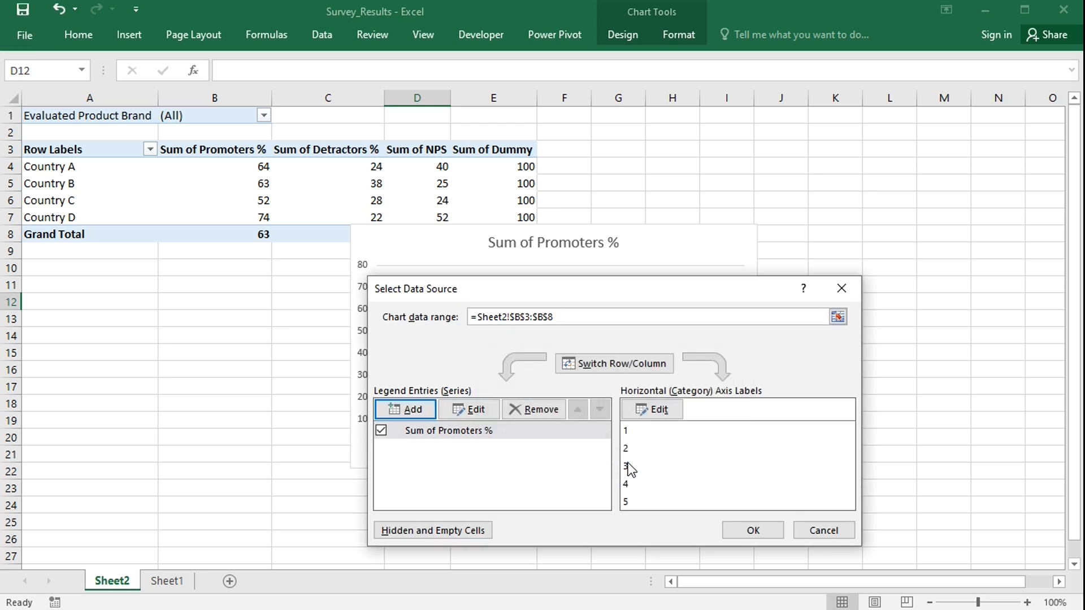
# Set the chart's horizontal axis labels to =Sheet2!categories.
pyautogui.click(656, 415)
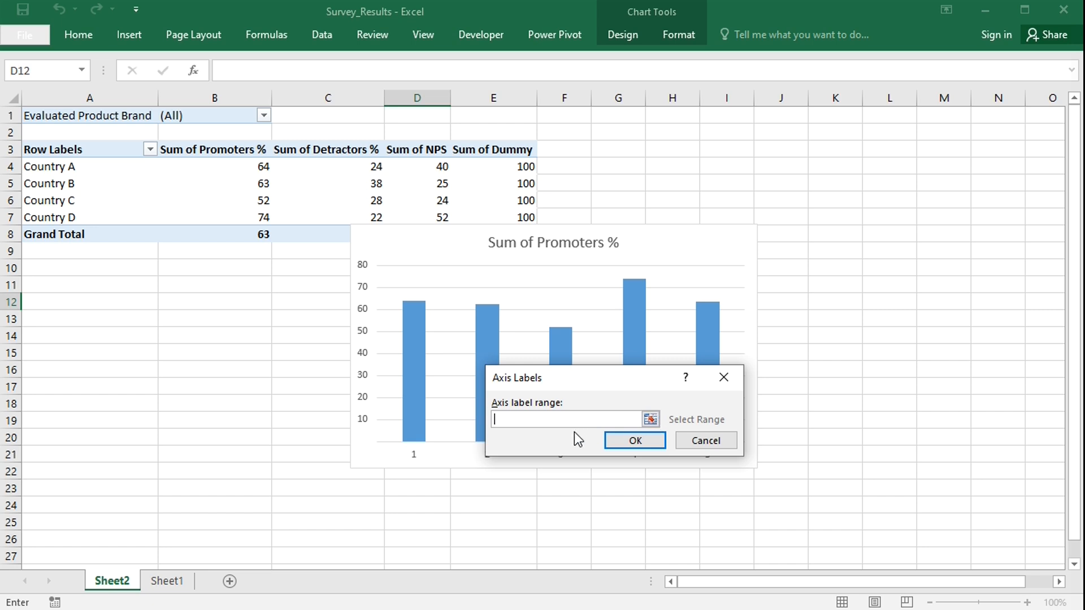
pyautogui.write('=Sheet2!categories')
pyautogui.click(626, 440)
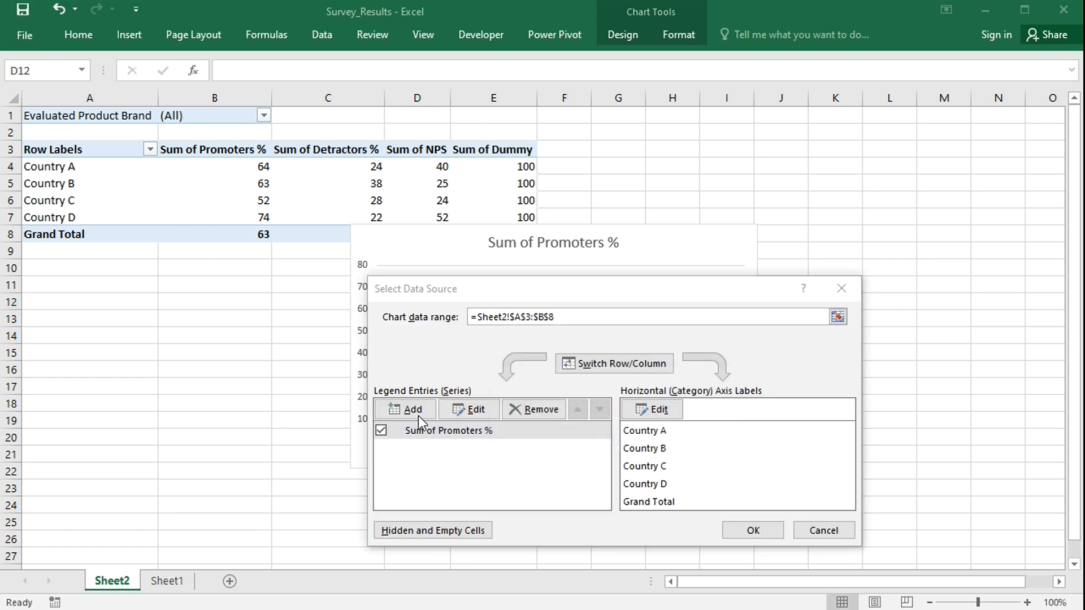
# Add a second series named by cell C3 with values =Sheet2!values_detractors.
pyautogui.click(409, 408)
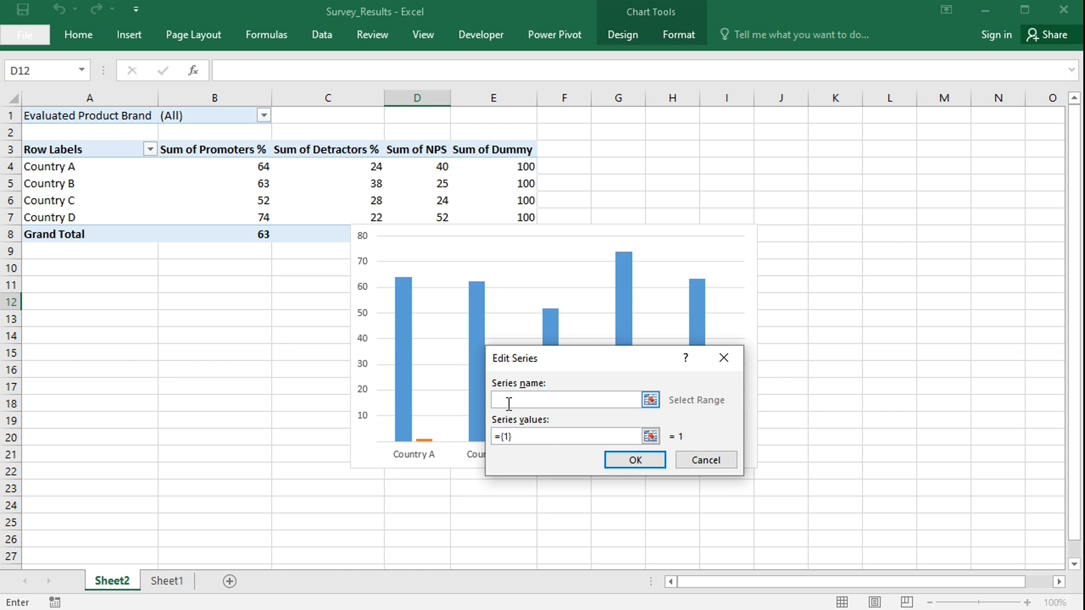
pyautogui.write('=')
pyautogui.click(335, 155)
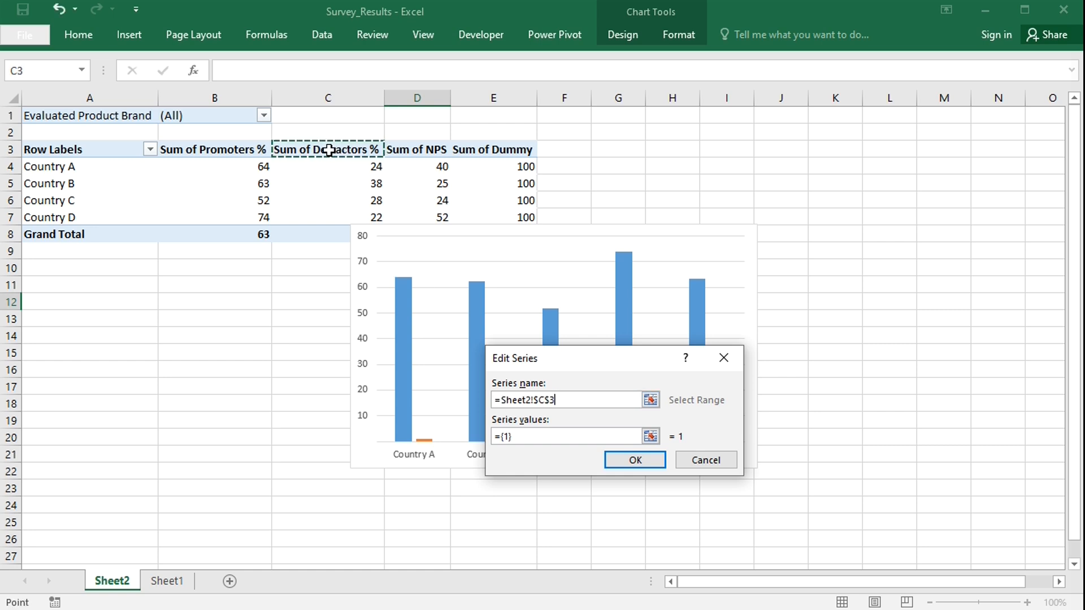
pyautogui.click(520, 438)
pyautogui.press('BackSpace')
pyautogui.press('BackSpace')
pyautogui.press('BackSpace')
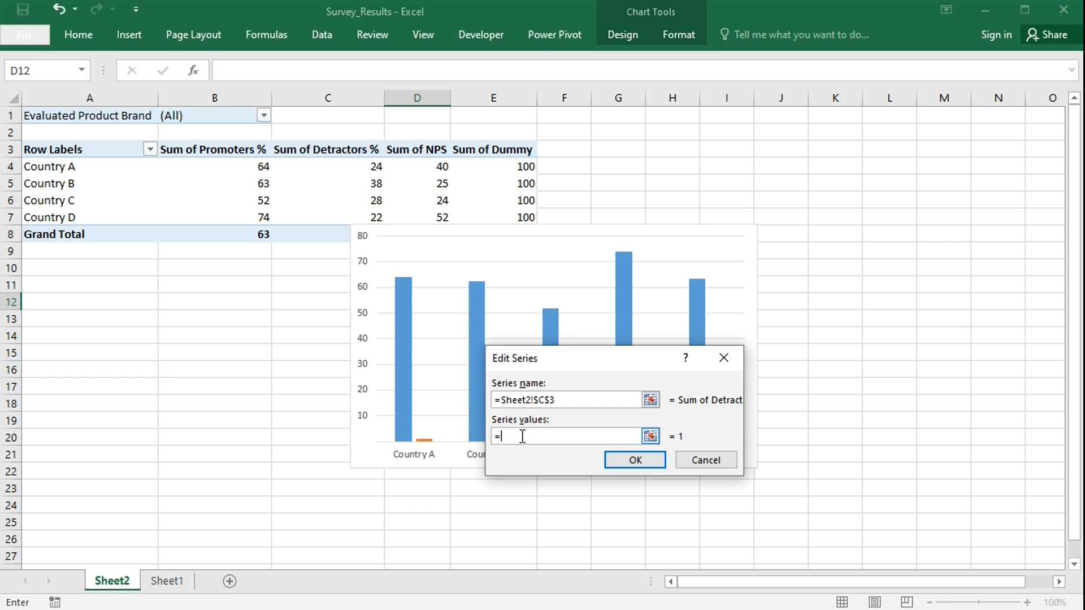
pyautogui.write('Sheet2!')
pyautogui.write('values_detractors')
pyautogui.click(637, 460)
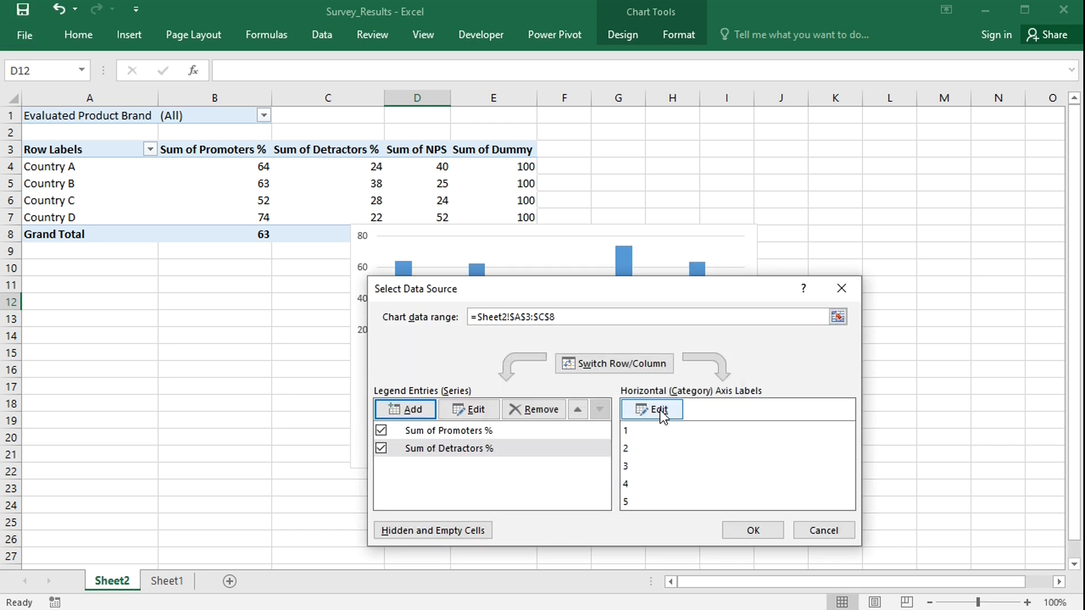
# Reapply =Sheet2!categories as the axis label range after adding the detractors series.
pyautogui.click(661, 412)
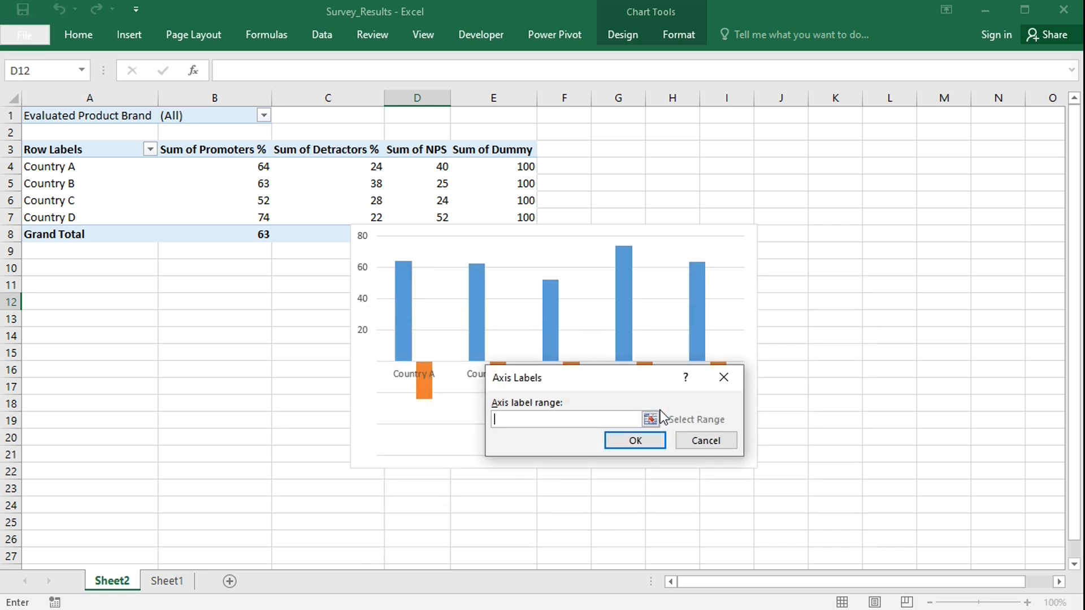
pyautogui.write('=Sheet2!categories')
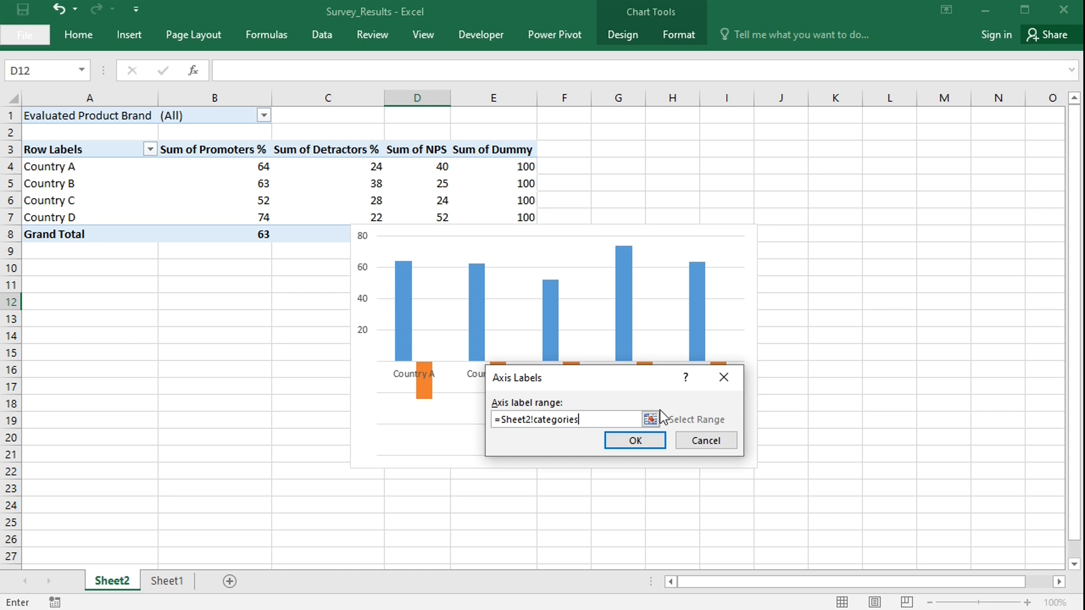
pyautogui.click(657, 439)
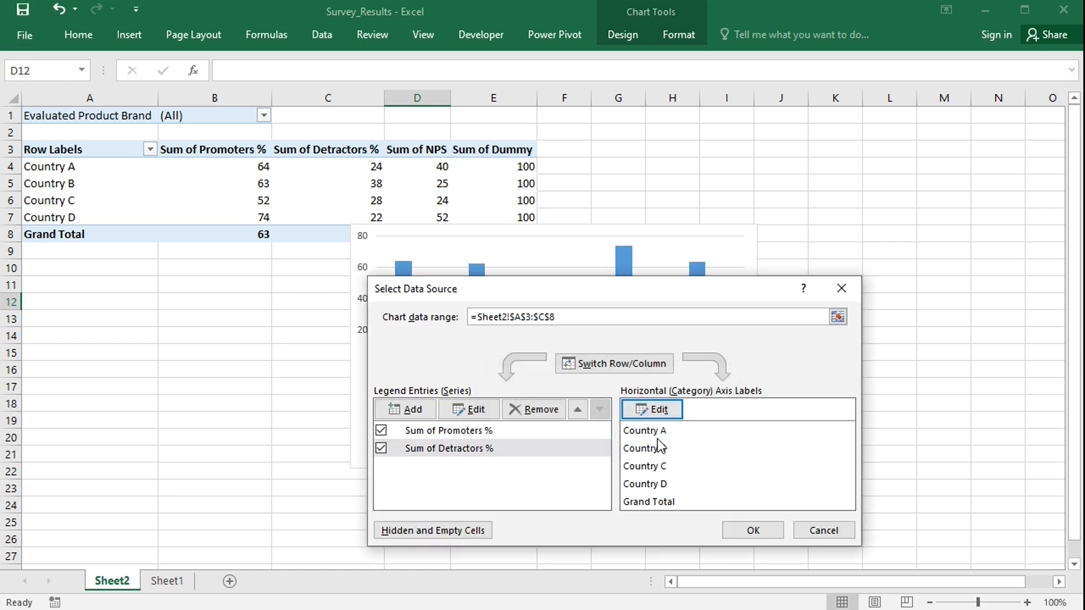
# Add a third series named by cell E3 with values =Sheet2!values_dummy.
pyautogui.click(415, 409)
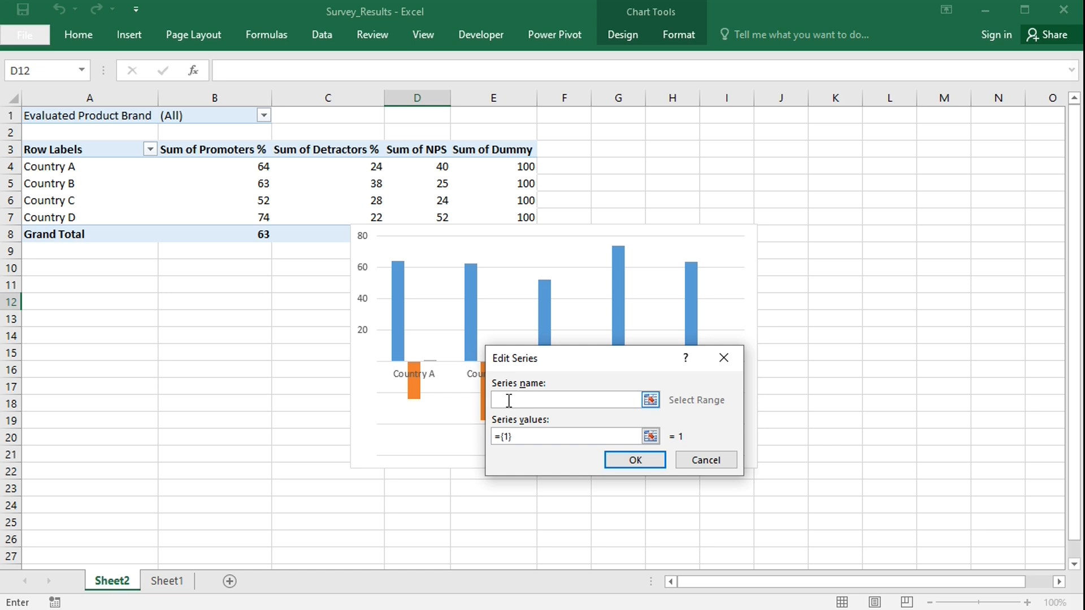
pyautogui.write('=')
pyautogui.click(483, 153)
pyautogui.click(536, 437)
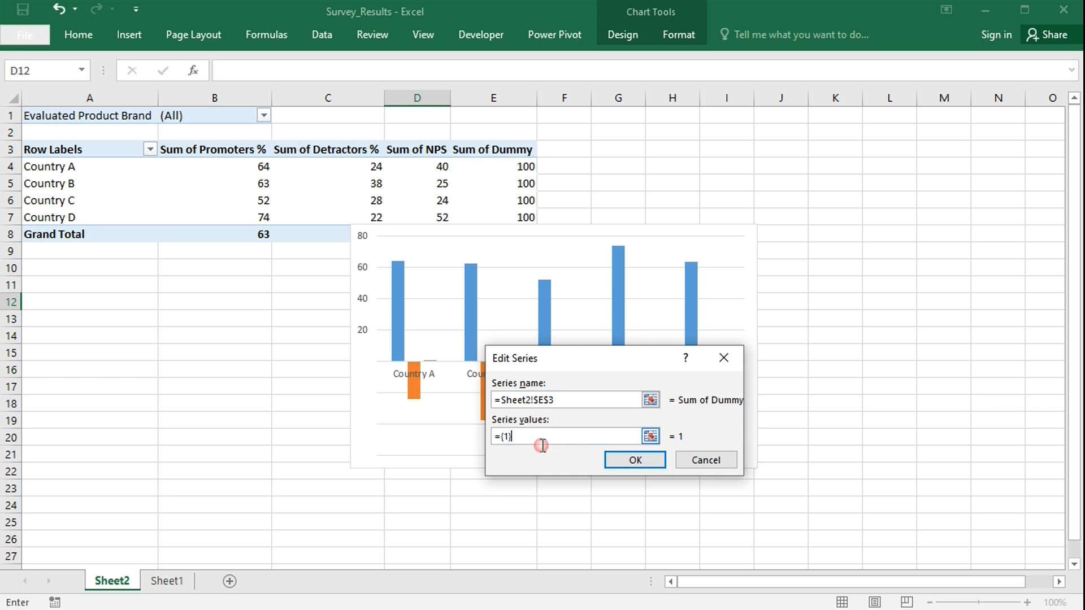
pyautogui.press('BackSpace')
pyautogui.press('BackSpace')
pyautogui.press('BackSpace')
pyautogui.write('Sheet2!values_dummy')
pyautogui.click(633, 466)
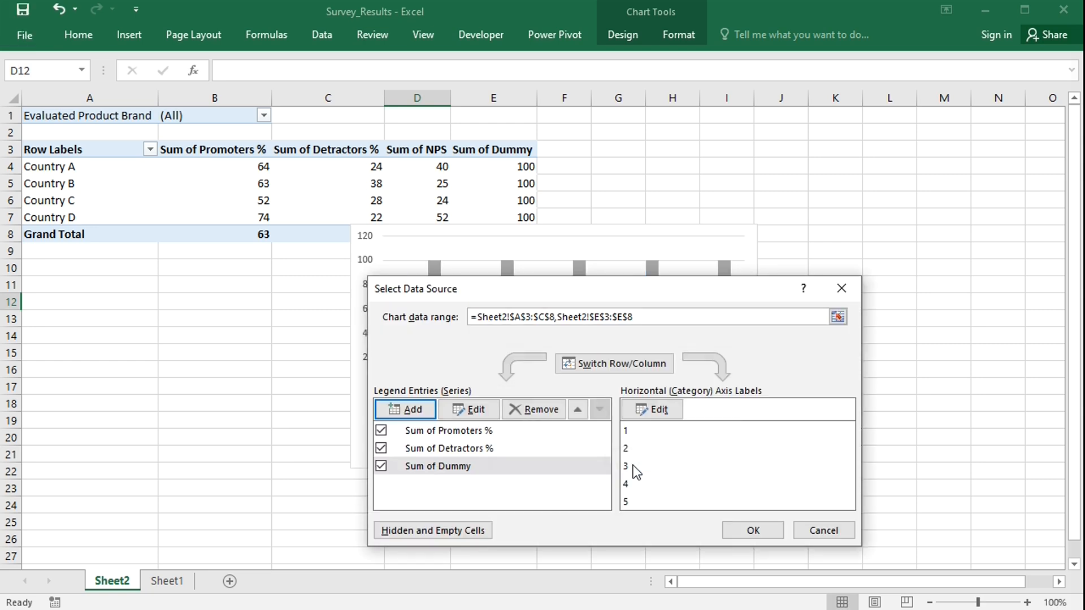
# Reapply =Sheet2!categories as the horizontal axis labels after adding the dummy series and confirm the data source.
pyautogui.click(648, 411)
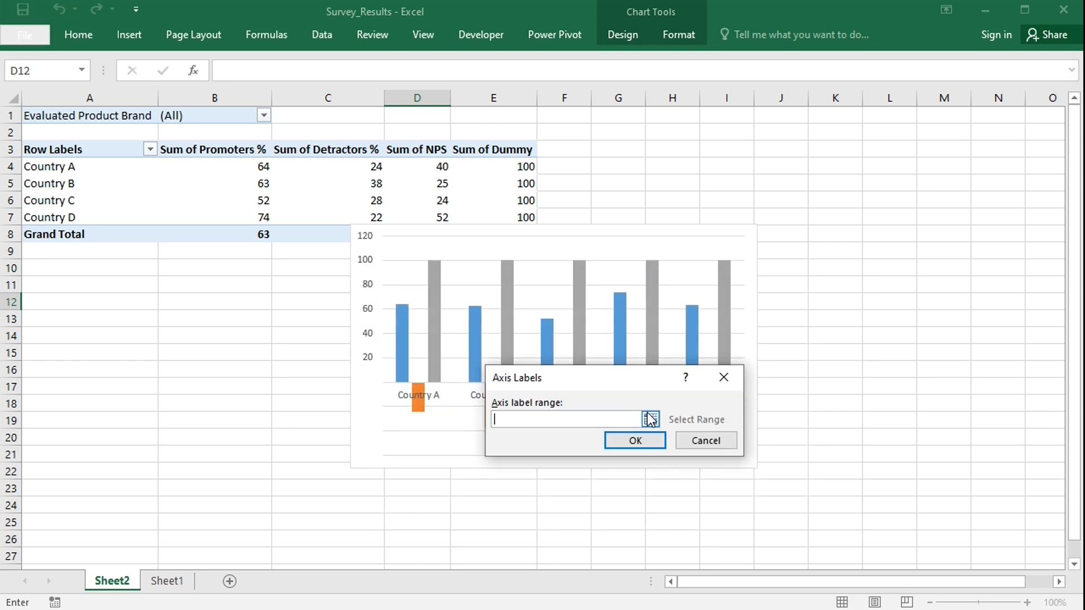
pyautogui.write('=Sheet2!categories')
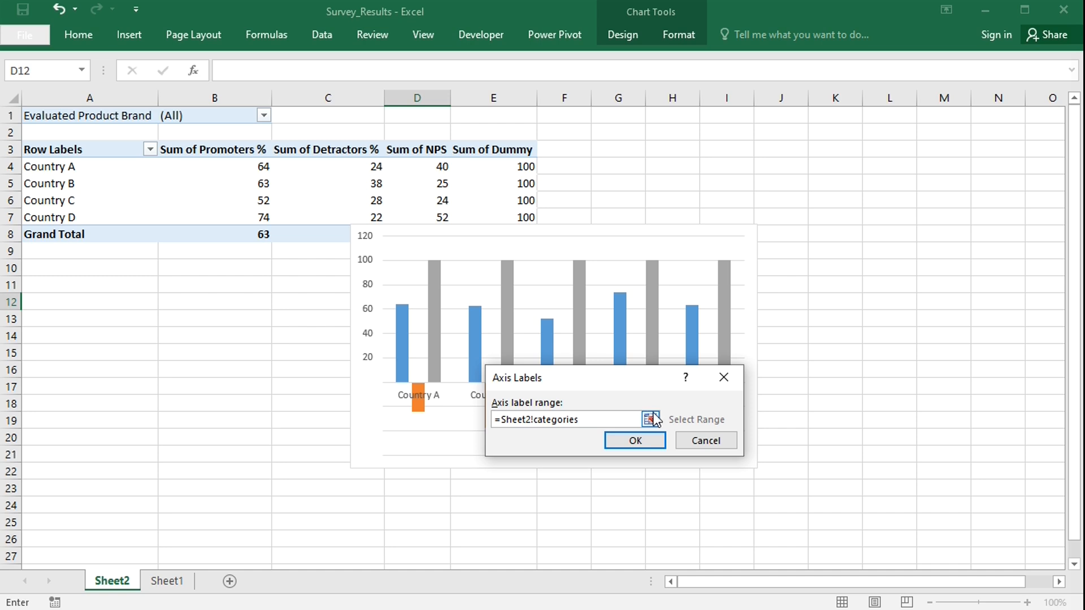
pyautogui.click(642, 438)
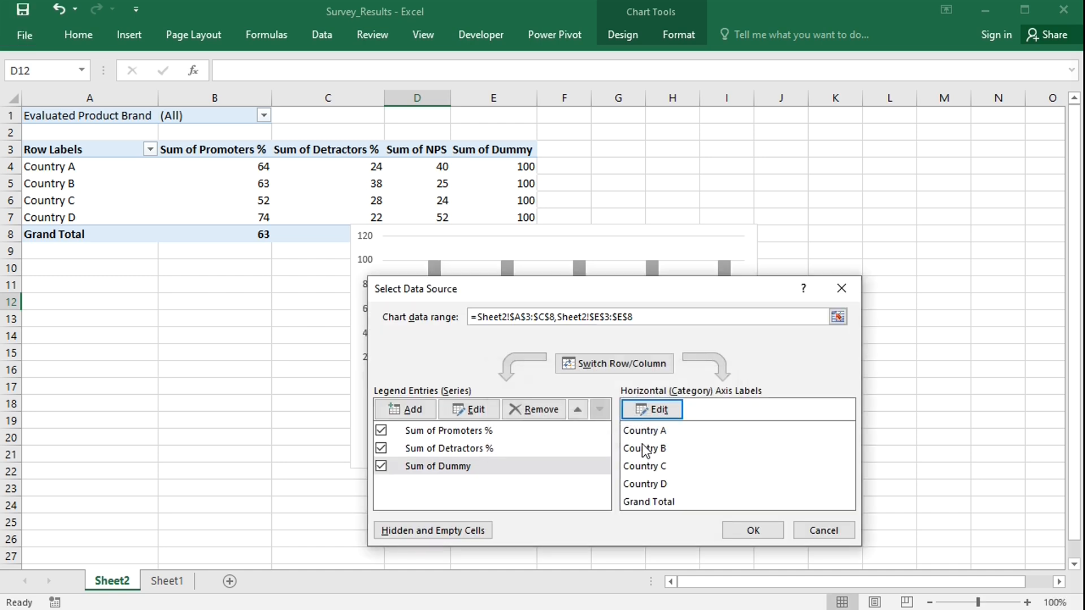
pyautogui.click(741, 530)
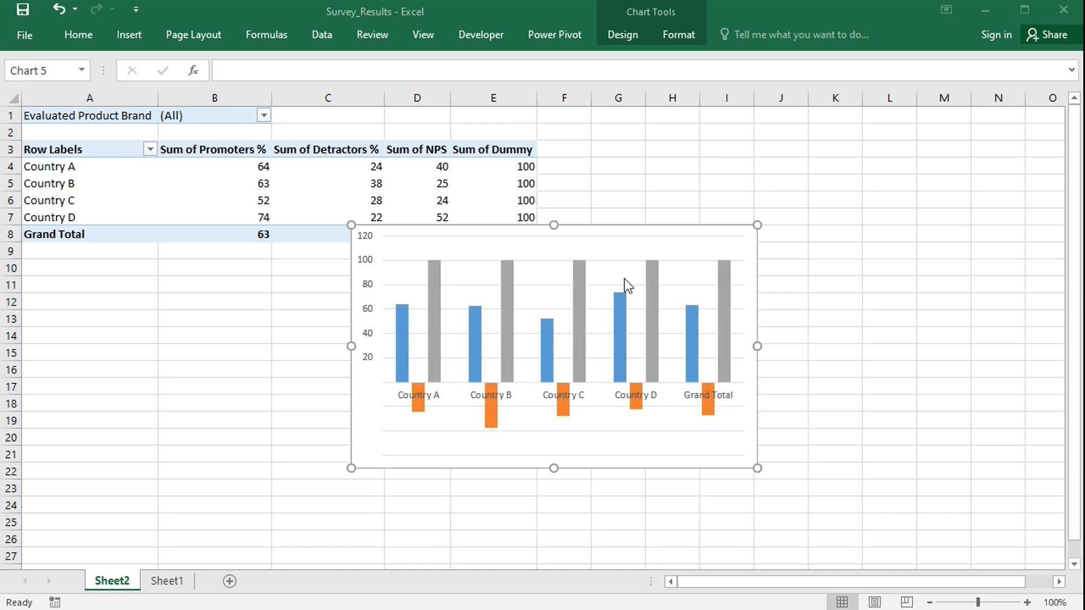
# Change the chart type to Clustered Bar.
pyautogui.rightClick(622, 243)
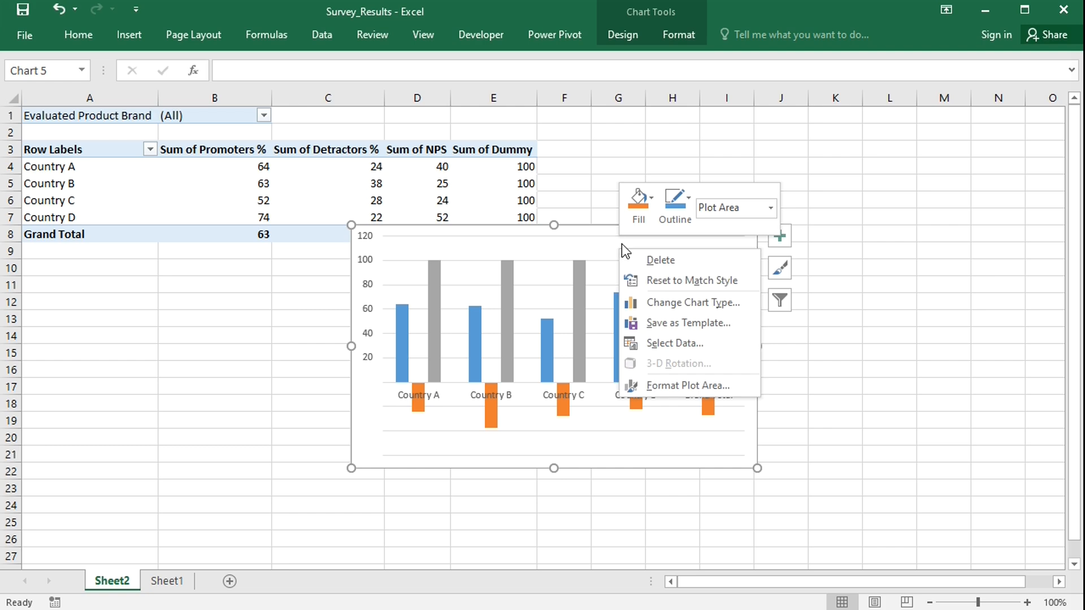
pyautogui.click(687, 304)
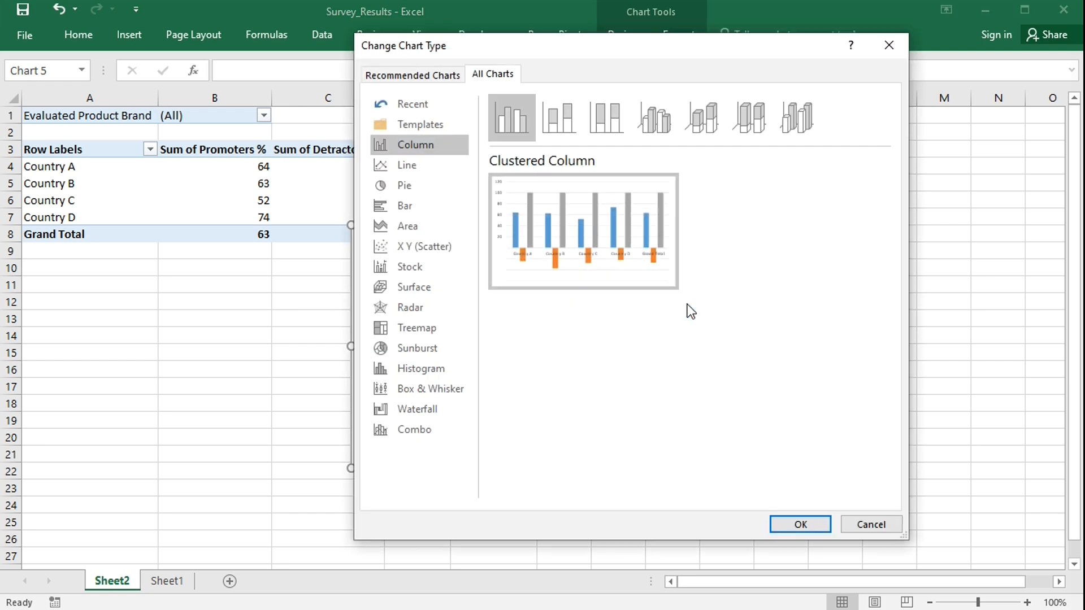
pyautogui.click(419, 206)
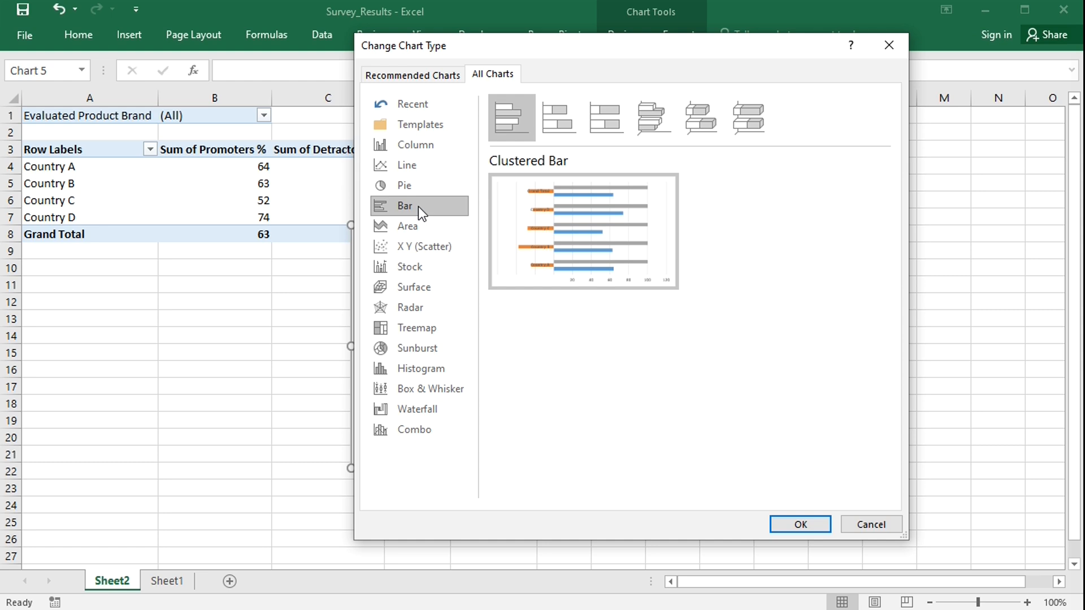
pyautogui.click(800, 525)
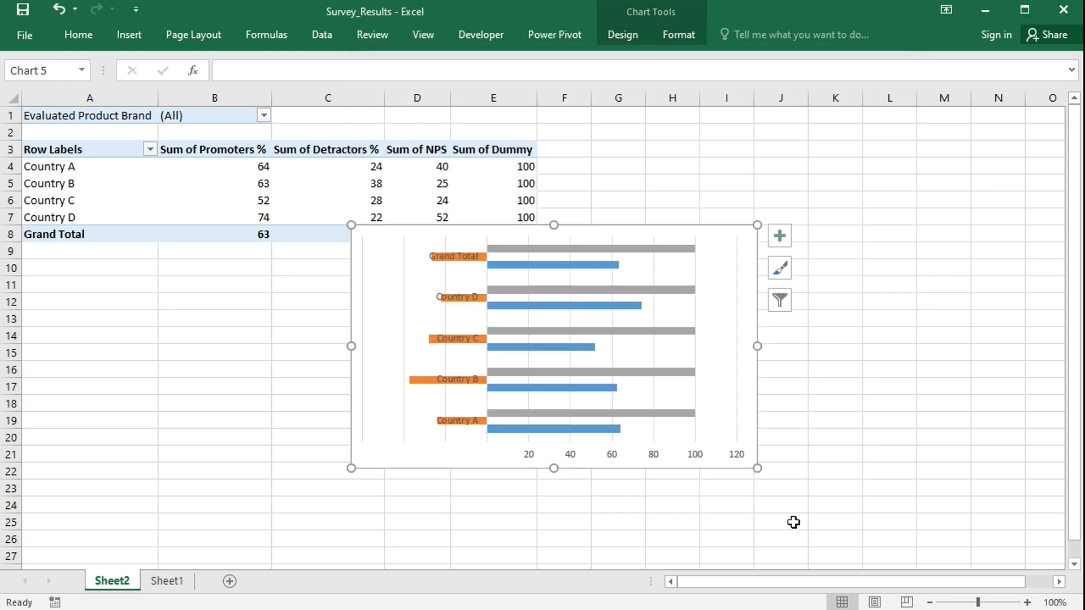
# Set the vertical category axis label position to High so the country labels sit beside the bars.
pyautogui.click(404, 305)
pyautogui.press('Delete')
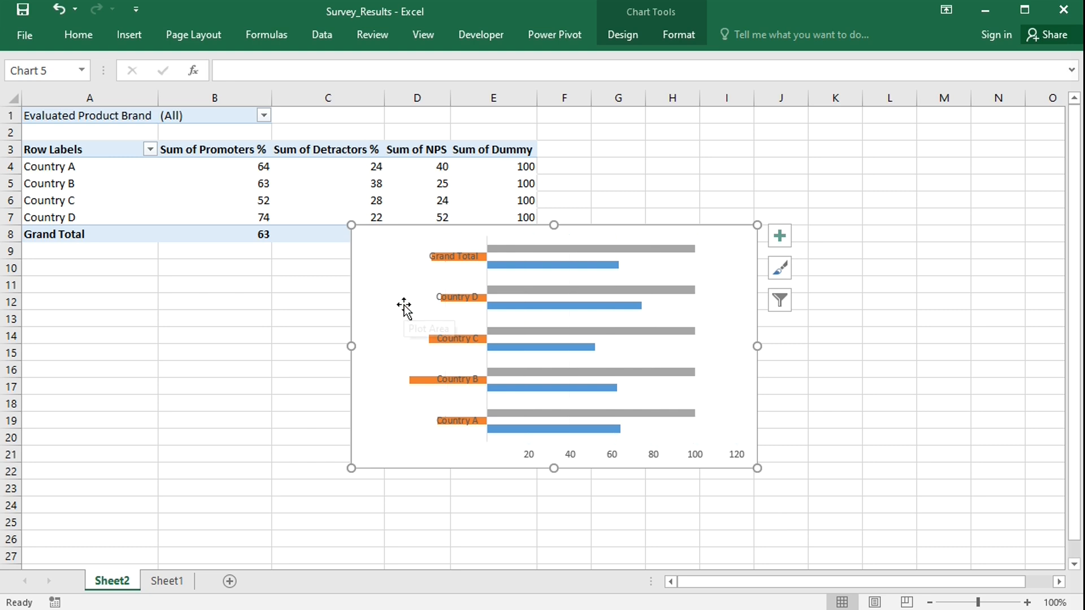
pyautogui.click(458, 261)
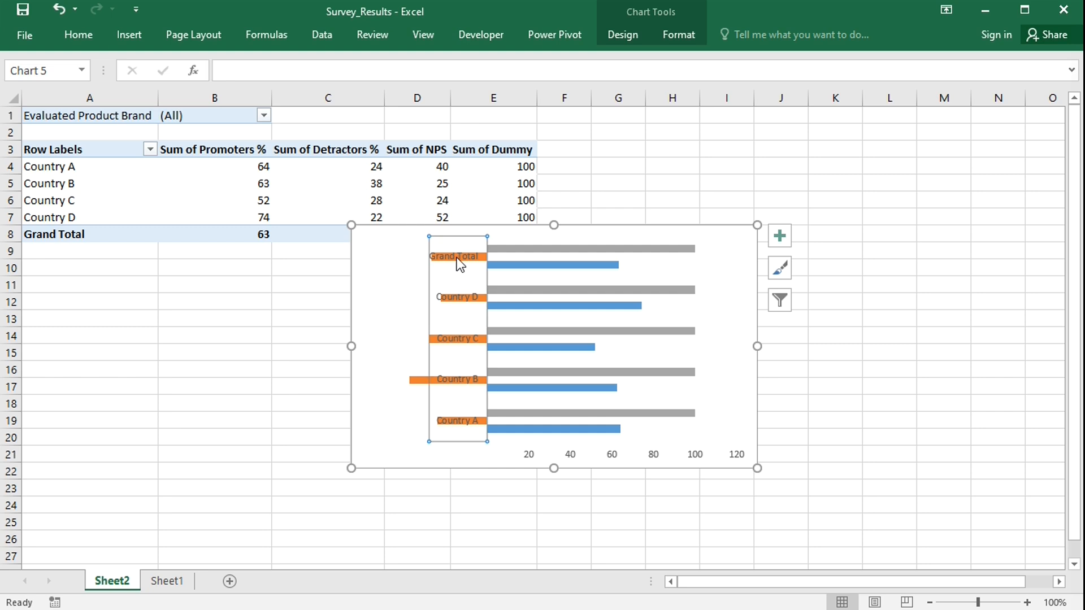
pyautogui.doubleClick(458, 259)
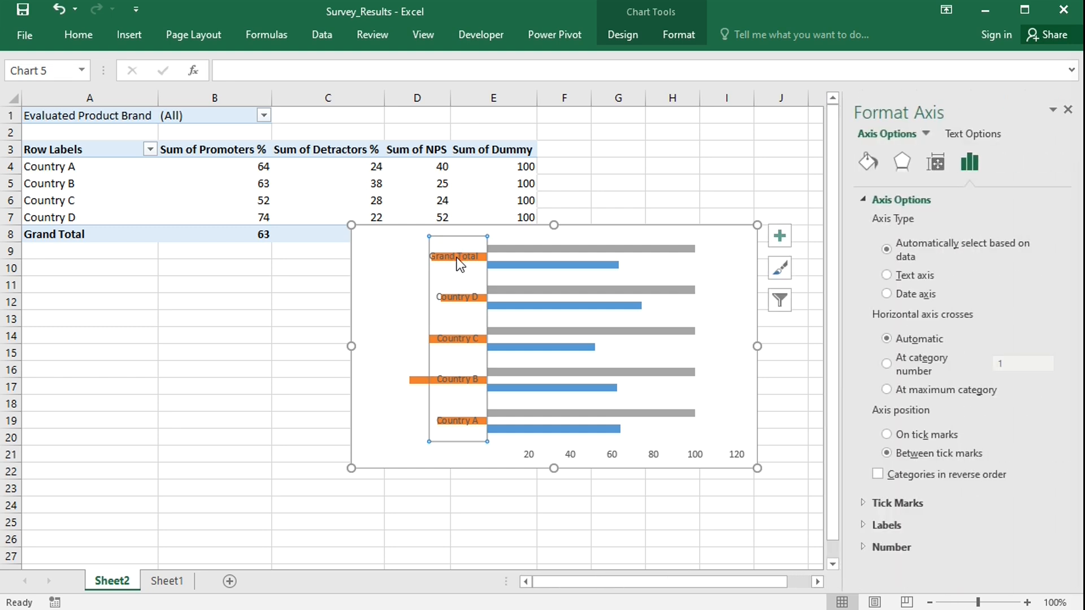
pyautogui.click(866, 523)
pyautogui.moveTo(1067, 432); pyautogui.dragTo(1066, 568)
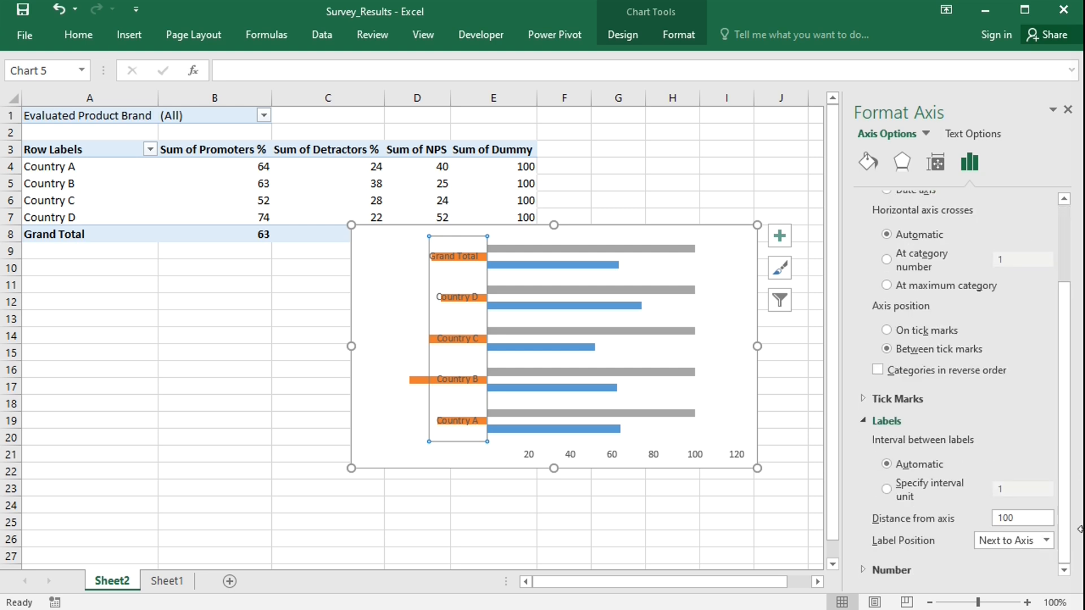
pyautogui.click(1048, 540)
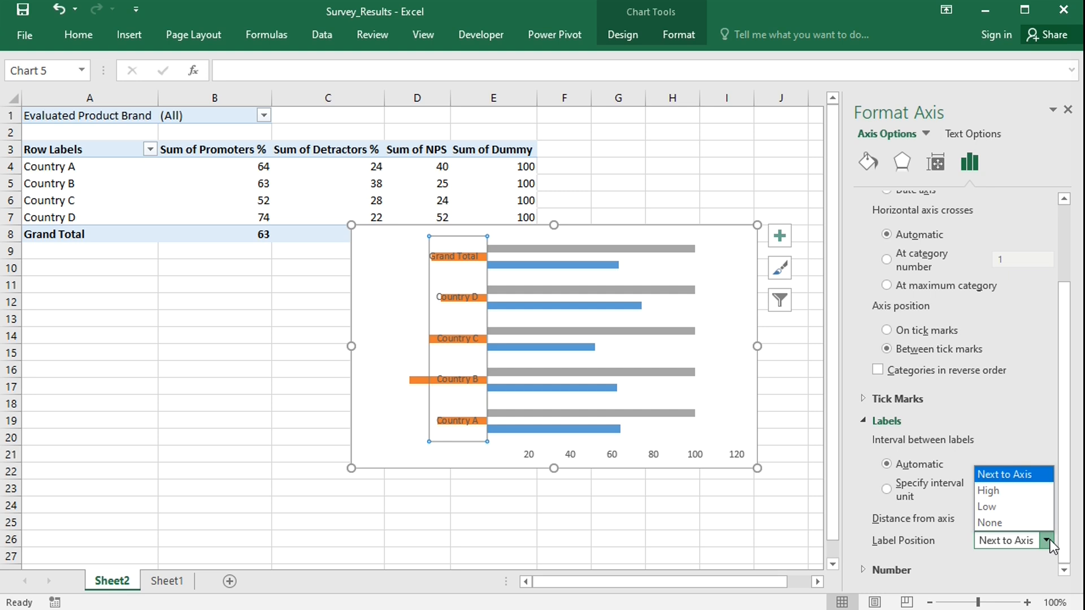
pyautogui.click(1030, 494)
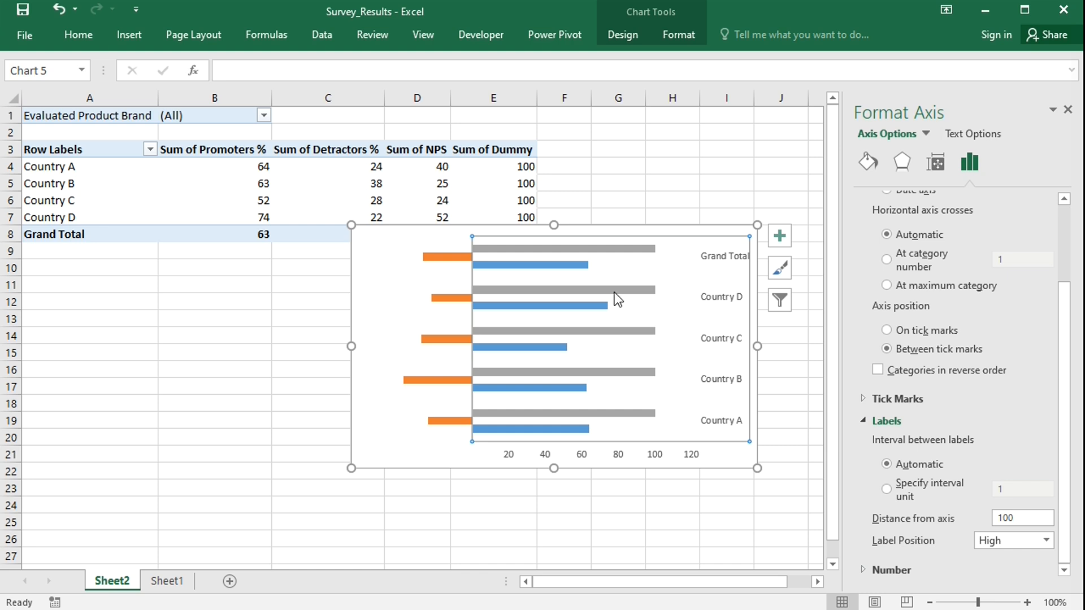
# Set the dummy series' Series Overlap to 100%.
pyautogui.moveTo(608, 289)
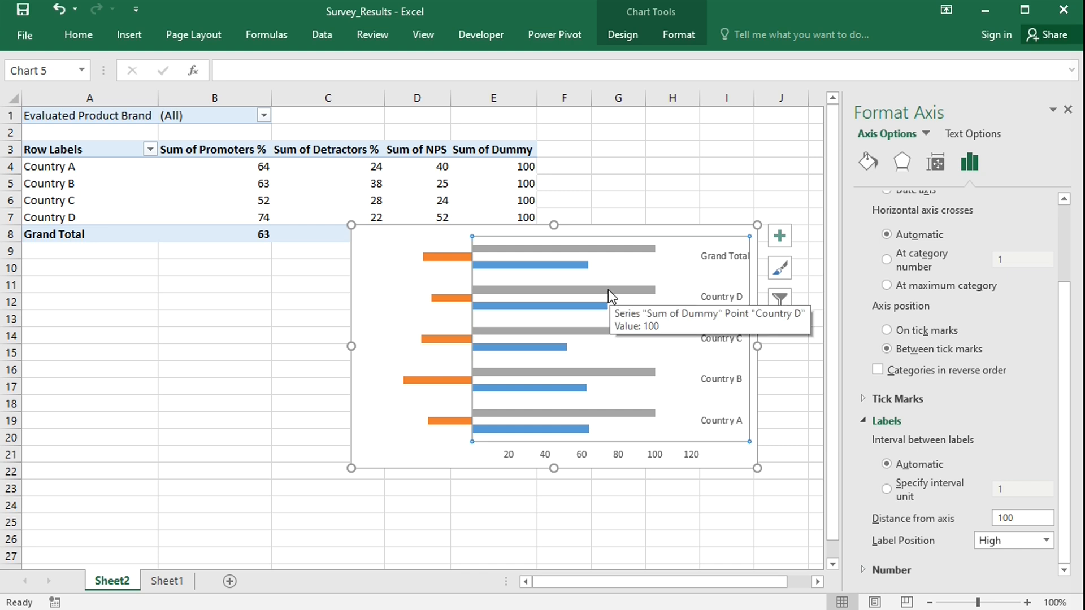
pyautogui.click(605, 290)
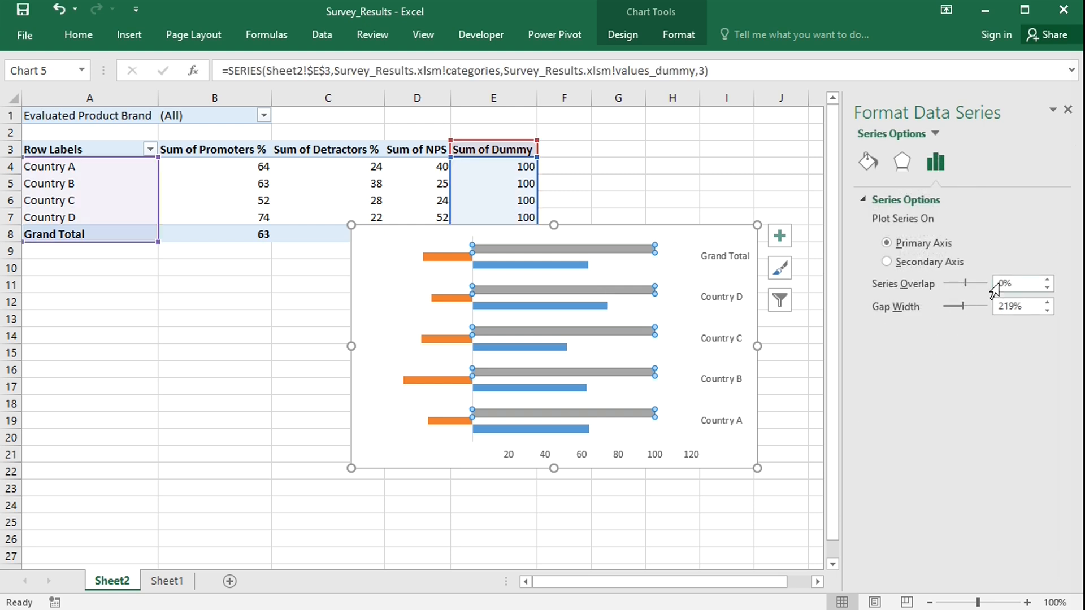
pyautogui.click(1004, 283)
pyautogui.press('BackSpace')
pyautogui.write('100')
pyautogui.press('Return')
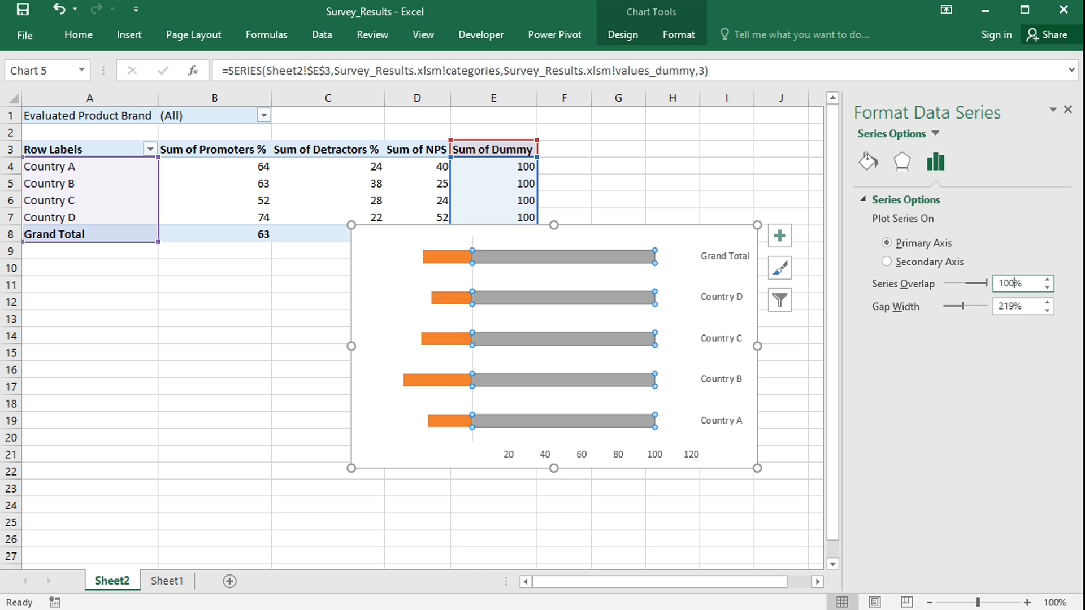
# Add data labels to the dummy series and set their position to Center.
pyautogui.click(782, 236)
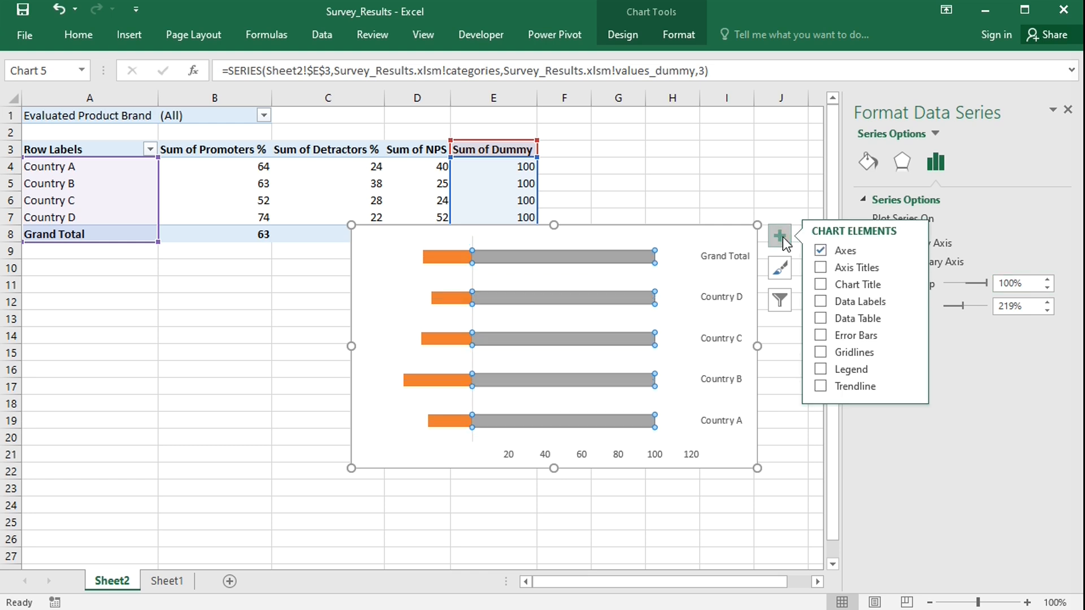
pyautogui.click(821, 301)
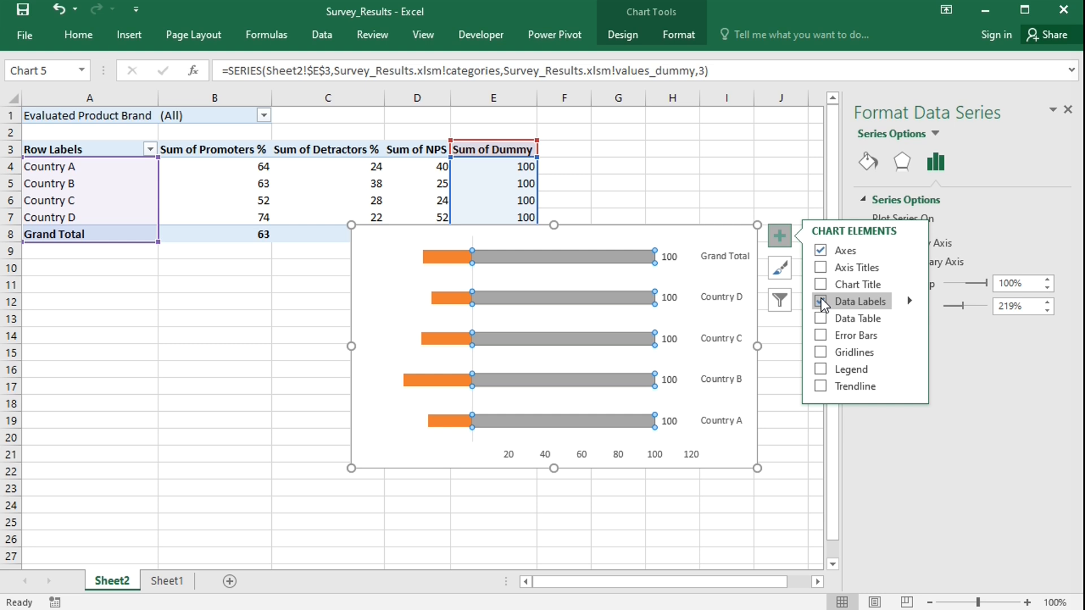
pyautogui.click(668, 300)
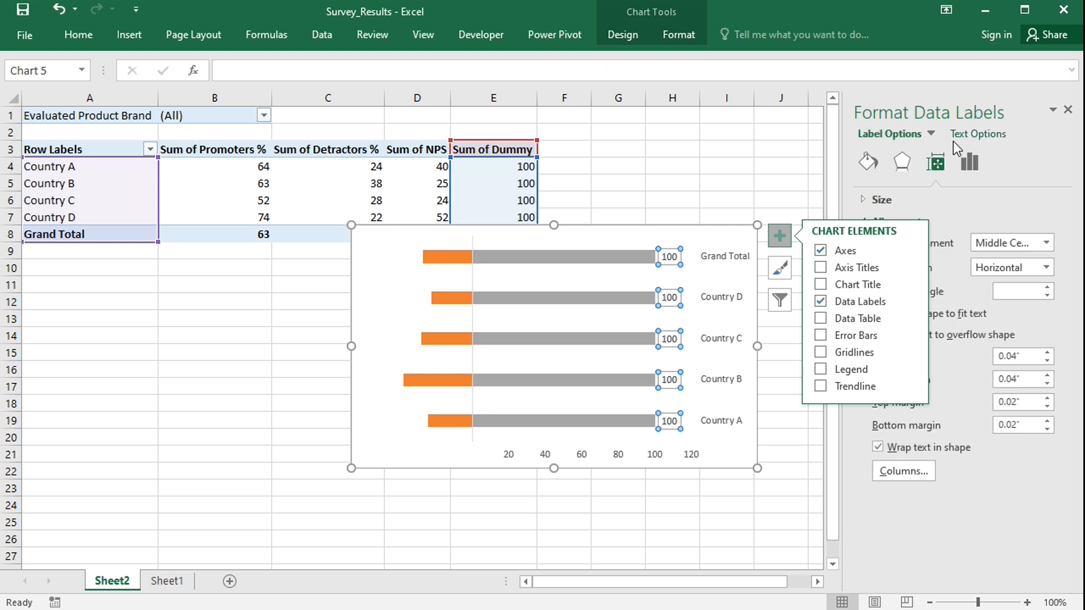
pyautogui.click(970, 162)
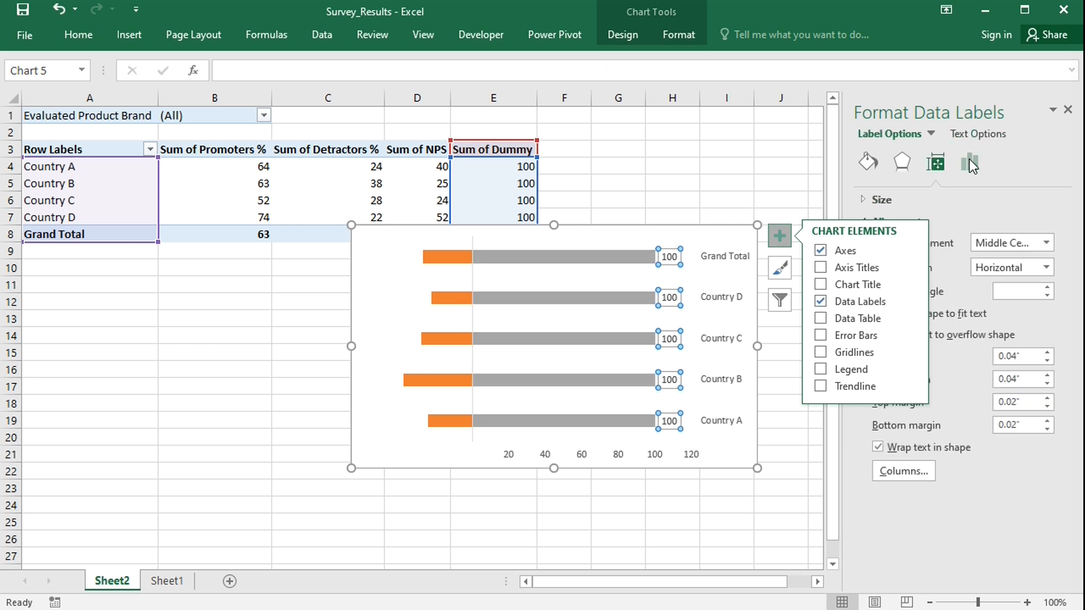
pyautogui.click(785, 234)
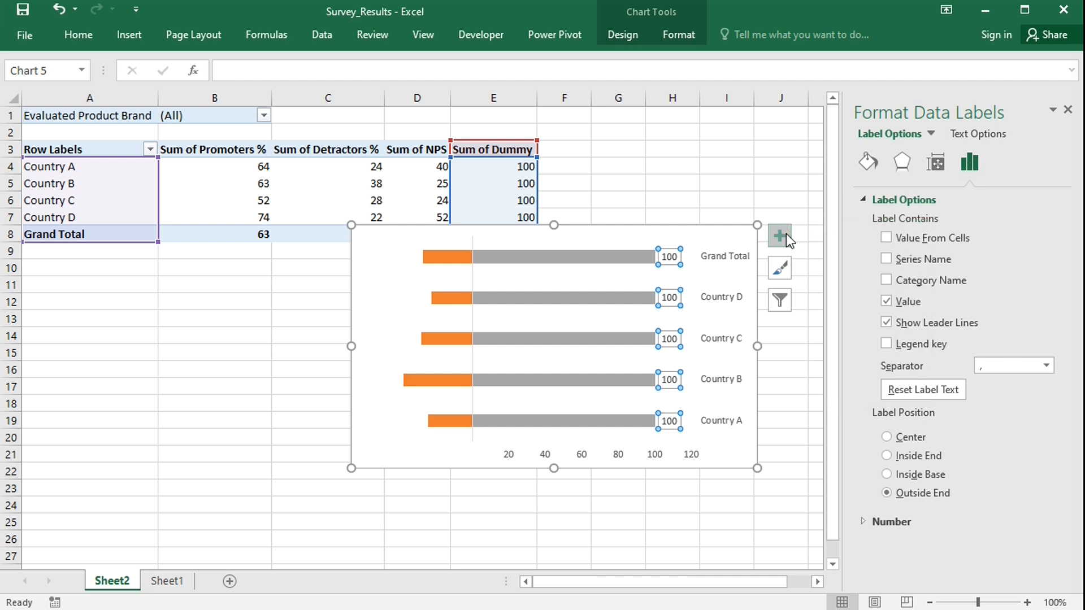
pyautogui.click(887, 438)
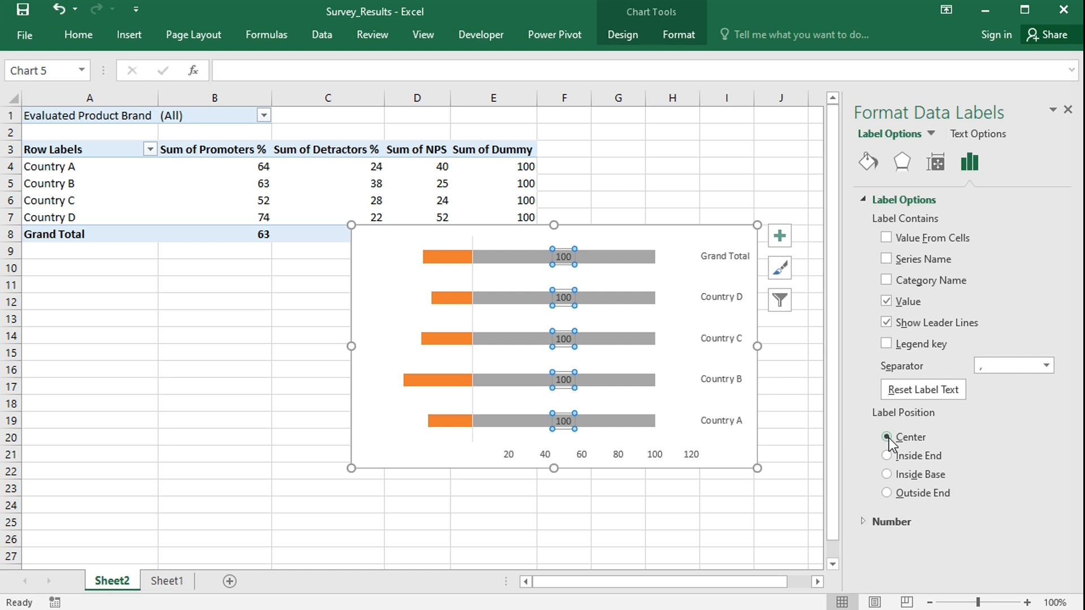
# Change the dummy series' data label shape to an oval callout.
pyautogui.rightClick(567, 307)
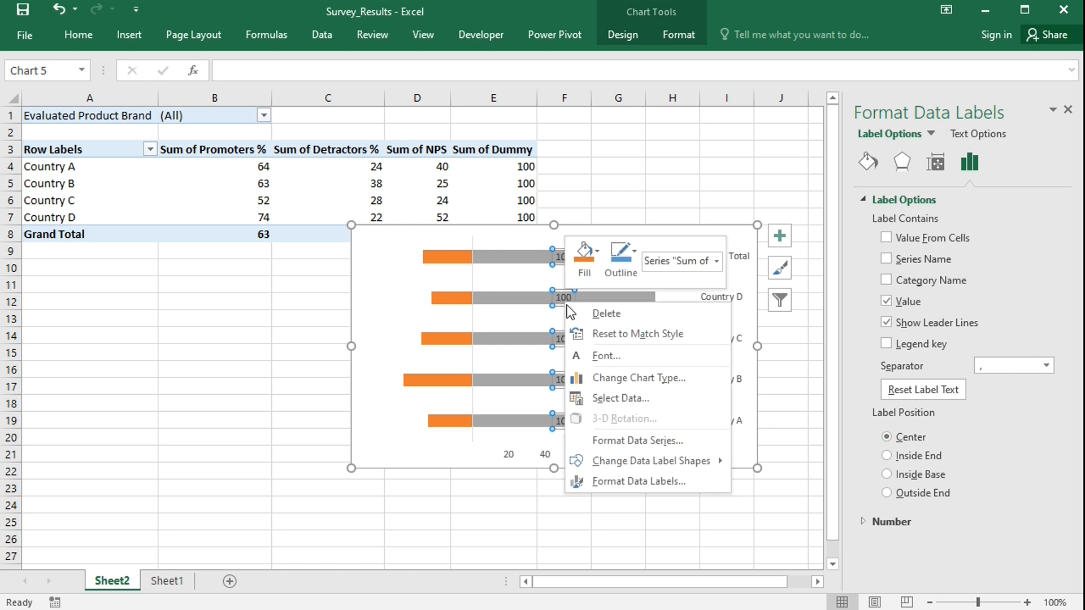
pyautogui.moveTo(670, 461)
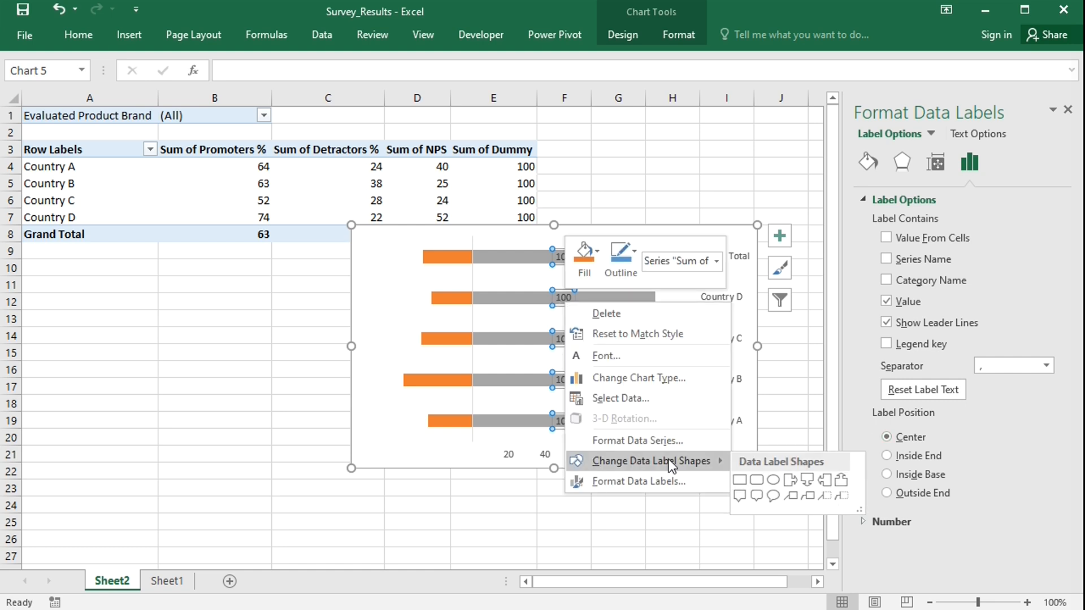
pyautogui.click(772, 479)
# Modify the PivotTable's Dummy calculated field so its formula becomes = 0.
pyautogui.click(407, 166)
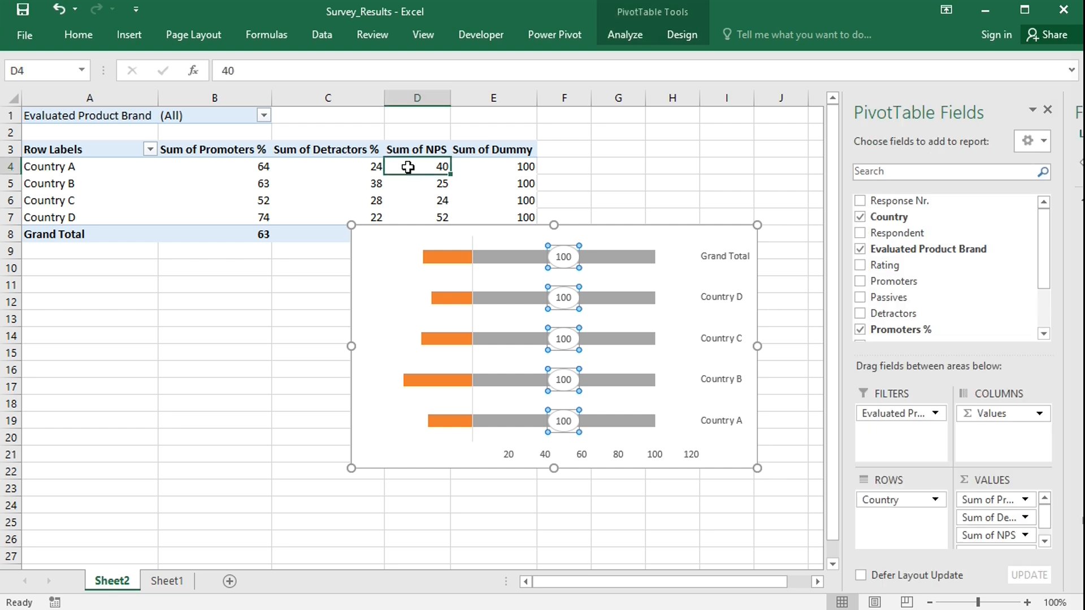
pyautogui.click(639, 33)
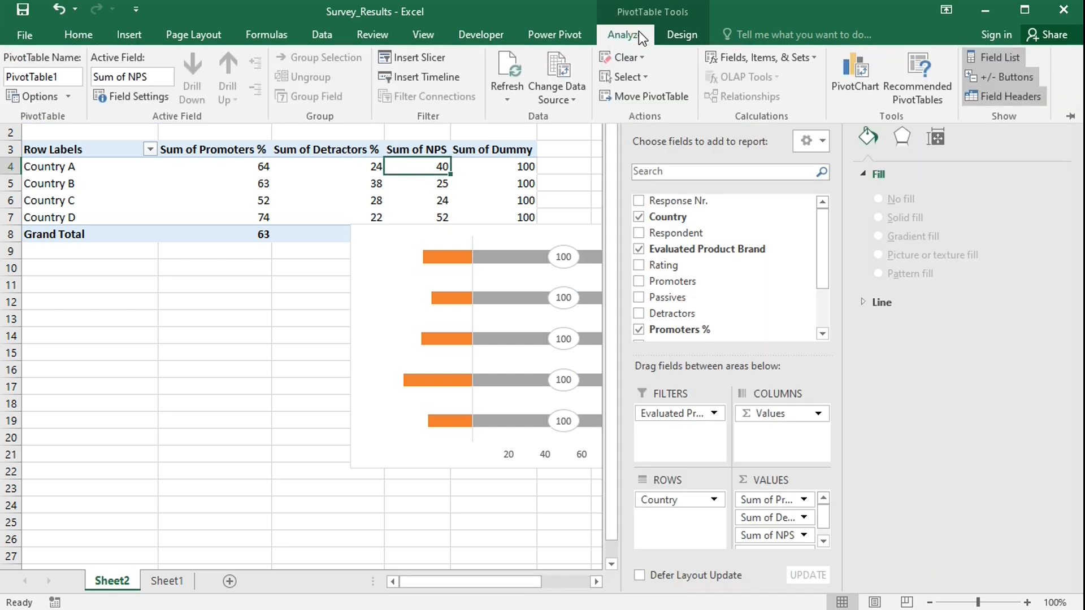
pyautogui.click(745, 55)
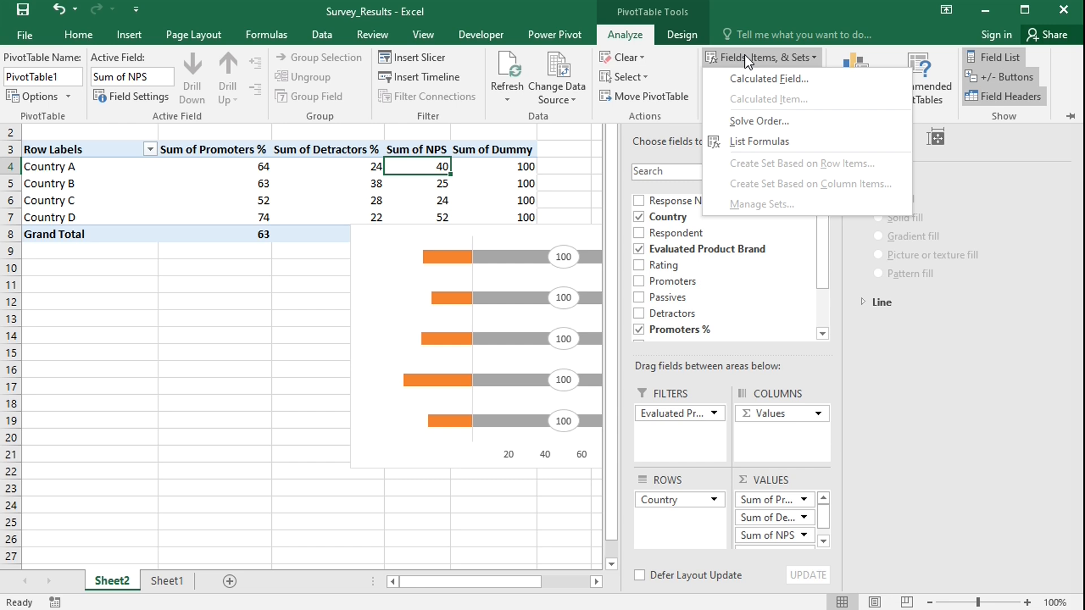
pyautogui.click(754, 79)
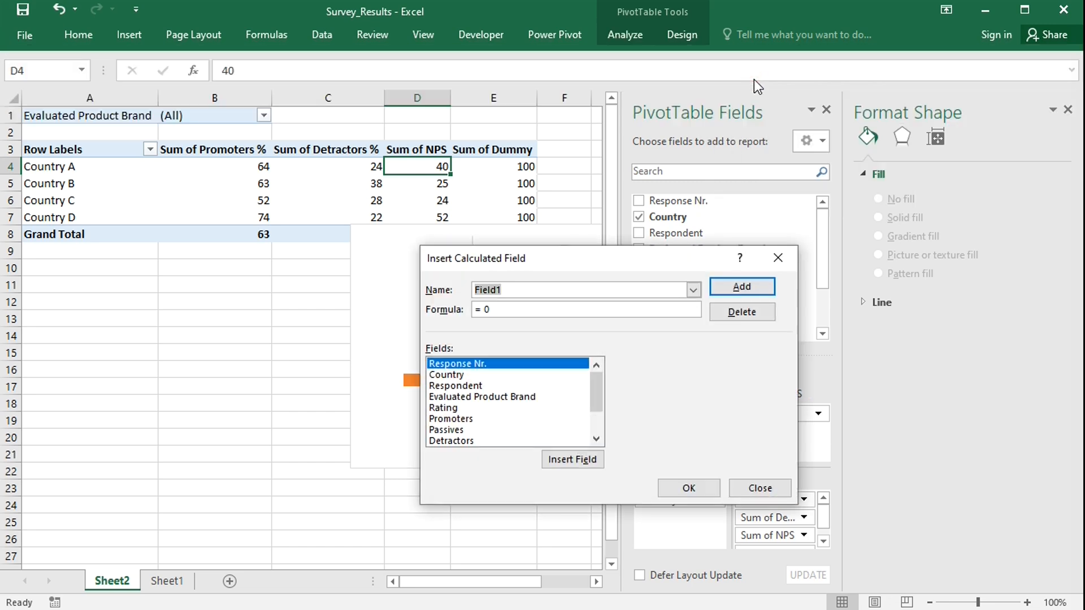
pyautogui.click(693, 290)
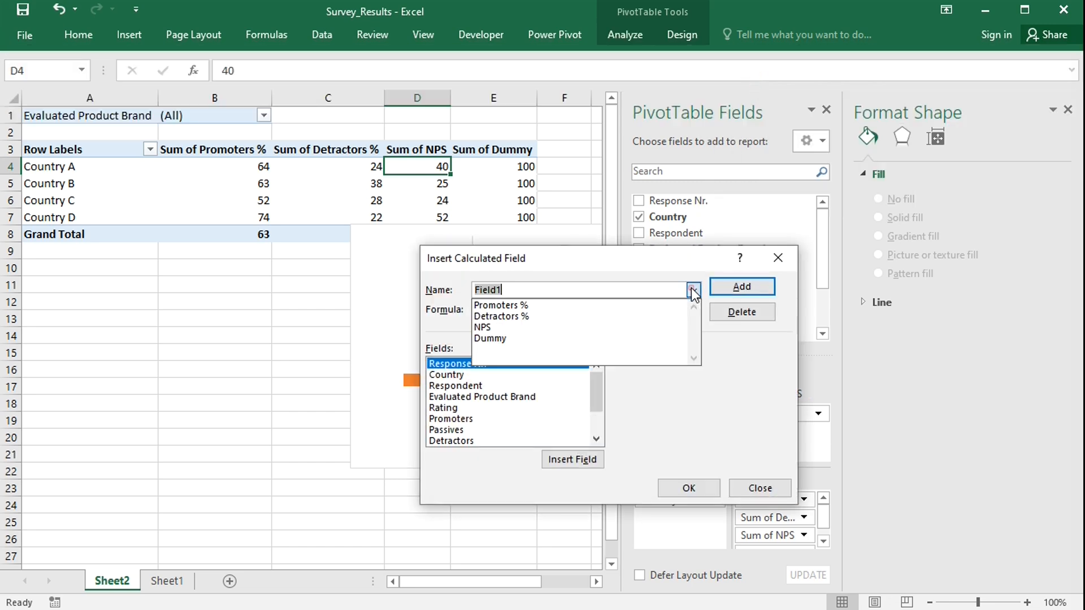
pyautogui.click(489, 338)
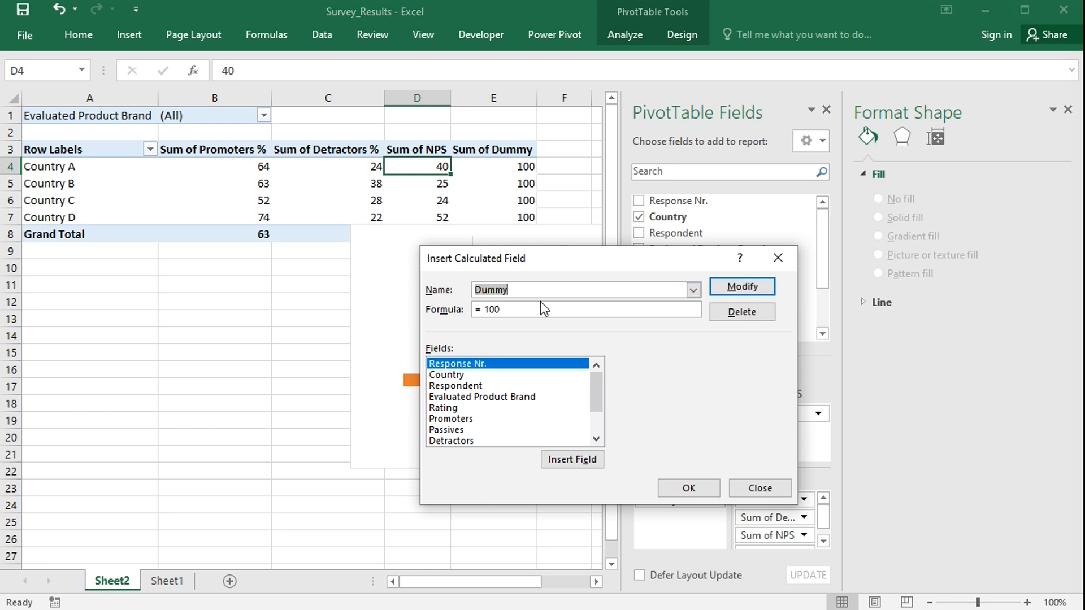
pyautogui.click(519, 308)
pyautogui.press('BackSpace')
pyautogui.press('BackSpace')
pyautogui.press('BackSpace')
pyautogui.write('0')
pyautogui.click(673, 486)
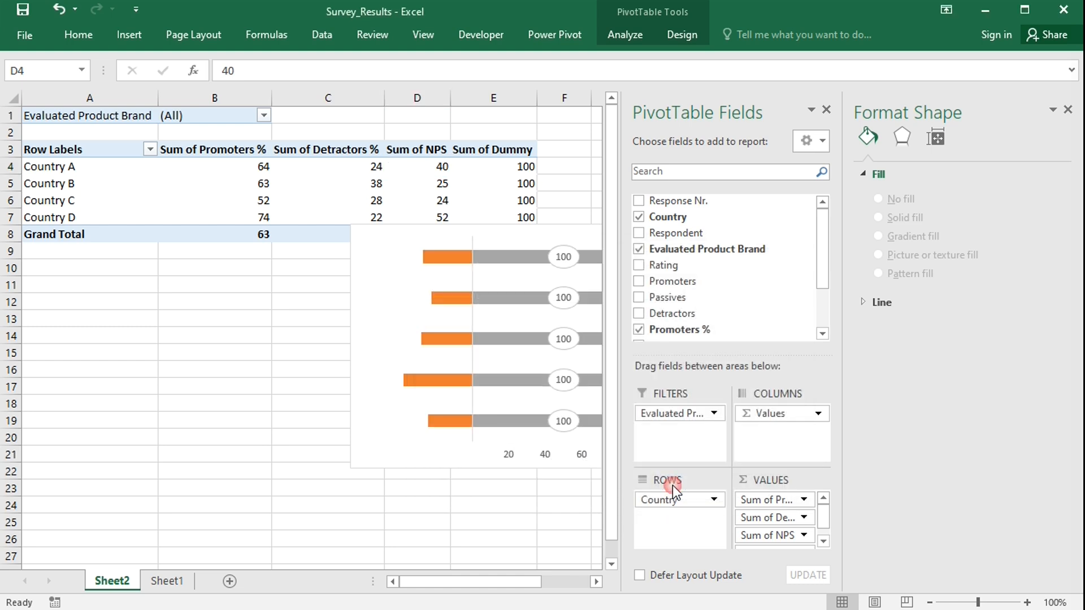
# Nudge the dummy series' data label slightly left onto the axis line and clone that position to all its labels.
pyautogui.click(827, 111)
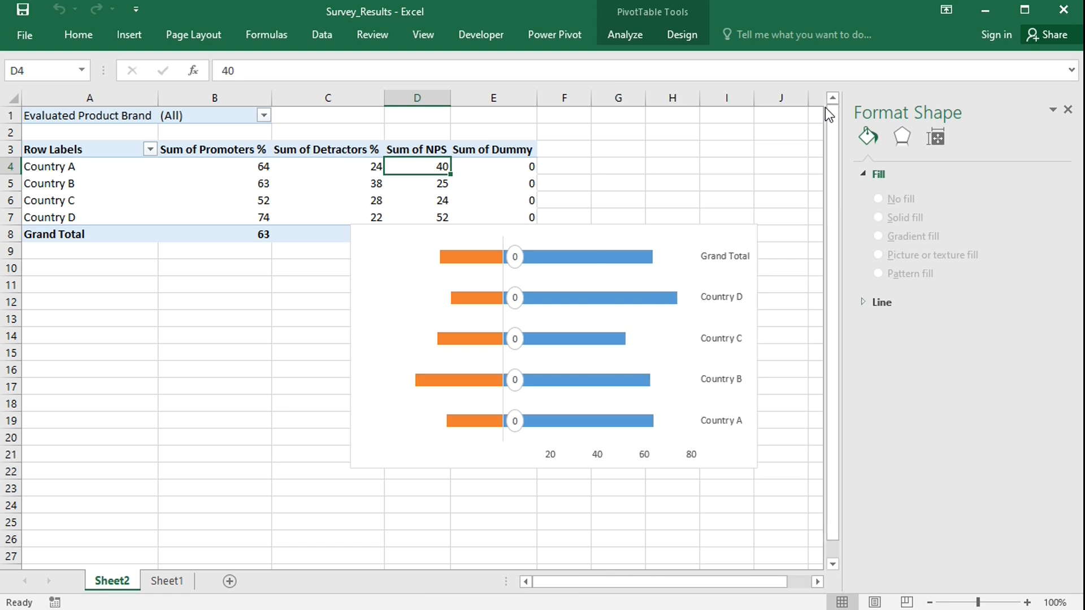
pyautogui.click(517, 264)
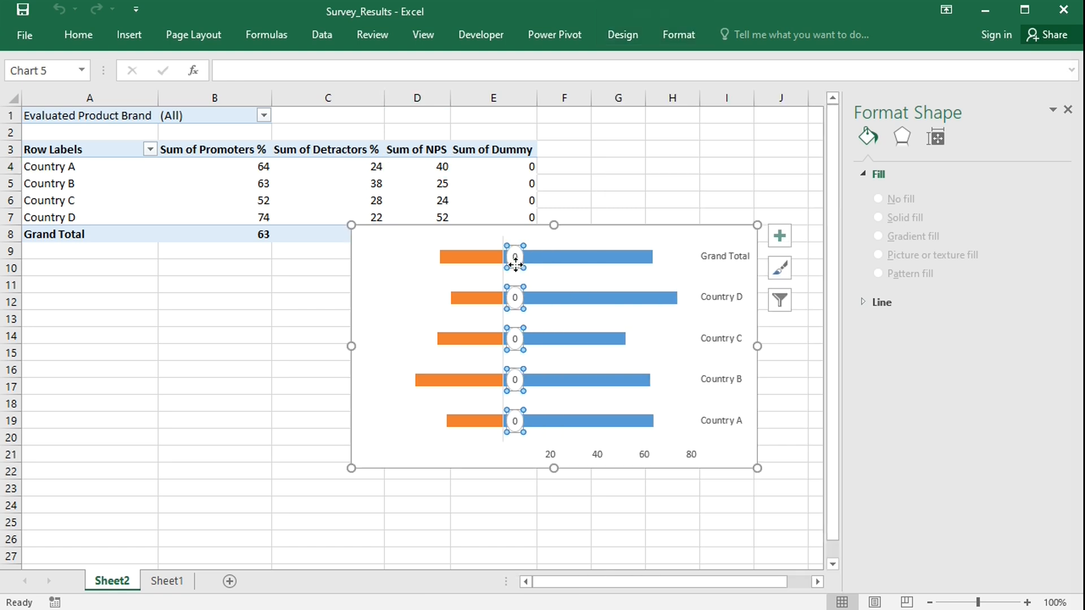
pyautogui.click(515, 263)
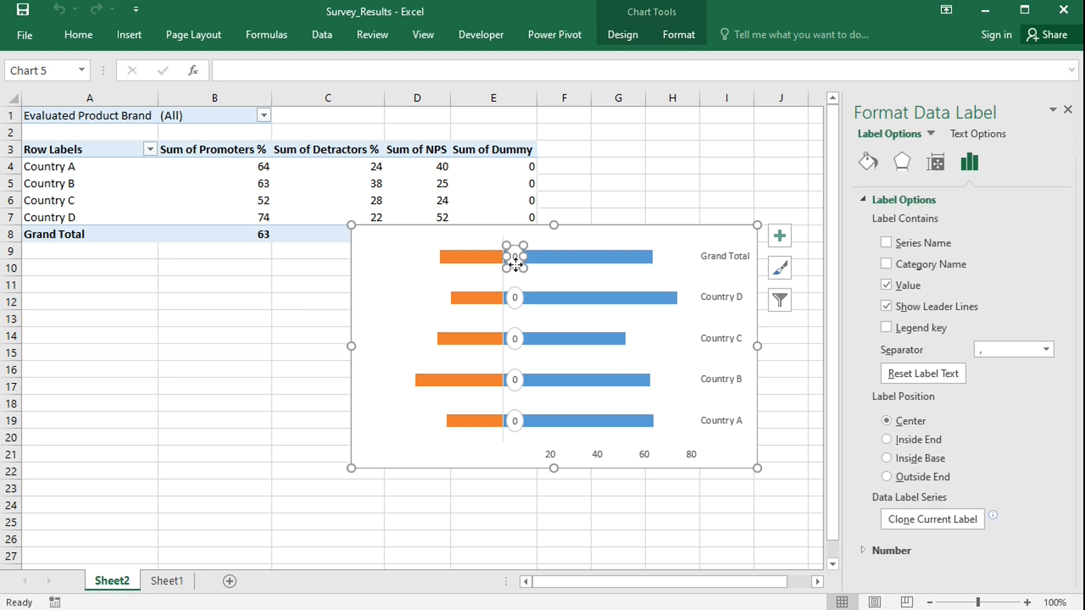
pyautogui.moveTo(505, 265); pyautogui.dragTo(493, 264)
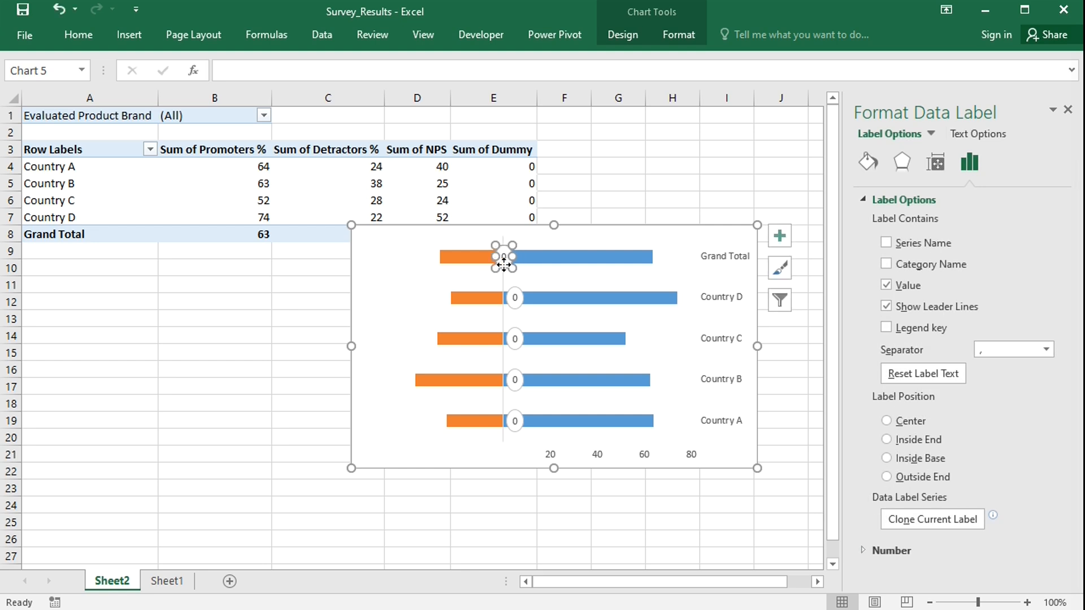
pyautogui.click(941, 524)
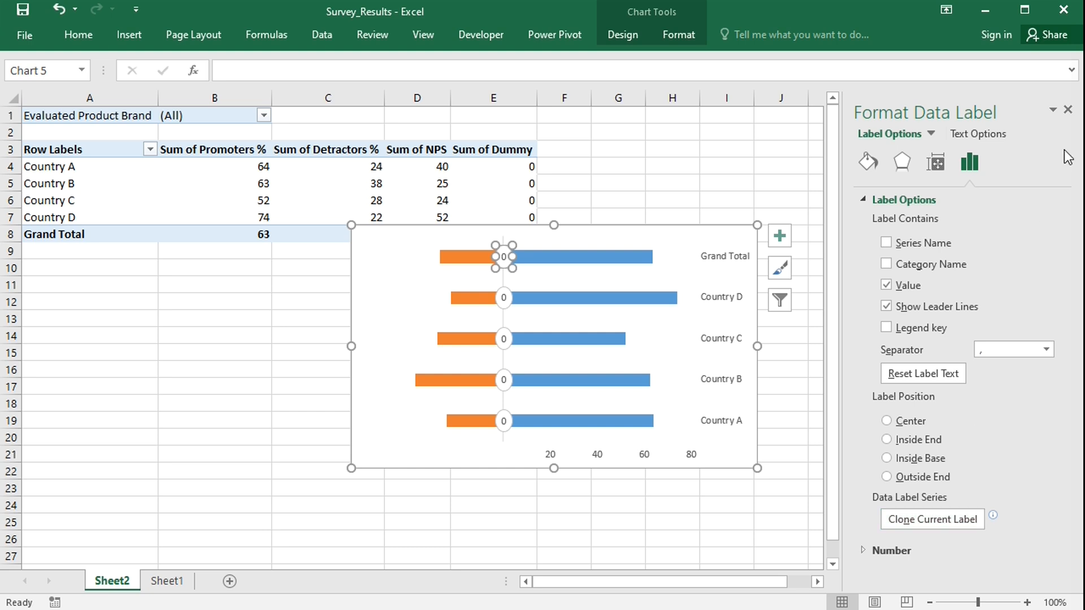
pyautogui.click(1068, 110)
pyautogui.click(954, 314)
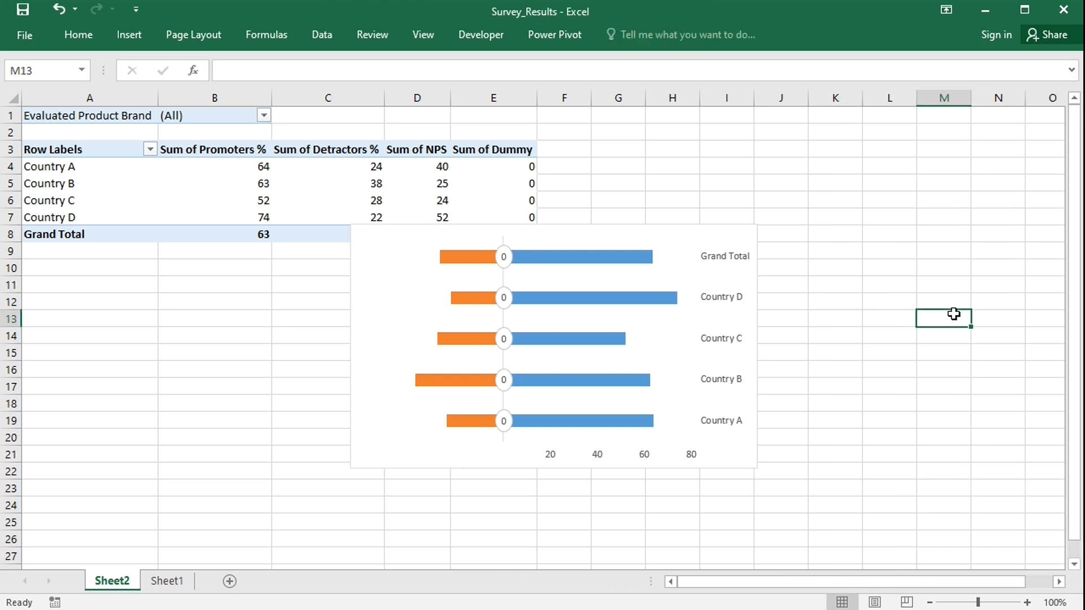
# Make the dummy series' labels show values from cells in the range =Sheet2!labels, with their own value turned off.
pyautogui.click(505, 264)
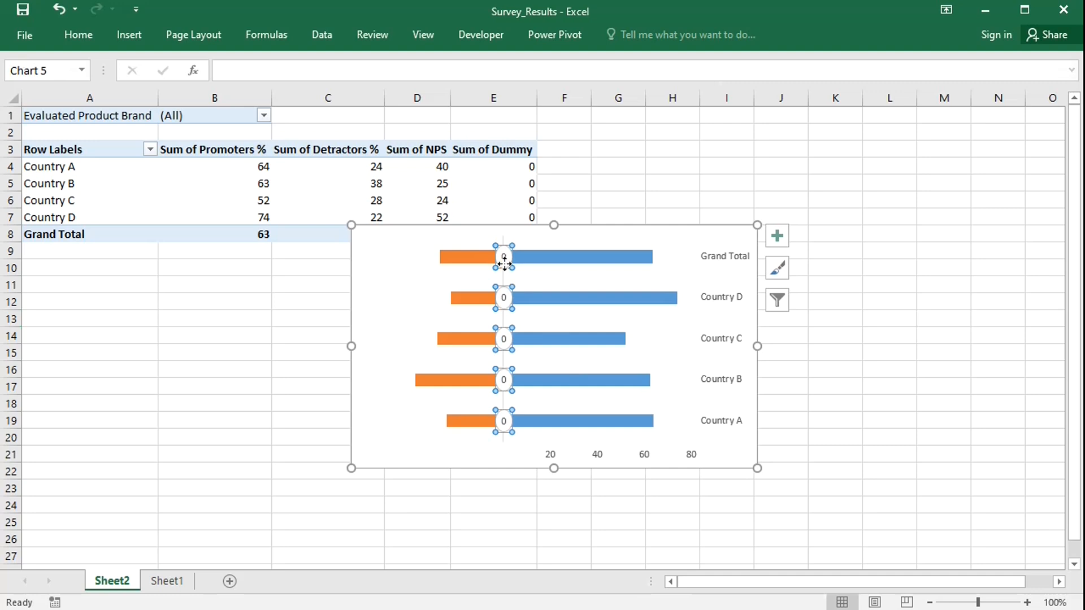
pyautogui.doubleClick(504, 264)
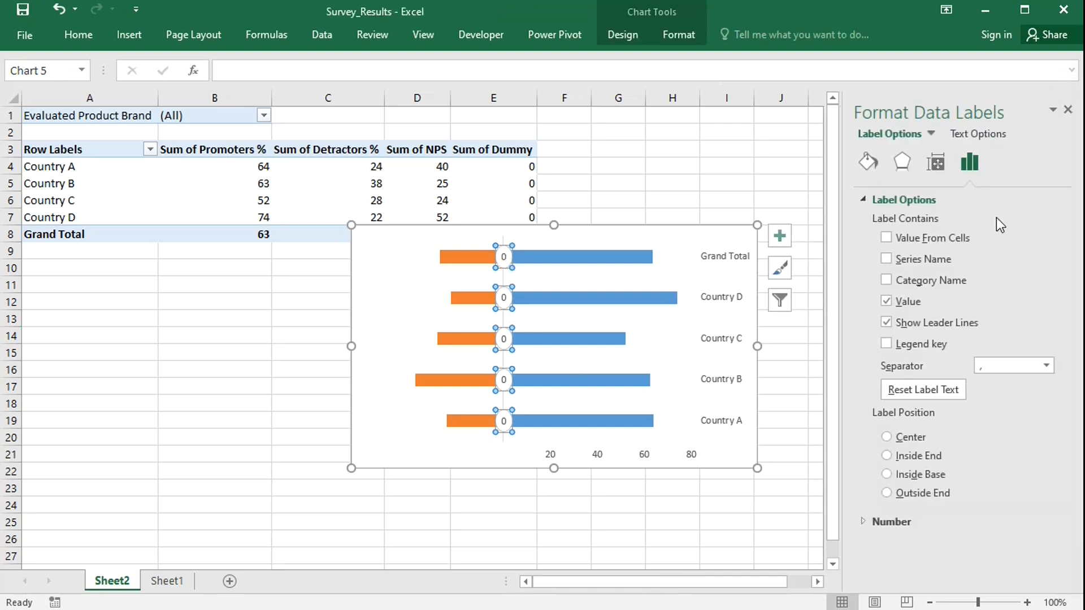
pyautogui.click(887, 239)
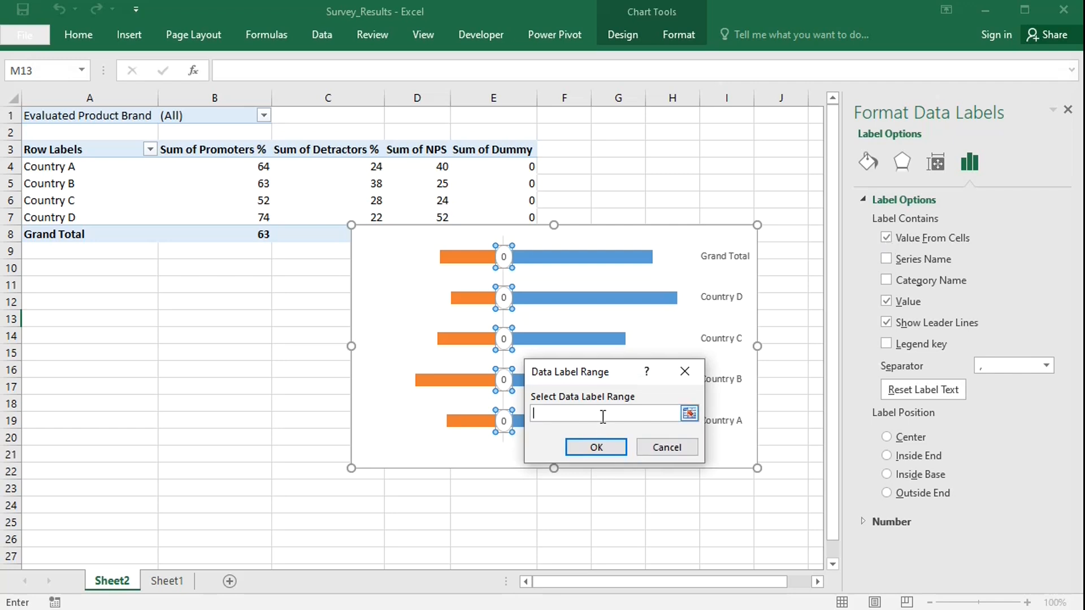
pyautogui.write('=Sheet2!labels')
pyautogui.click(597, 447)
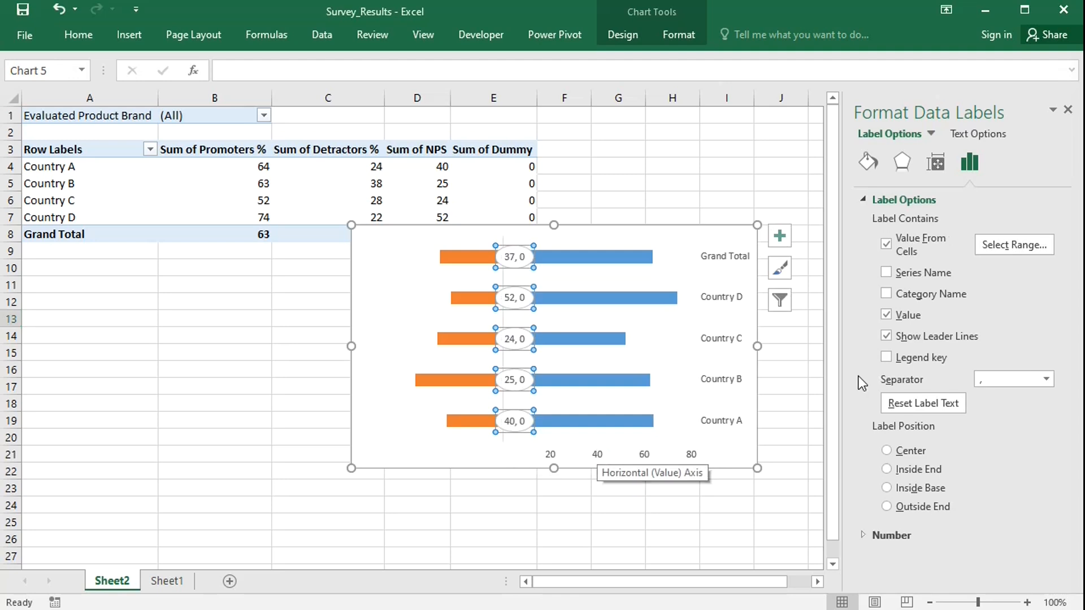
pyautogui.click(886, 314)
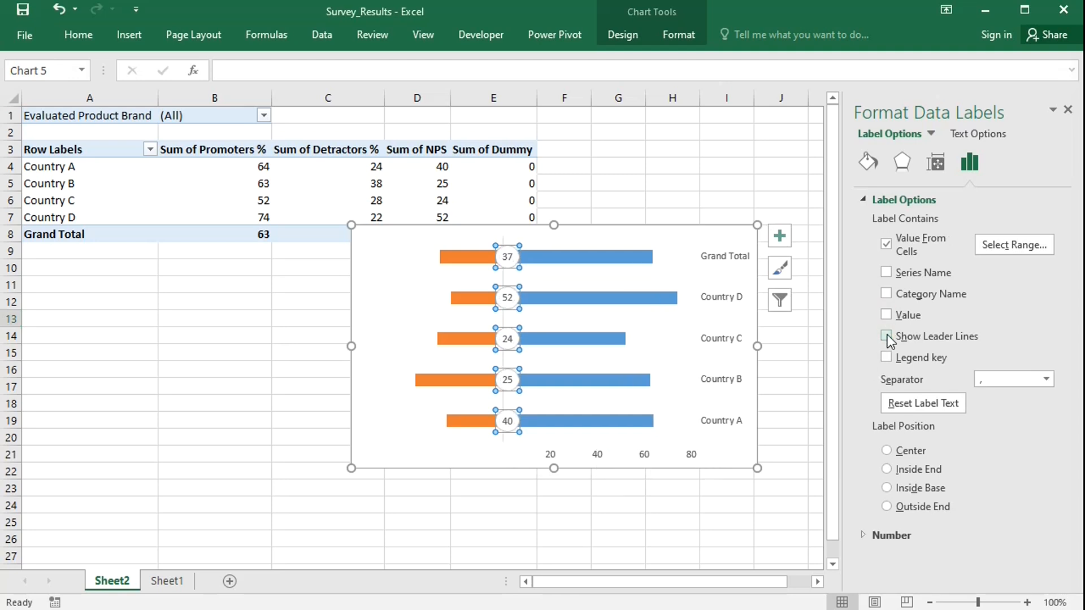
pyautogui.click(1068, 111)
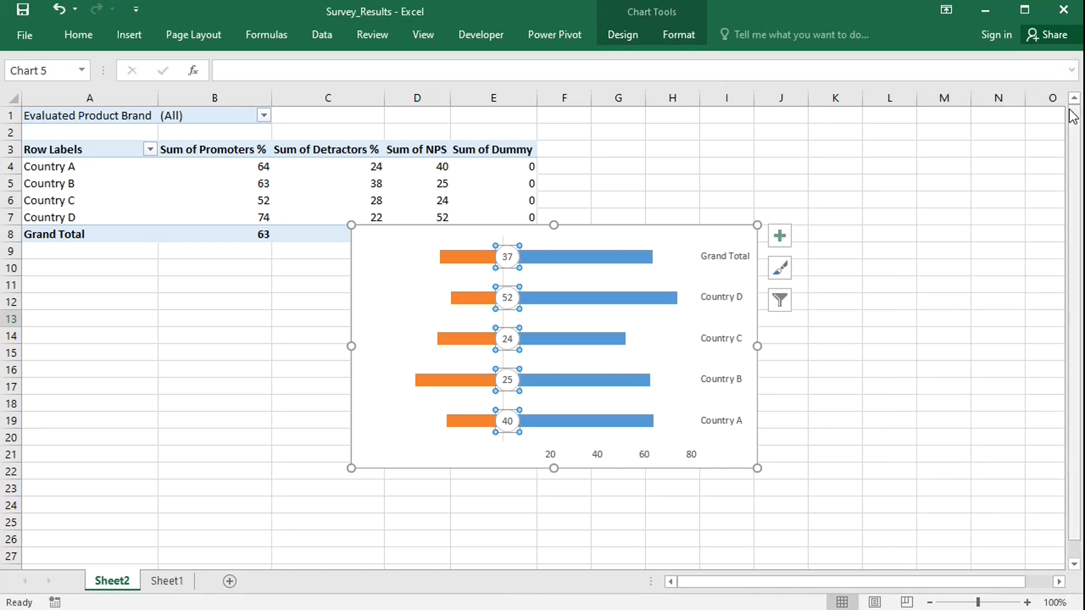
# Fill the promoters series bars with green.
pyautogui.click(624, 258)
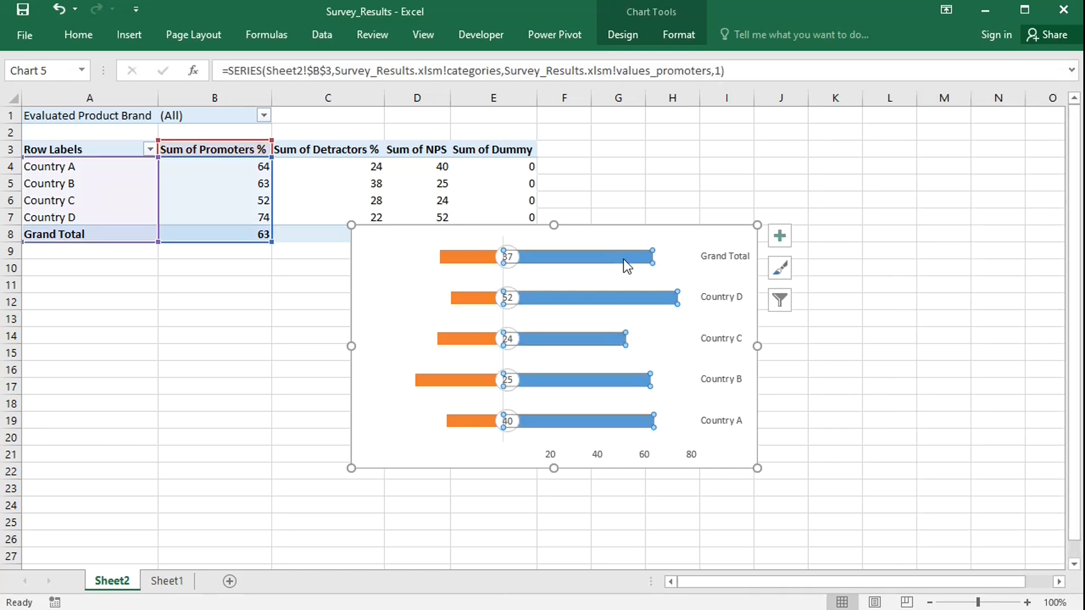
pyautogui.rightClick(623, 259)
pyautogui.click(649, 216)
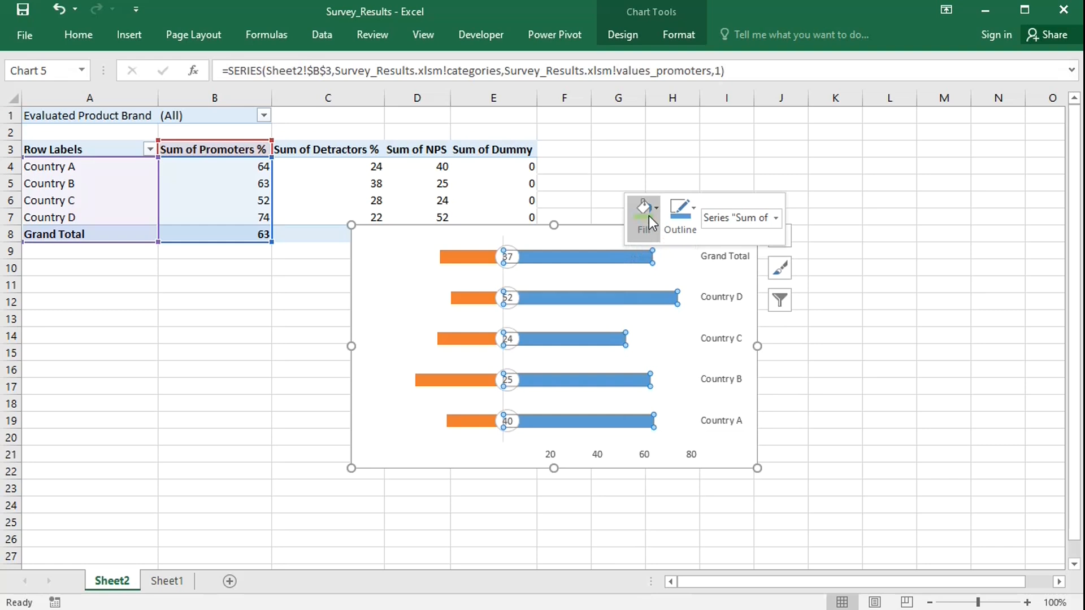
pyautogui.click(764, 329)
# Fill the detractors series bars with light orange.
pyautogui.click(471, 258)
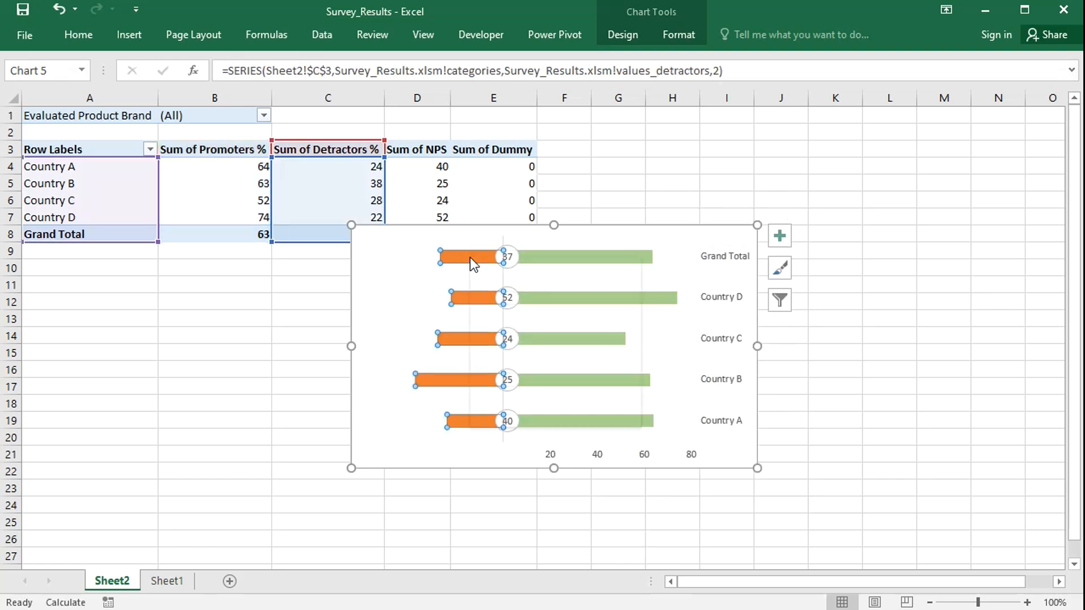
pyautogui.rightClick(471, 258)
pyautogui.click(500, 220)
pyautogui.click(554, 327)
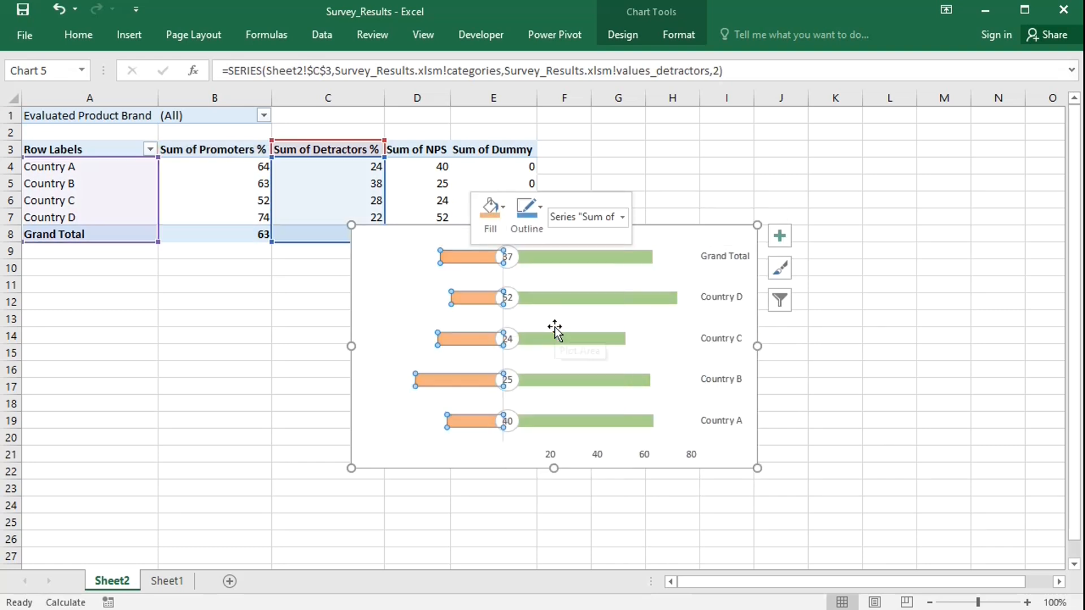
# Add data labels to the detractors series.
pyautogui.click(782, 240)
pyautogui.click(821, 301)
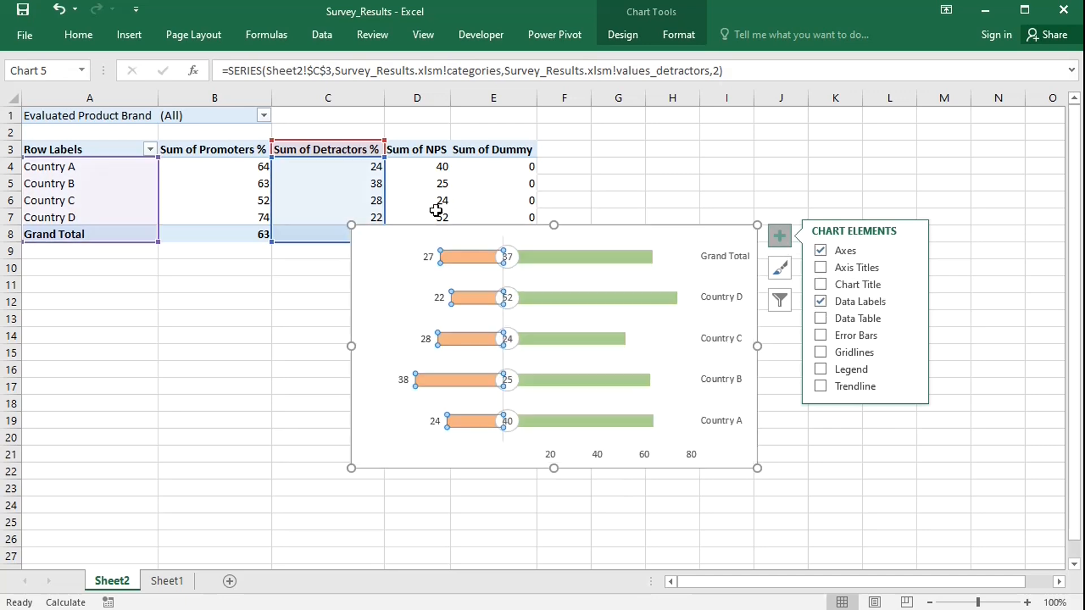
pyautogui.click(428, 257)
pyautogui.click(85, 40)
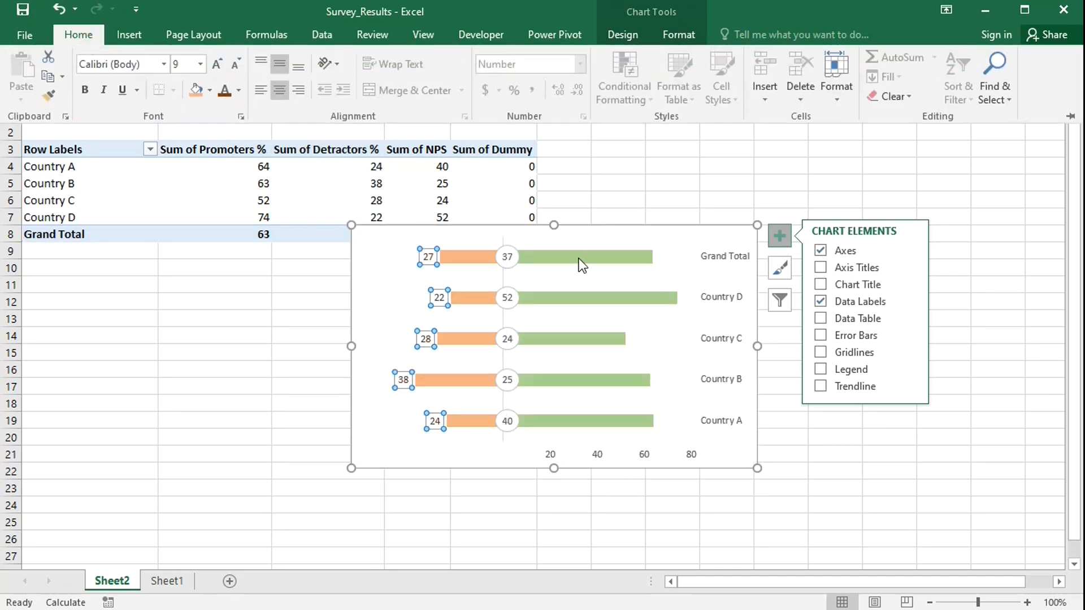
# Add data labels to the promoters series and set their font color to dark green.
pyautogui.click(622, 257)
pyautogui.click(621, 257)
pyautogui.click(820, 301)
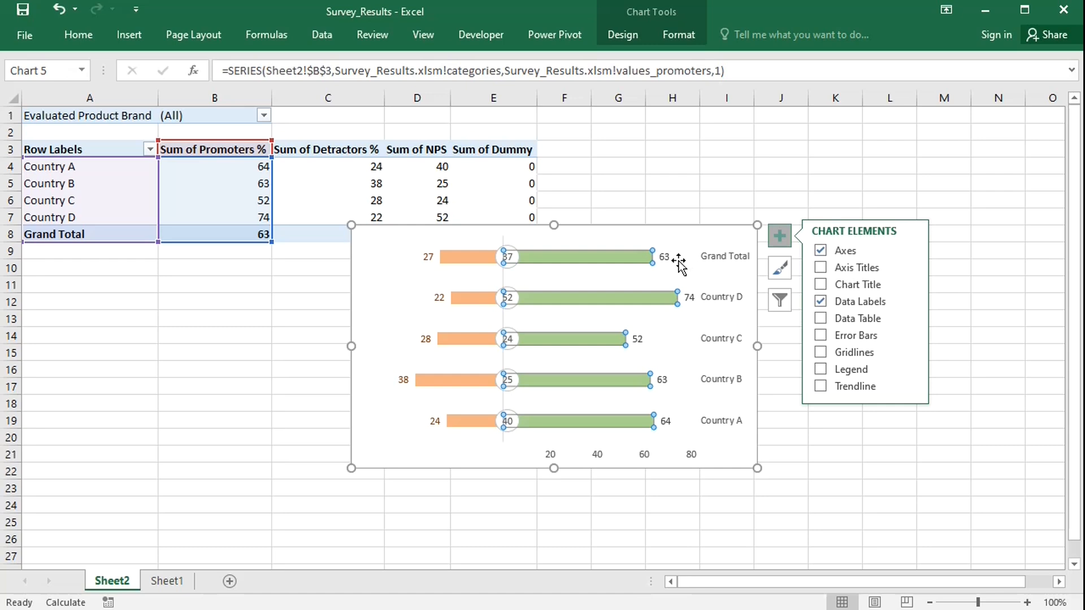
pyautogui.click(78, 35)
pyautogui.click(238, 91)
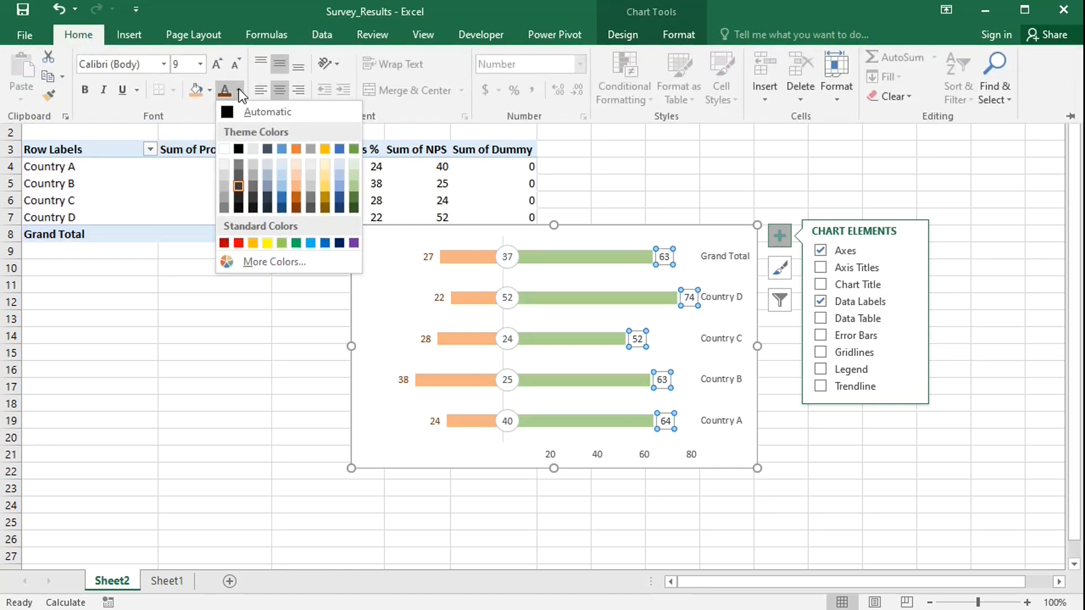
pyautogui.click(354, 208)
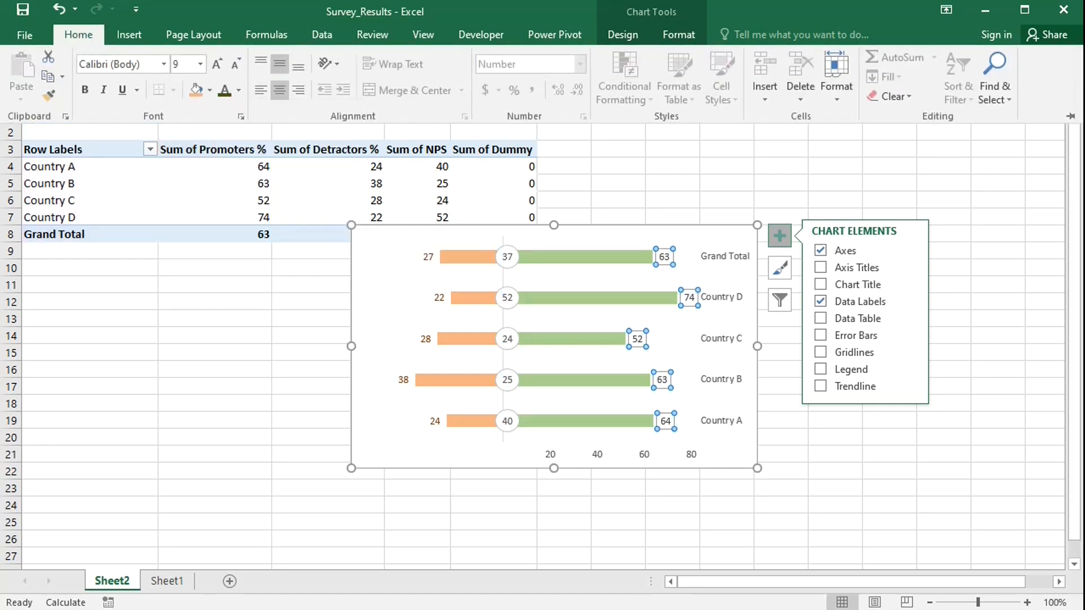
# Add a chart title to the chart.
pyautogui.click(634, 502)
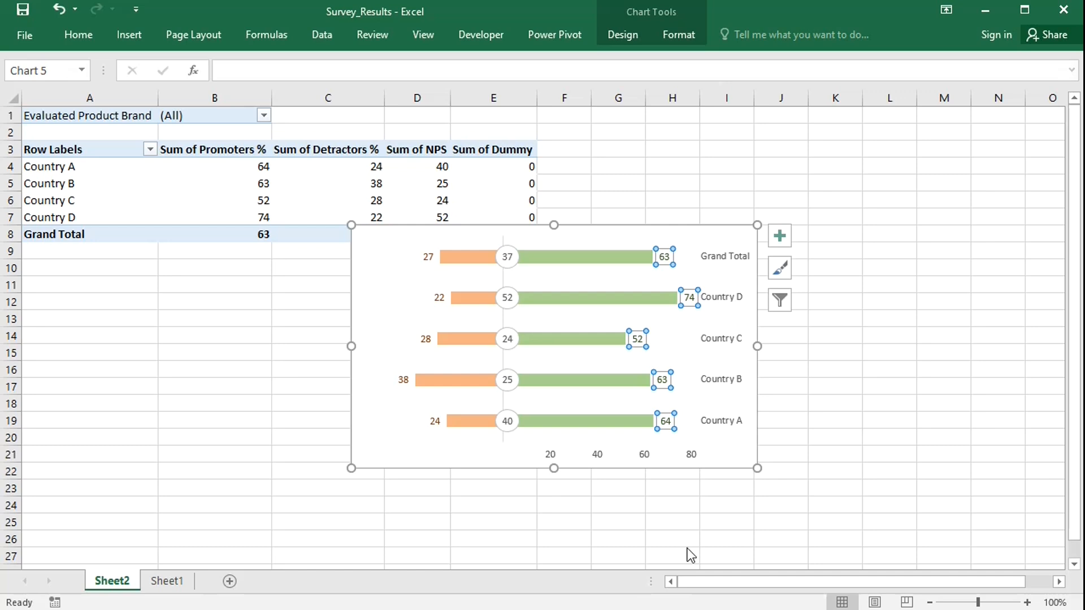
pyautogui.click(787, 238)
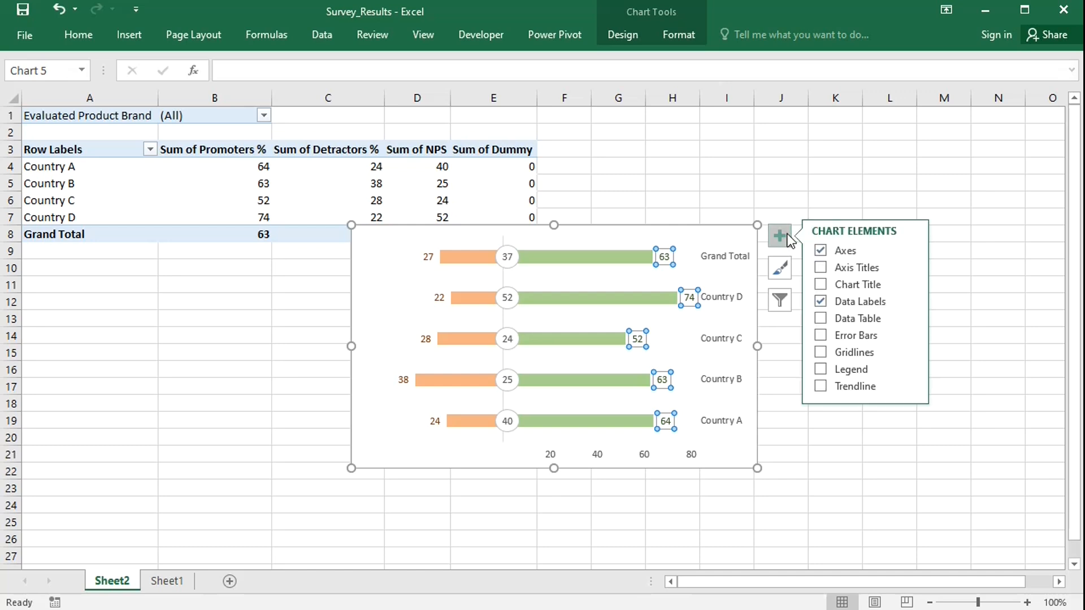
pyautogui.click(821, 284)
# Insert the ® registered sign symbol into cell H1.
pyautogui.click(674, 117)
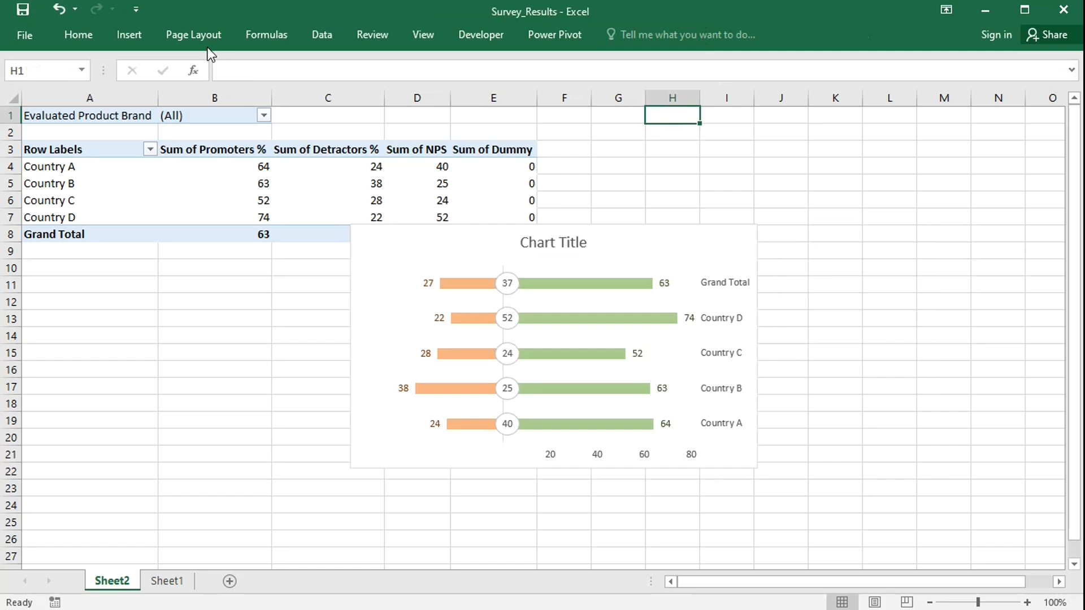
pyautogui.click(128, 35)
pyautogui.click(984, 80)
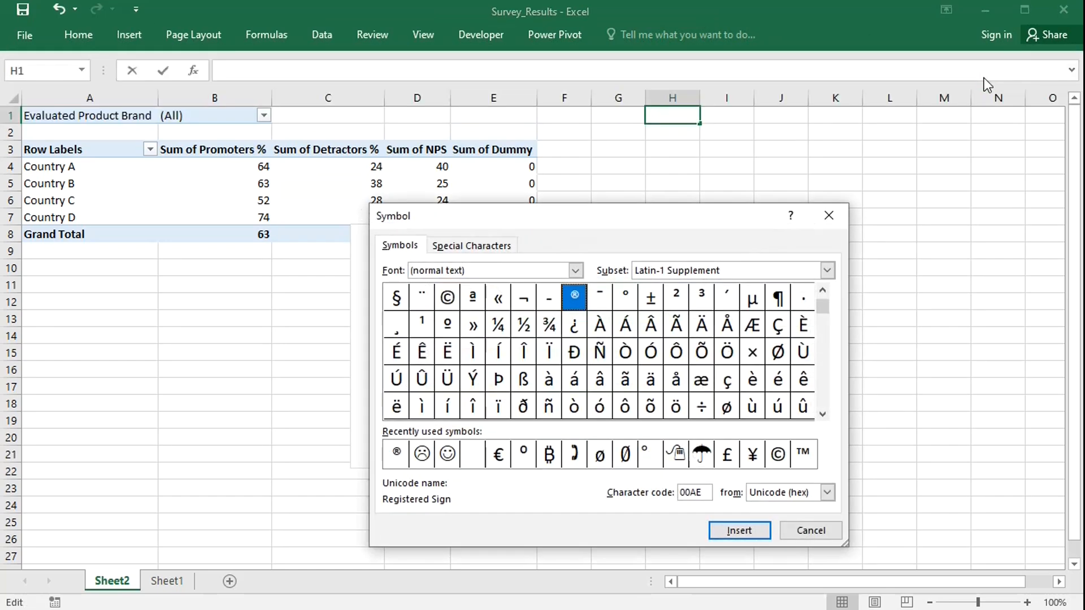
pyautogui.click(738, 530)
pyautogui.click(811, 530)
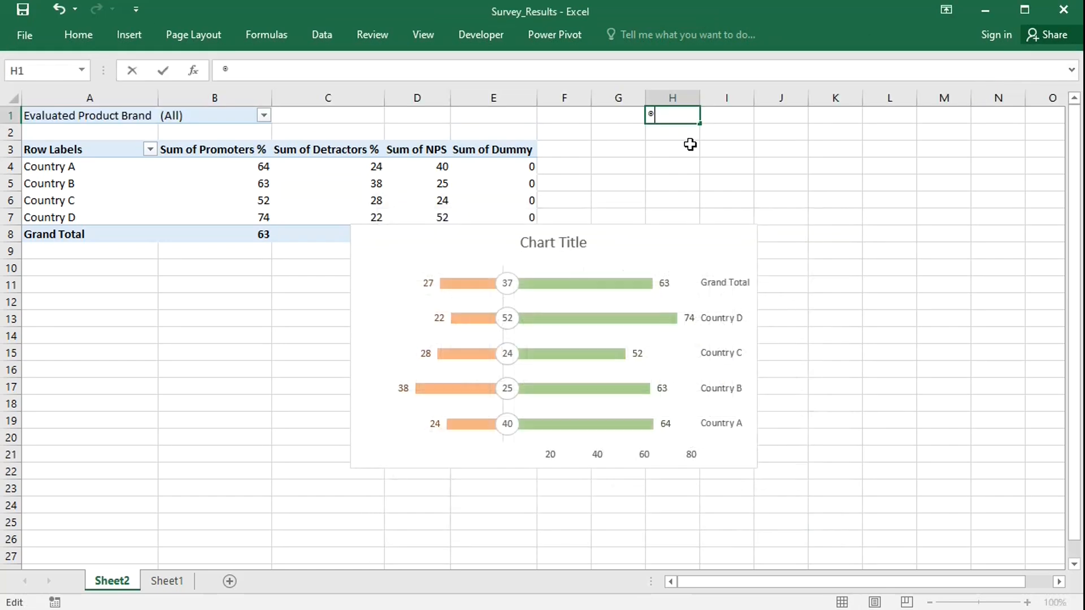
# Enter in H1 the formula ="Net Promoter Score® "&B1 joining the title text with the brand filter cell.
pyautogui.click(649, 116)
pyautogui.write('=')
pyautogui.write('"Net Promo')
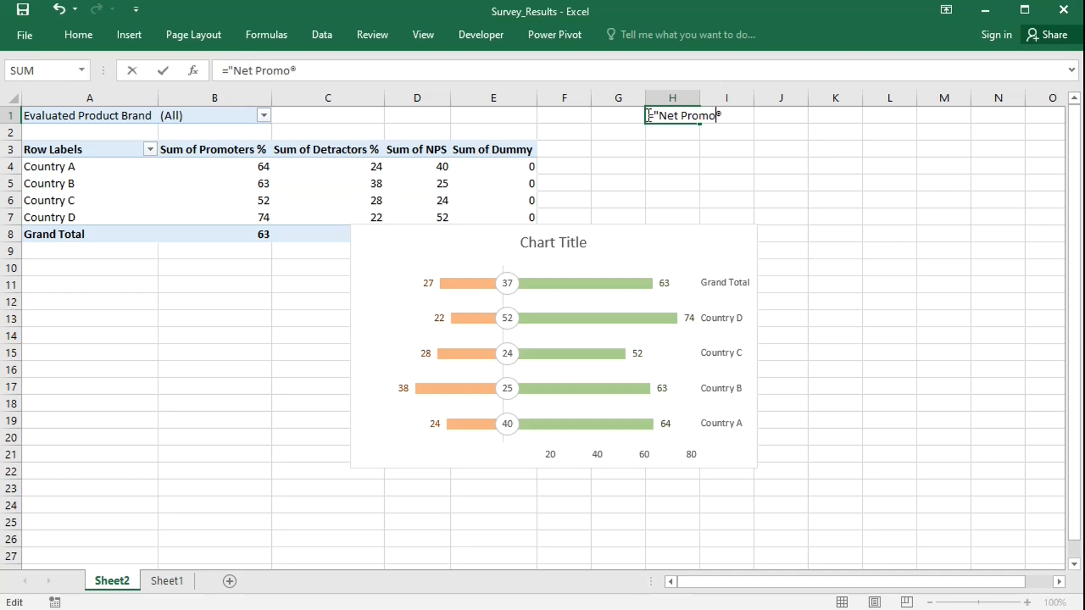
pyautogui.write('ter Score')
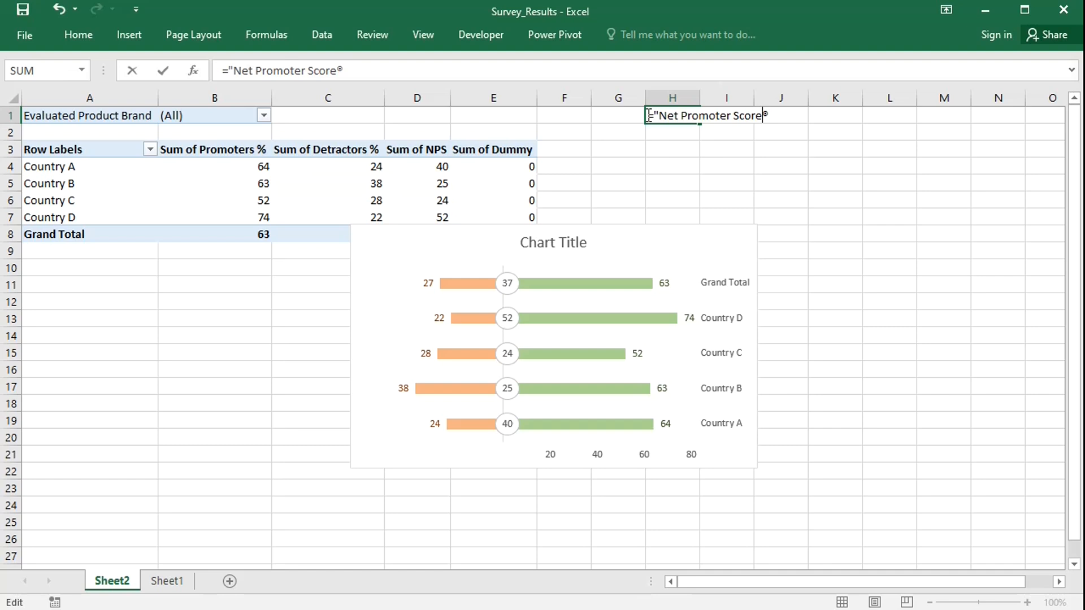
pyautogui.press('Right')
pyautogui.write('"&')
pyautogui.click(208, 118)
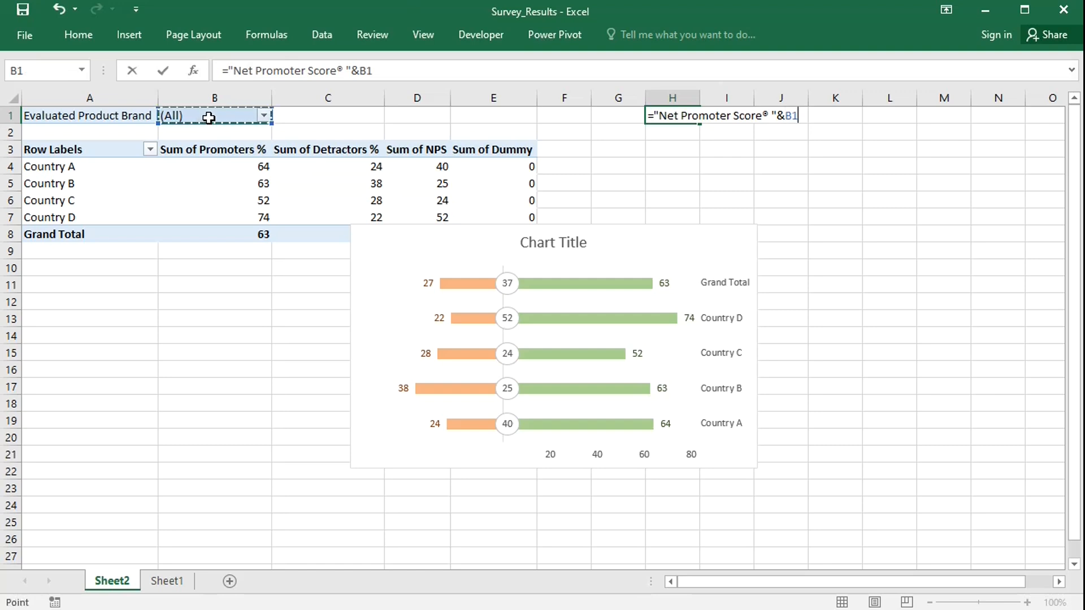
pyautogui.press('Return')
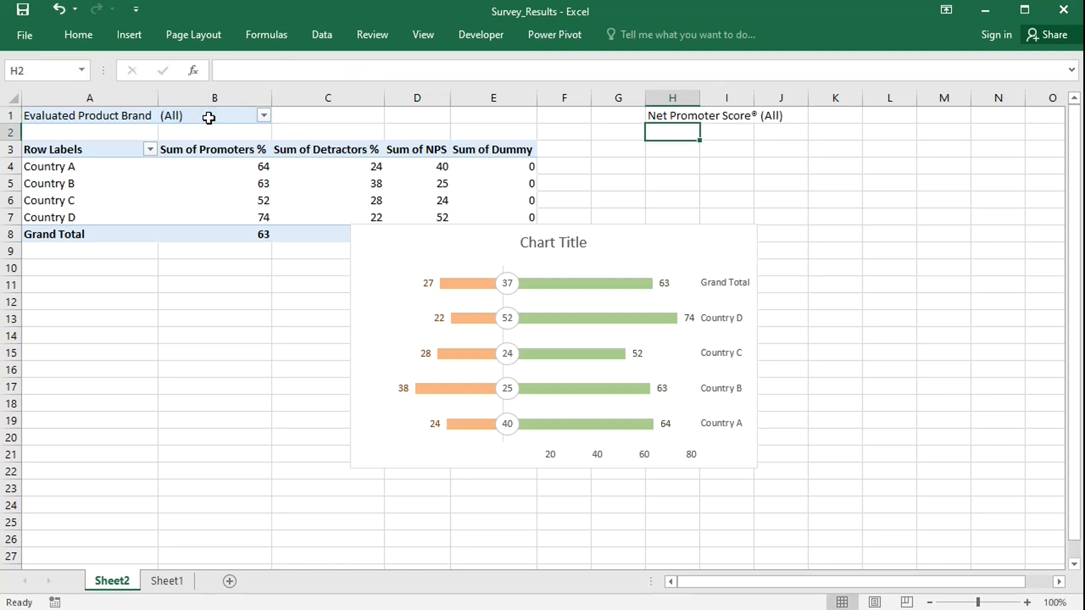
# Link the chart title to cell =Sheet2!$H$1.
pyautogui.click(541, 241)
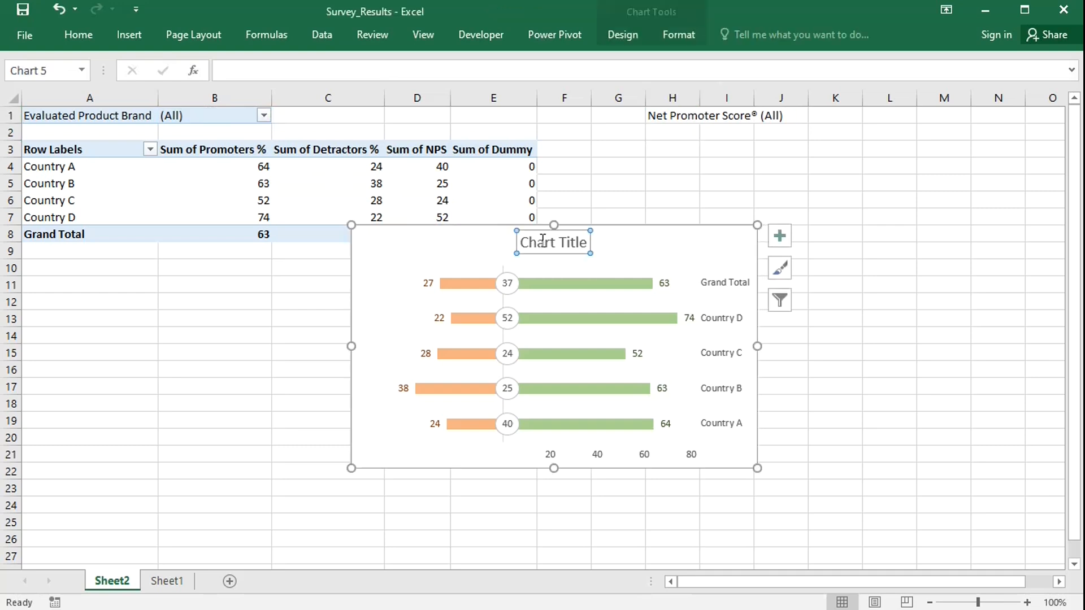
pyautogui.click(497, 72)
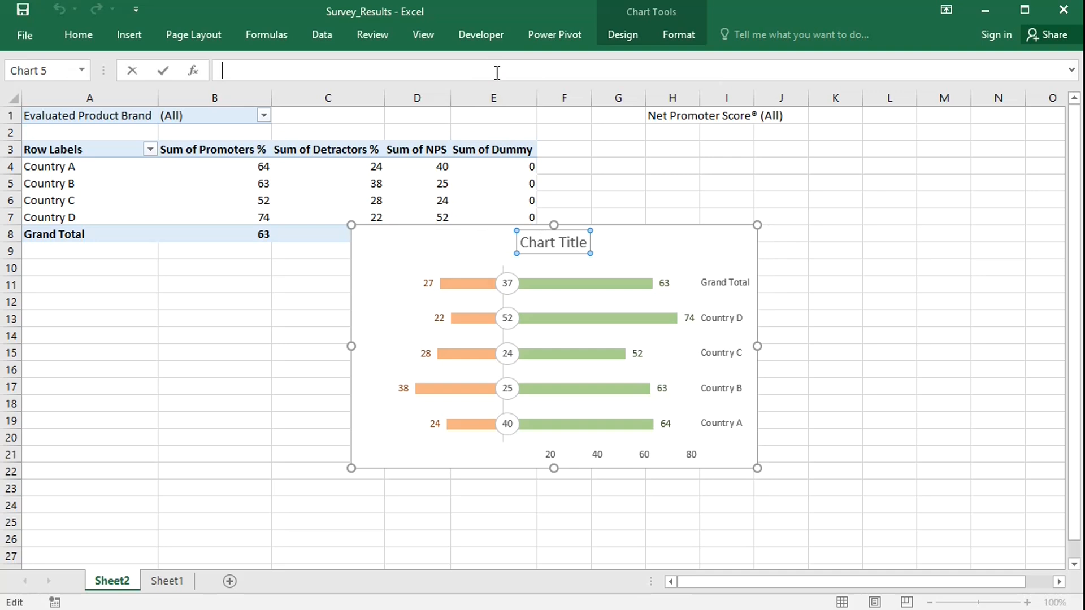
pyautogui.write('=')
pyautogui.click(673, 115)
pyautogui.press('Return')
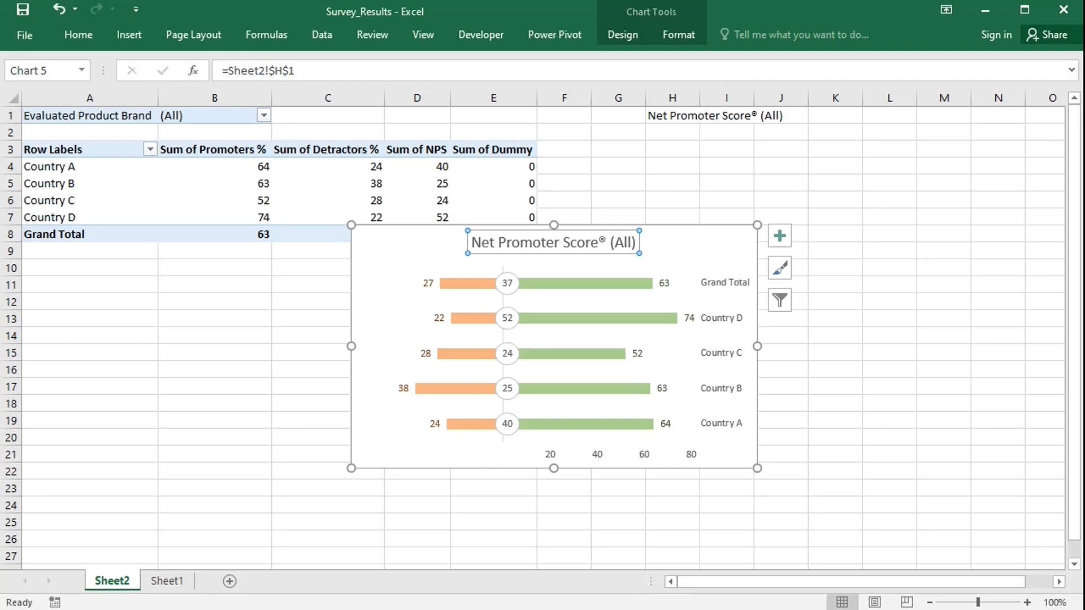
# Set the horizontal axis's custom number format code to [green]0"%".
pyautogui.doubleClick(600, 459)
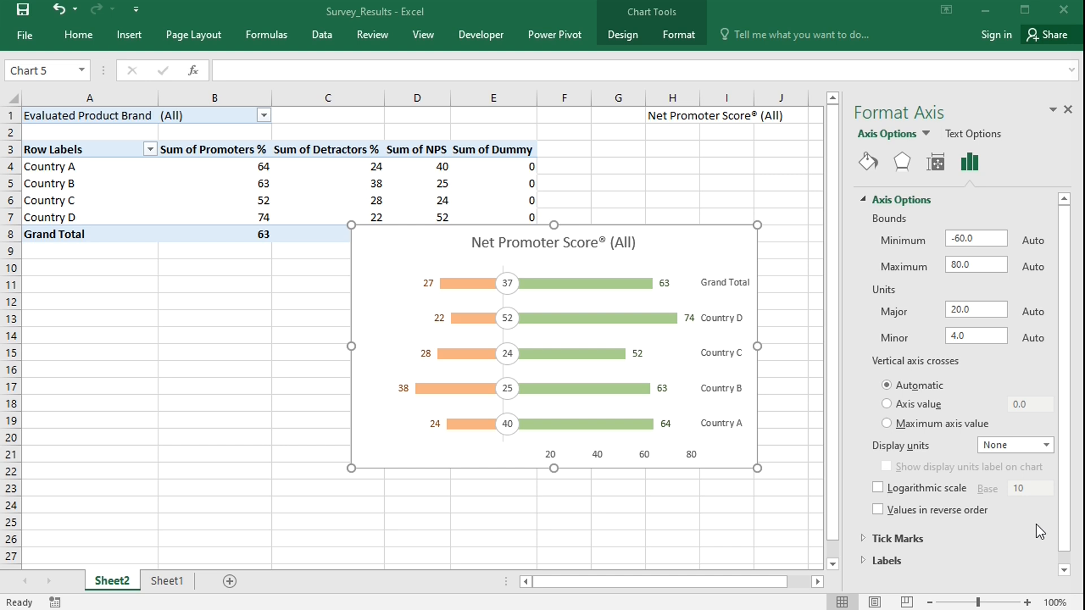
pyautogui.moveTo(1064, 537); pyautogui.dragTo(1063, 559)
pyautogui.click(875, 570)
pyautogui.moveTo(1066, 435); pyautogui.dragTo(1075, 530)
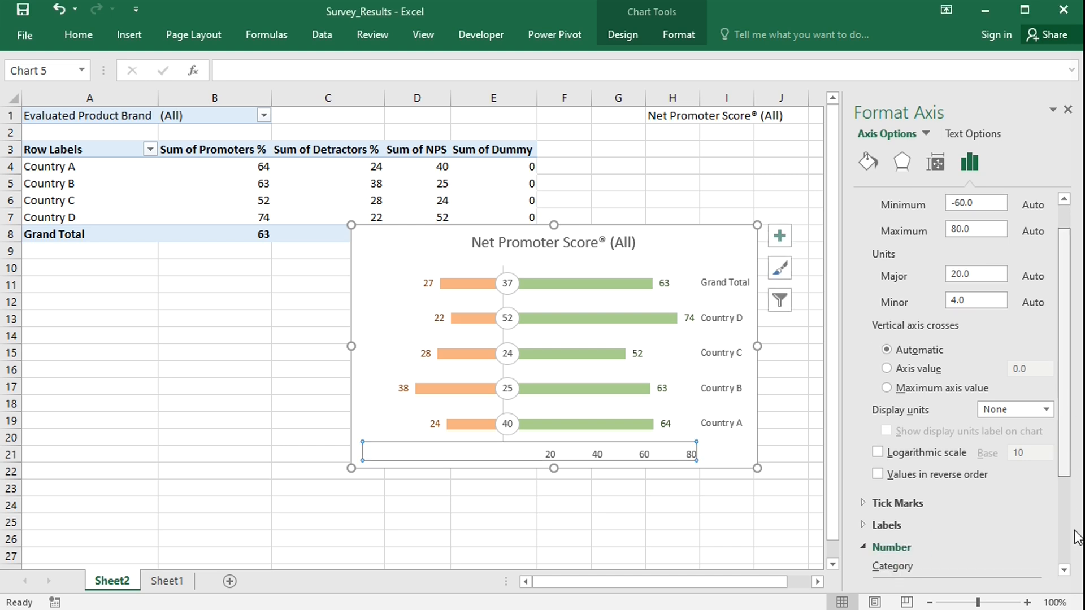
pyautogui.click(925, 544)
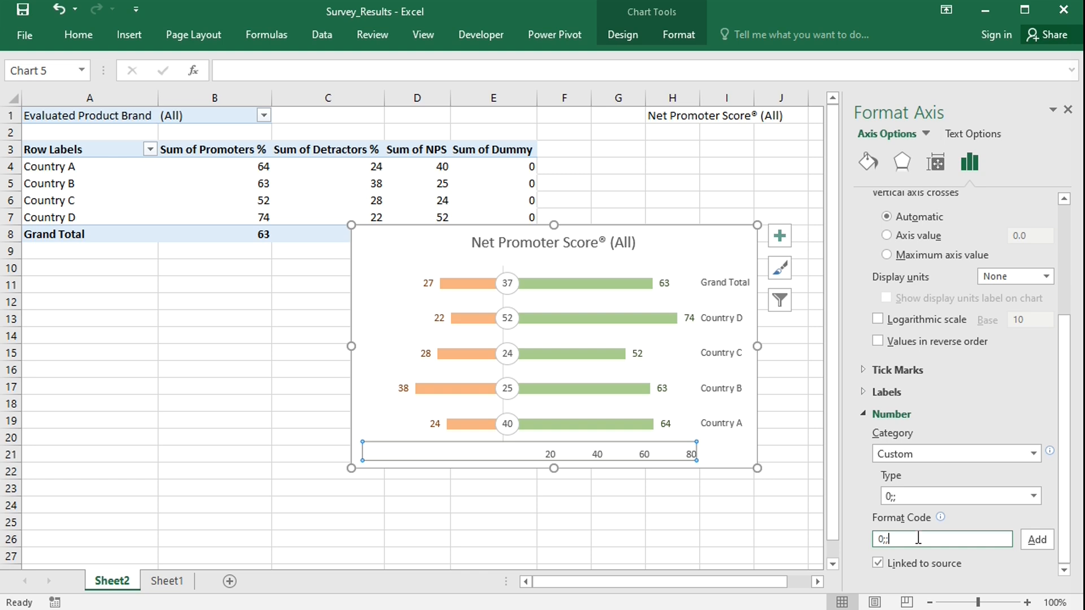
pyautogui.press('BackSpace')
pyautogui.press('BackSpace')
pyautogui.press('BackSpace')
pyautogui.write('[green]0"%"')
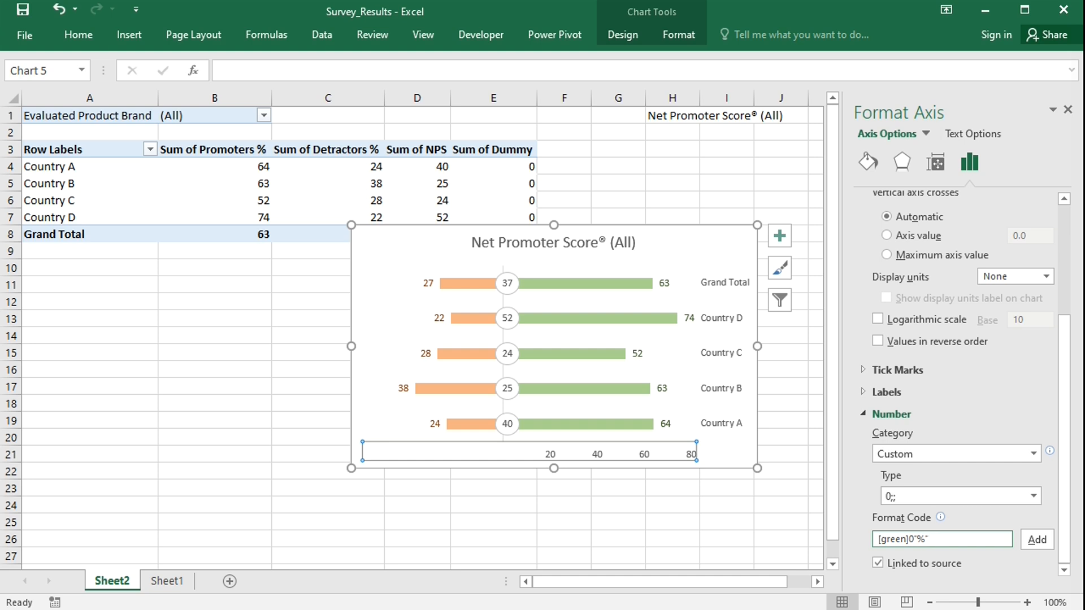
# Append a smiling face emoji to the positive section of the horizontal axis's custom format code.
pyautogui.press('super+semicolon')
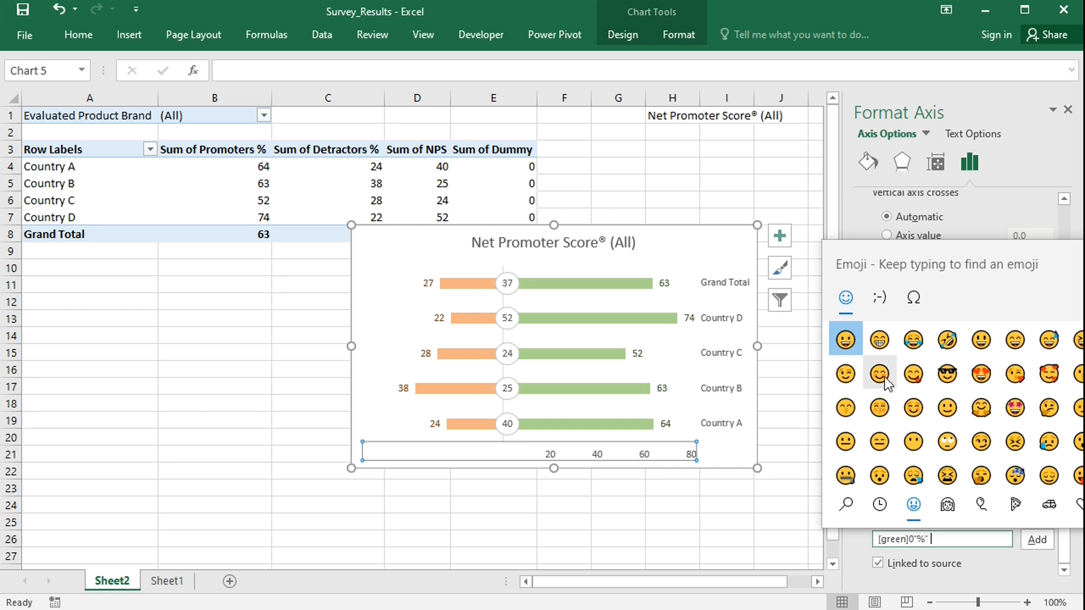
pyautogui.click(885, 380)
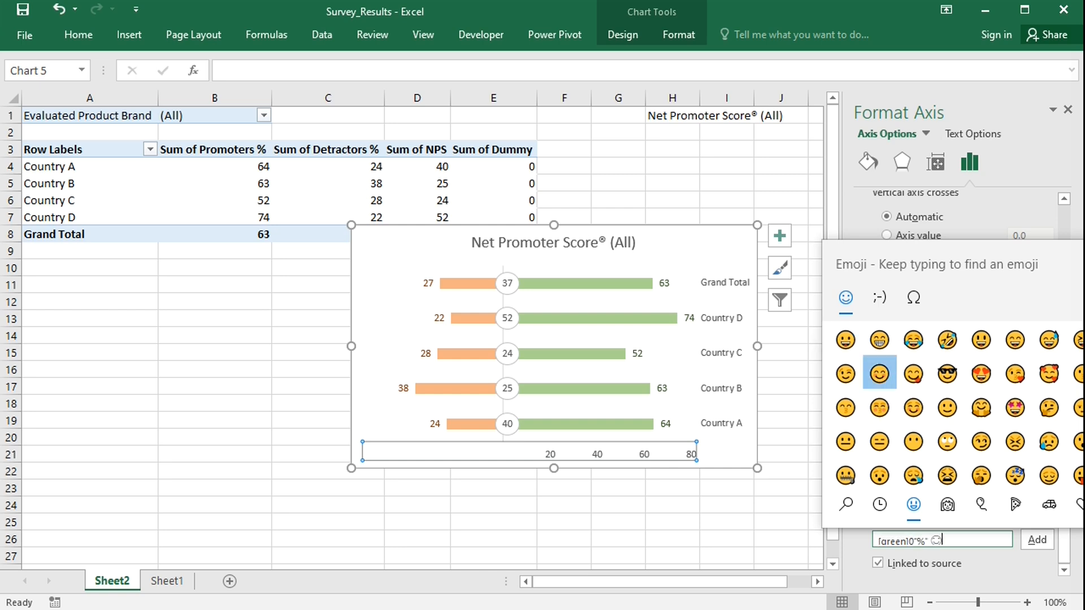
pyautogui.press('Escape')
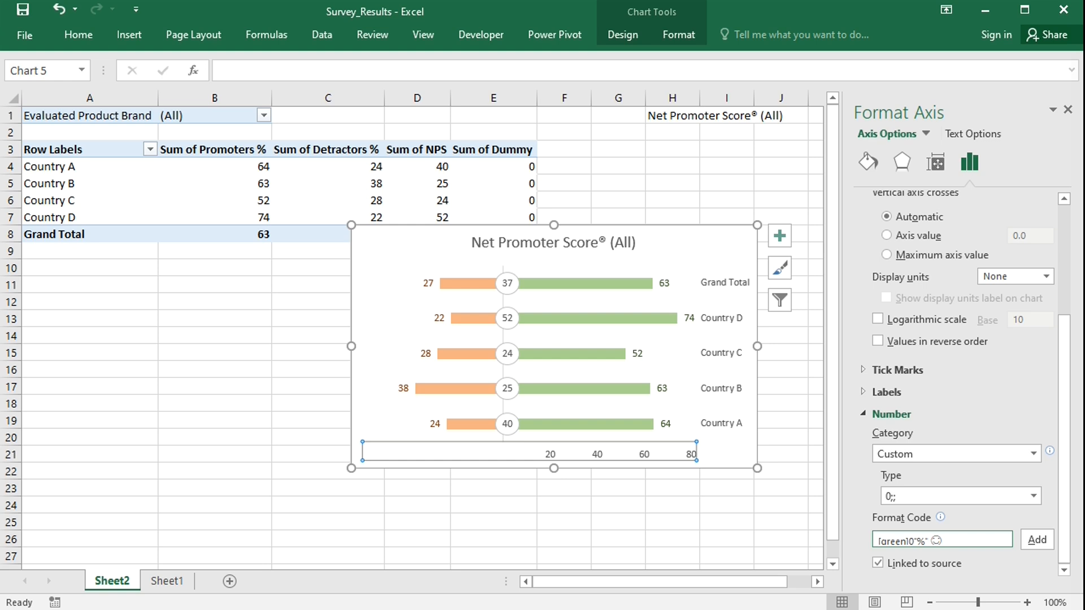
# Extend the format code with a negative section [red]0"%" plus a frowning face emoji and a closing semicolon, then add it.
pyautogui.write(';[red]0"%')
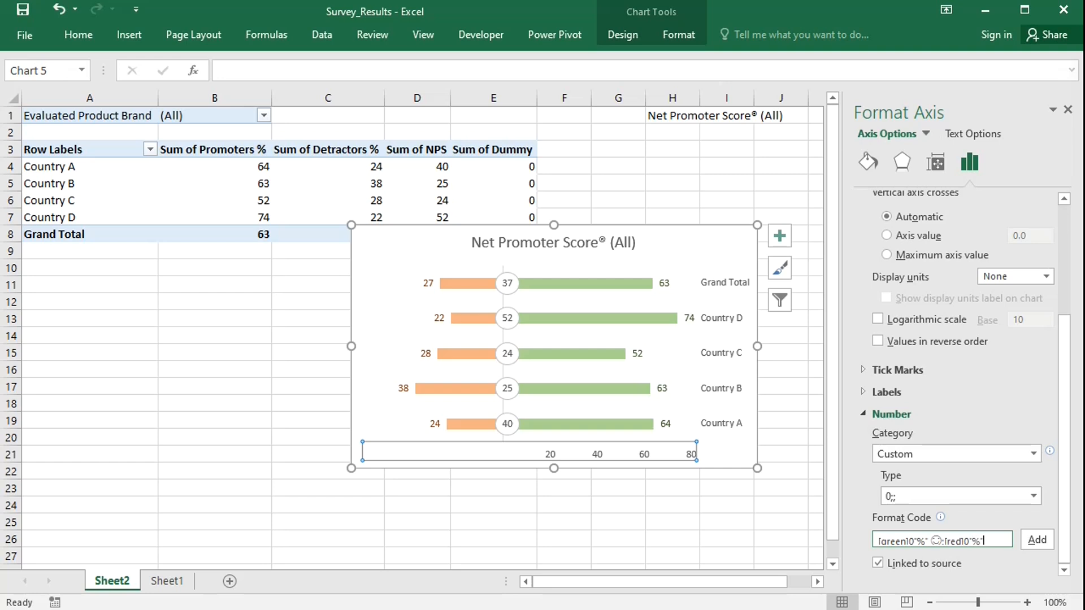
pyautogui.write('"')
pyautogui.press('super+period')
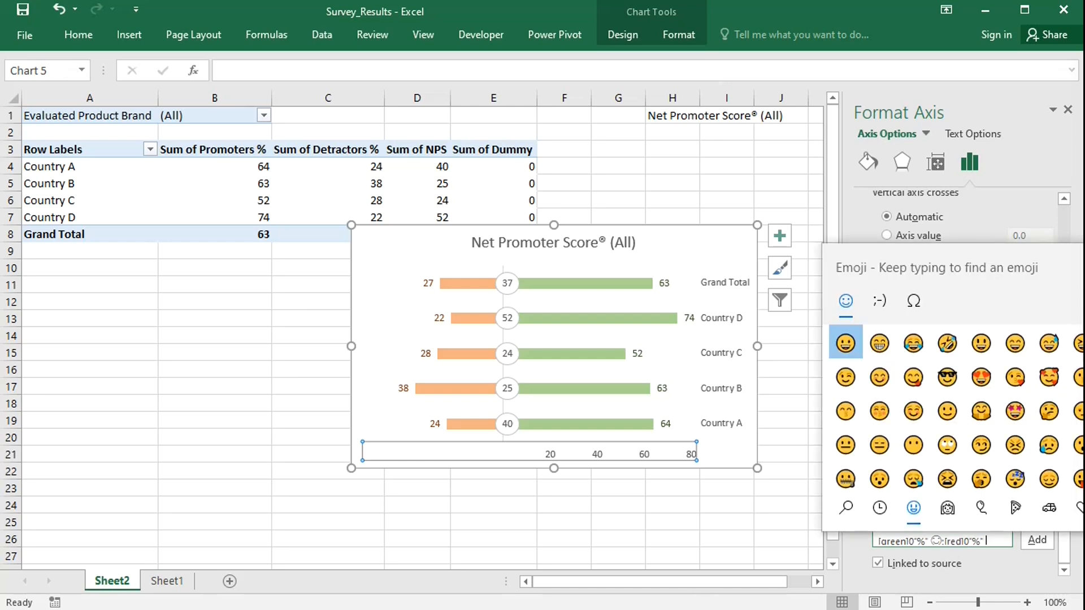
pyautogui.scroll(-3, 1050, 371)
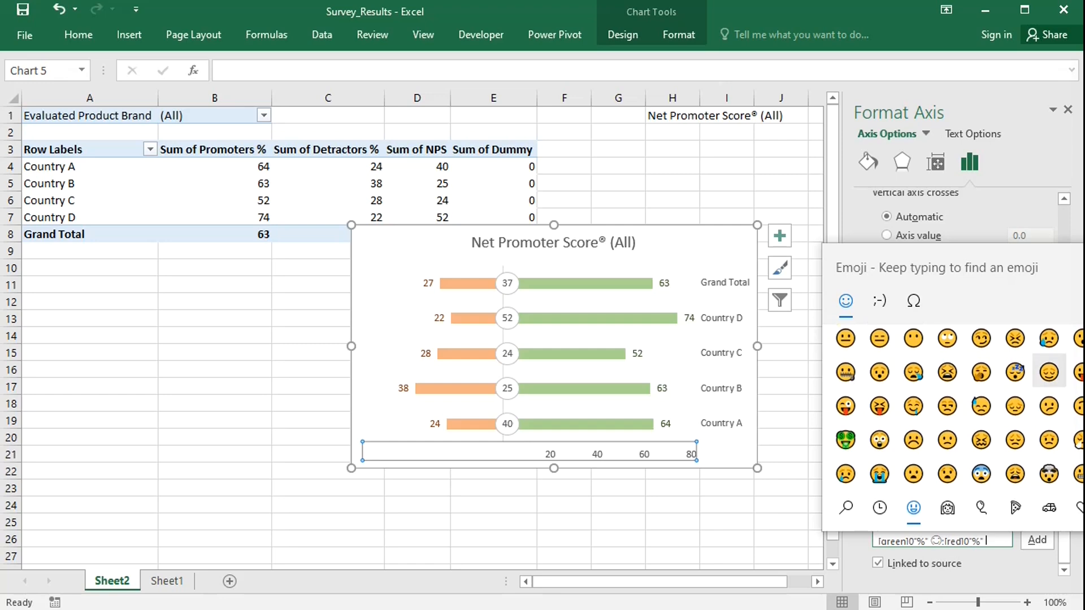
pyautogui.click(914, 440)
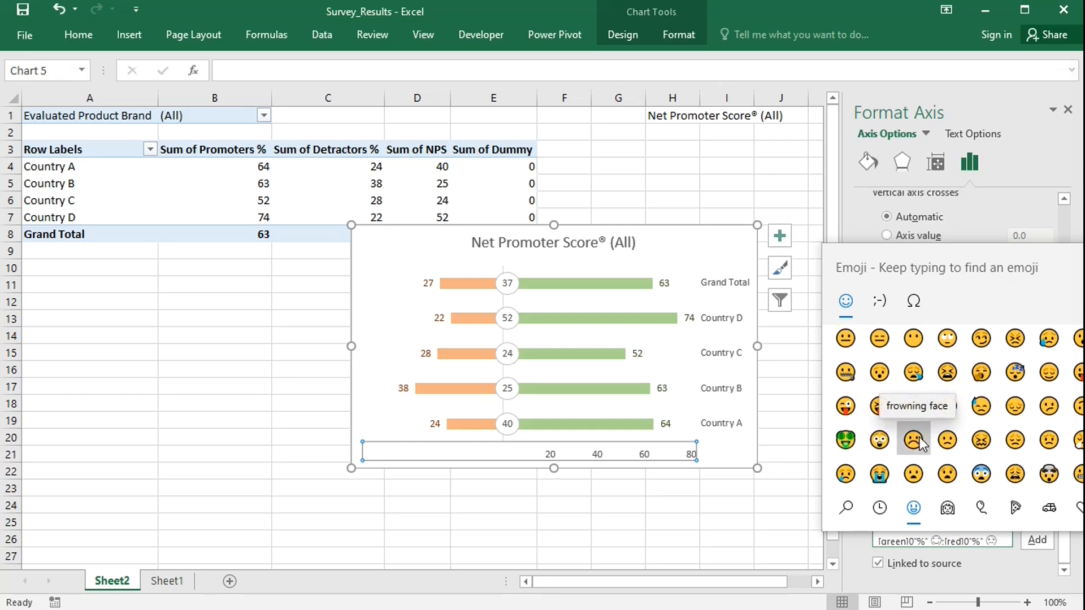
pyautogui.press('Escape')
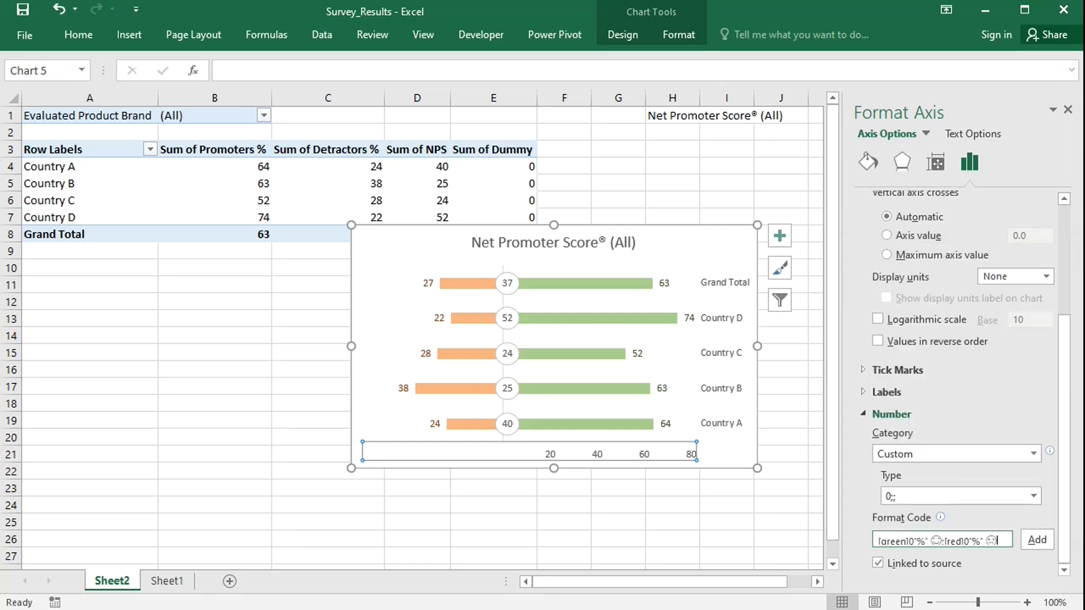
pyautogui.write(';')
pyautogui.click(1037, 540)
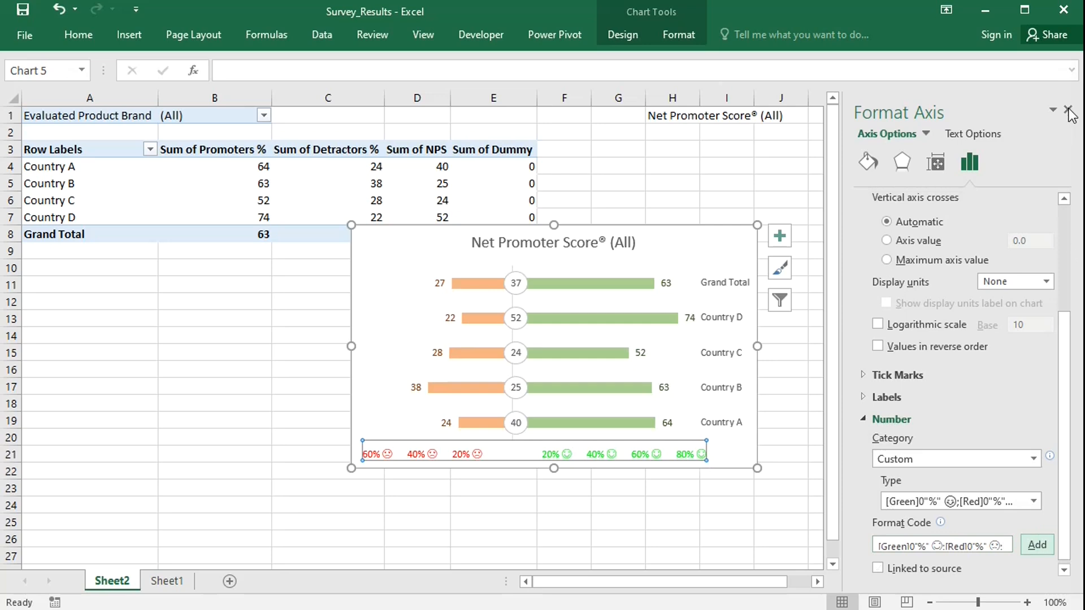
# Set the horizontal axis bounds to a minimum of -100 and a maximum of 100.
pyautogui.scroll(3, 1070, 238)
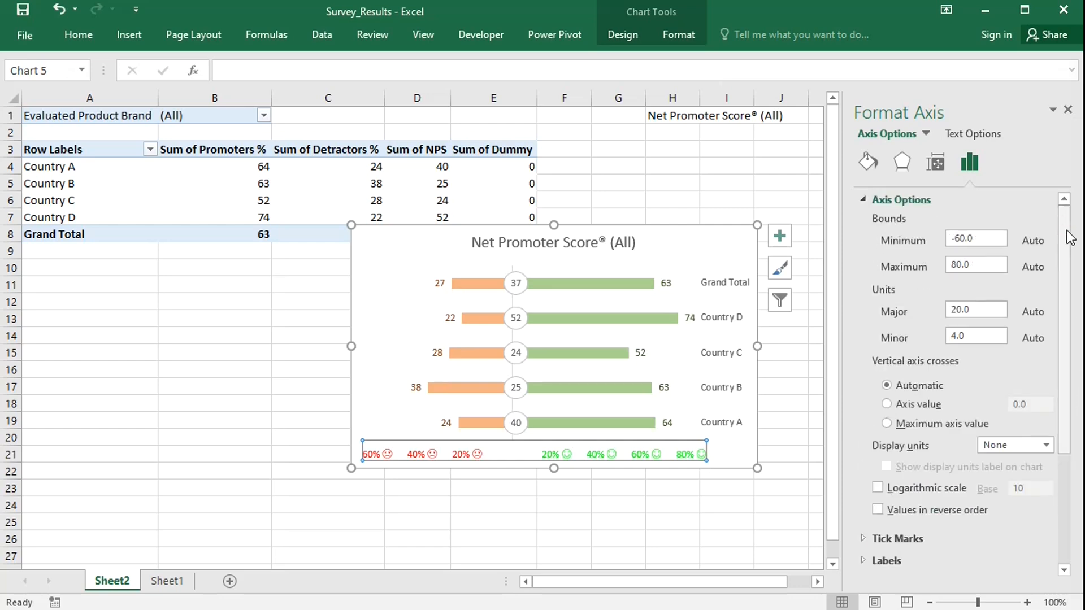
pyautogui.click(984, 237)
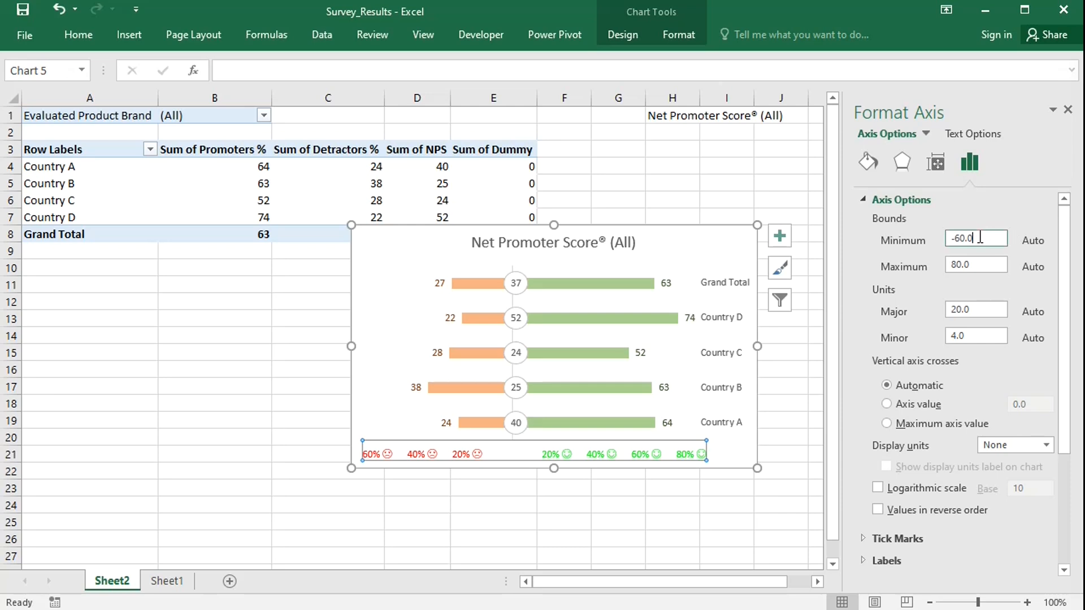
pyautogui.press('BackSpace')
pyautogui.press('BackSpace')
pyautogui.press('BackSpace')
pyautogui.press('BackSpace')
pyautogui.press('BackSpace')
pyautogui.write('-100')
pyautogui.press('Return')
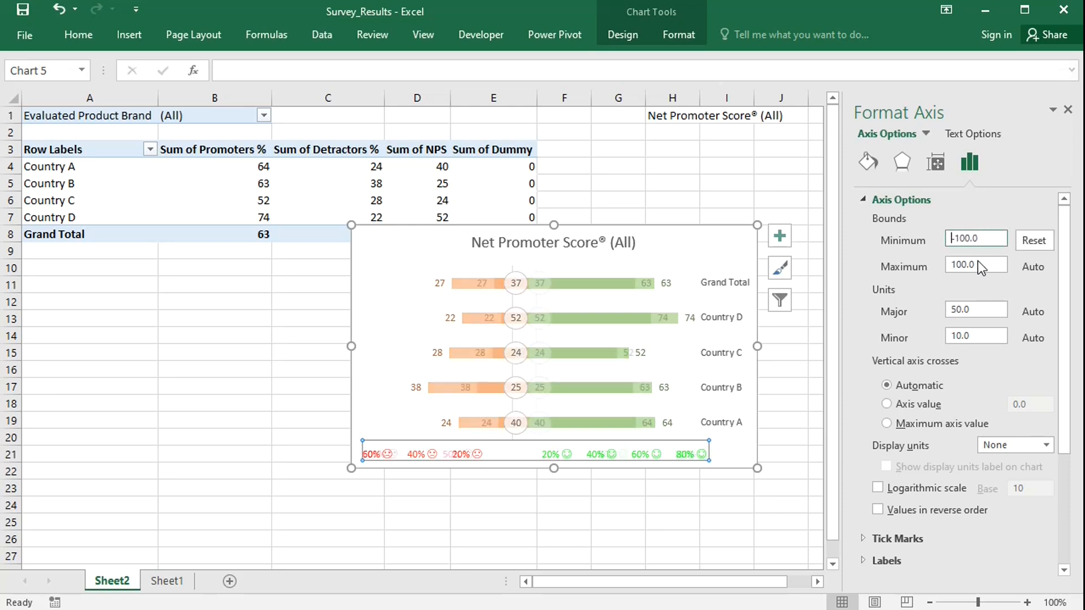
pyautogui.click(978, 266)
pyautogui.press('BackSpace')
pyautogui.press('BackSpace')
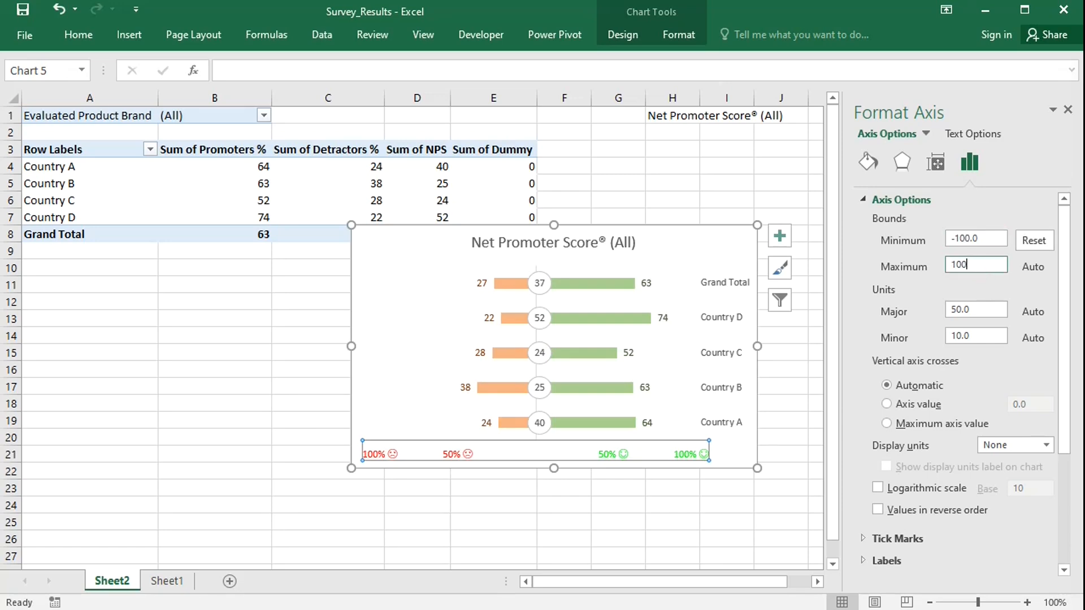
pyautogui.press('Return')
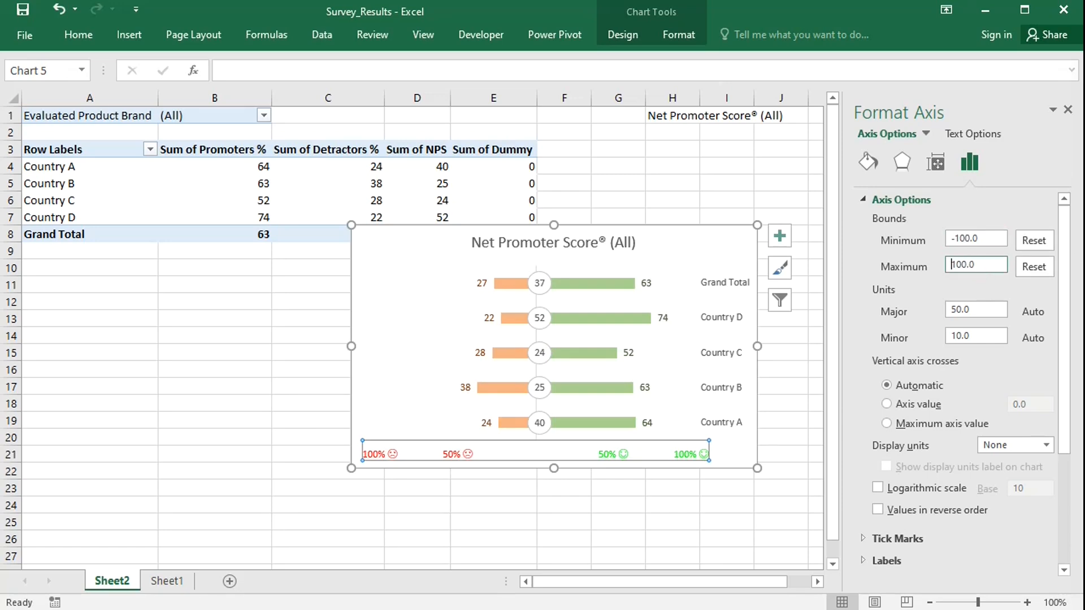
pyautogui.click(1070, 109)
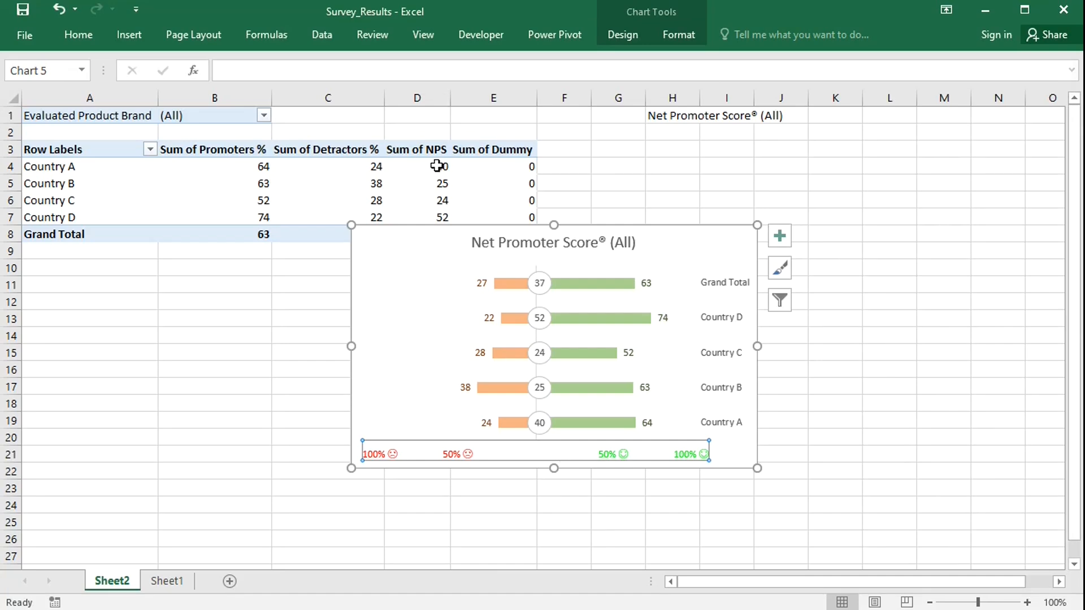
# Insert a slicer for Evaluated Product Brand from the PivotTable and move it beside the chart.
pyautogui.click(435, 165)
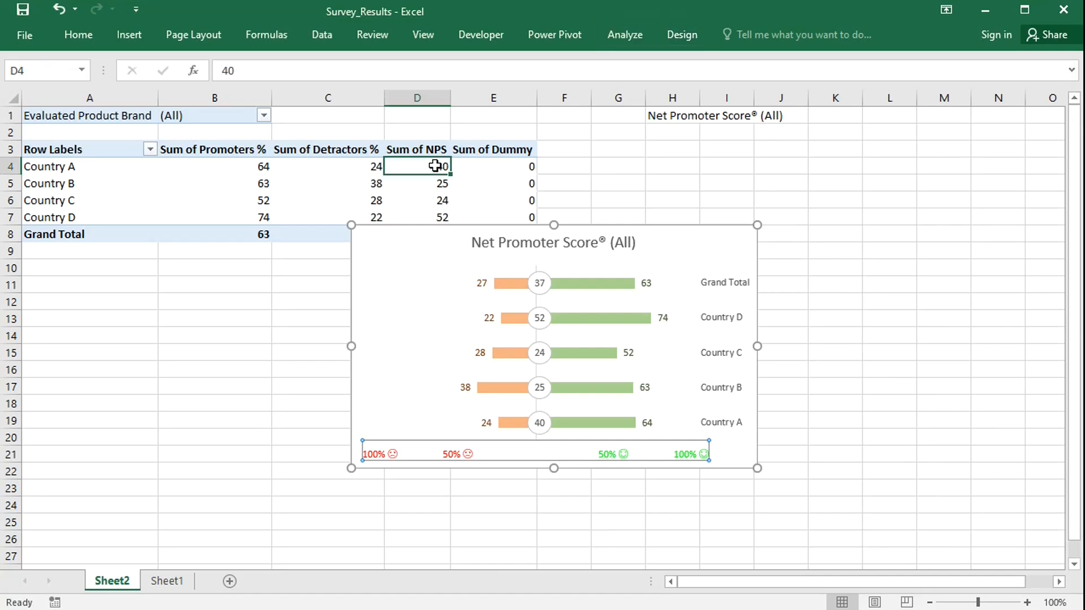
pyautogui.click(625, 36)
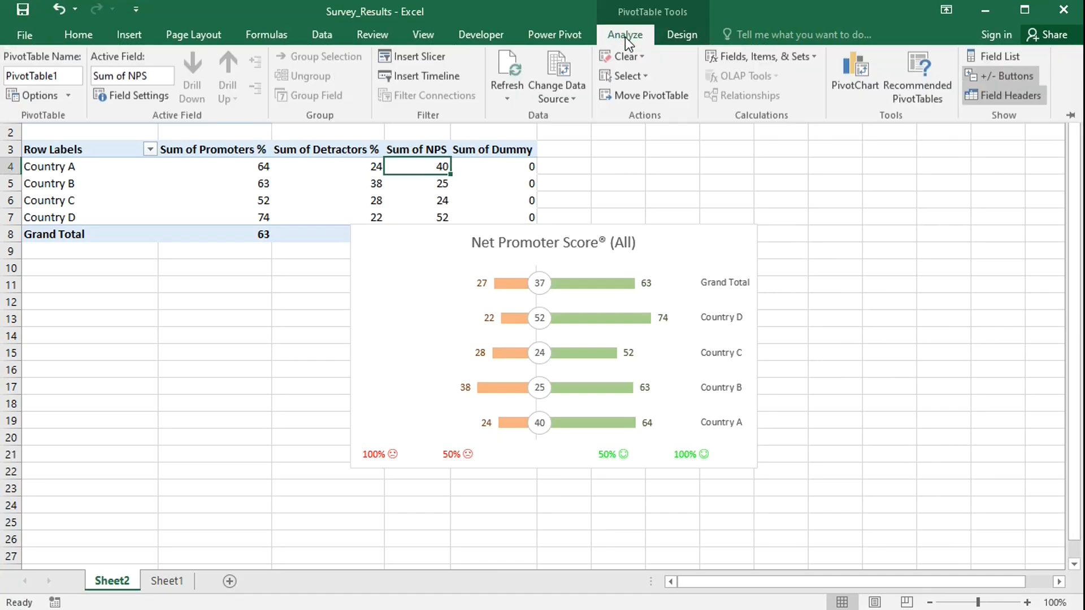
pyautogui.click(429, 55)
pyautogui.click(460, 243)
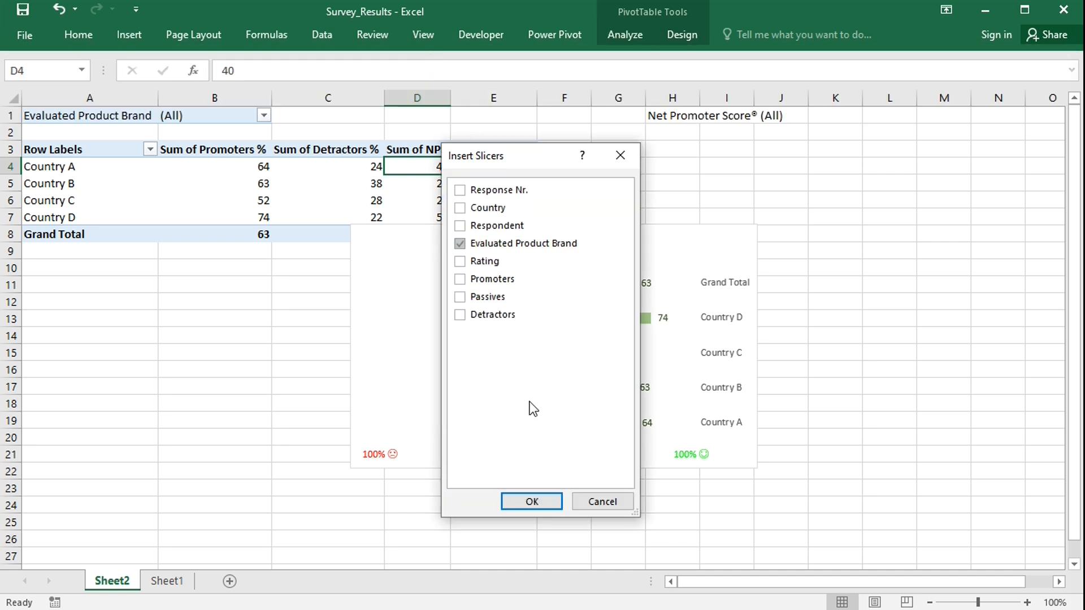
pyautogui.click(531, 502)
pyautogui.moveTo(535, 236); pyautogui.dragTo(836, 232)
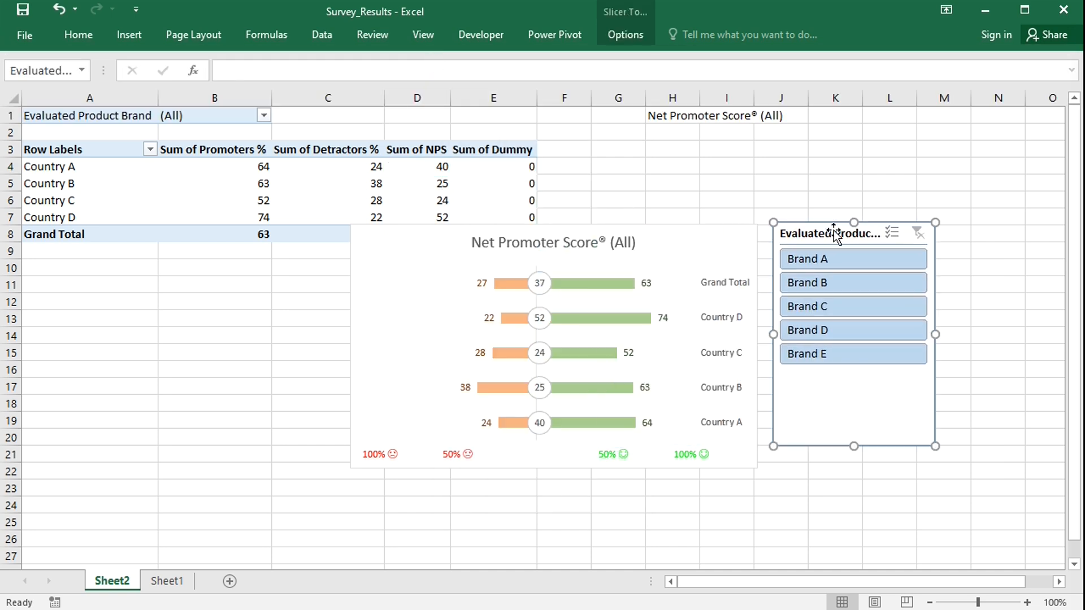
# Apply an orange slicer style and resize the slicer to fit its five brand buttons.
pyautogui.click(625, 34)
pyautogui.click(230, 75)
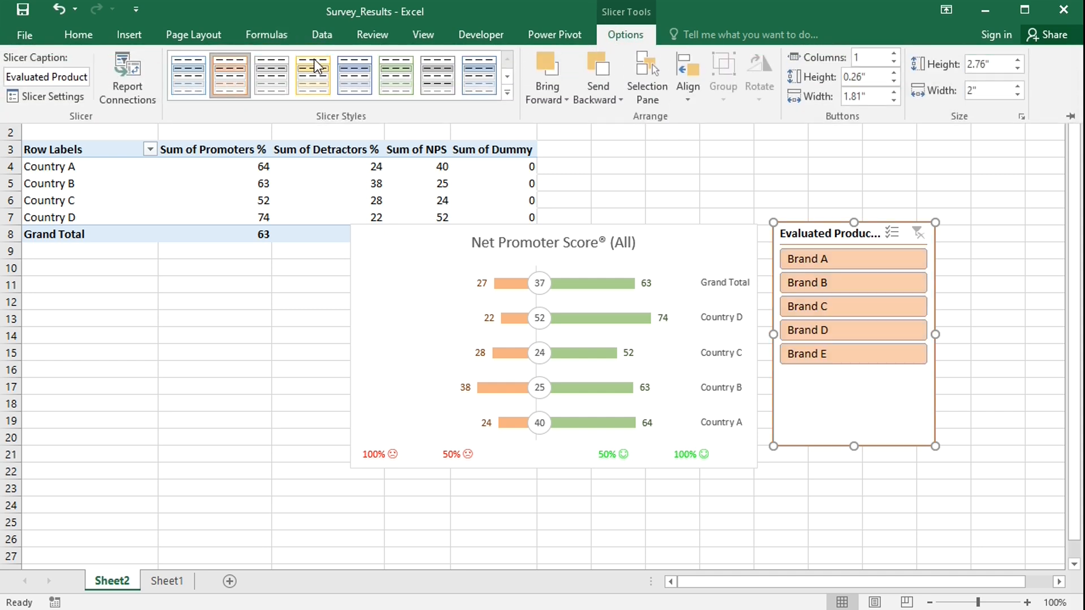
pyautogui.moveTo(854, 445); pyautogui.dragTo(845, 375)
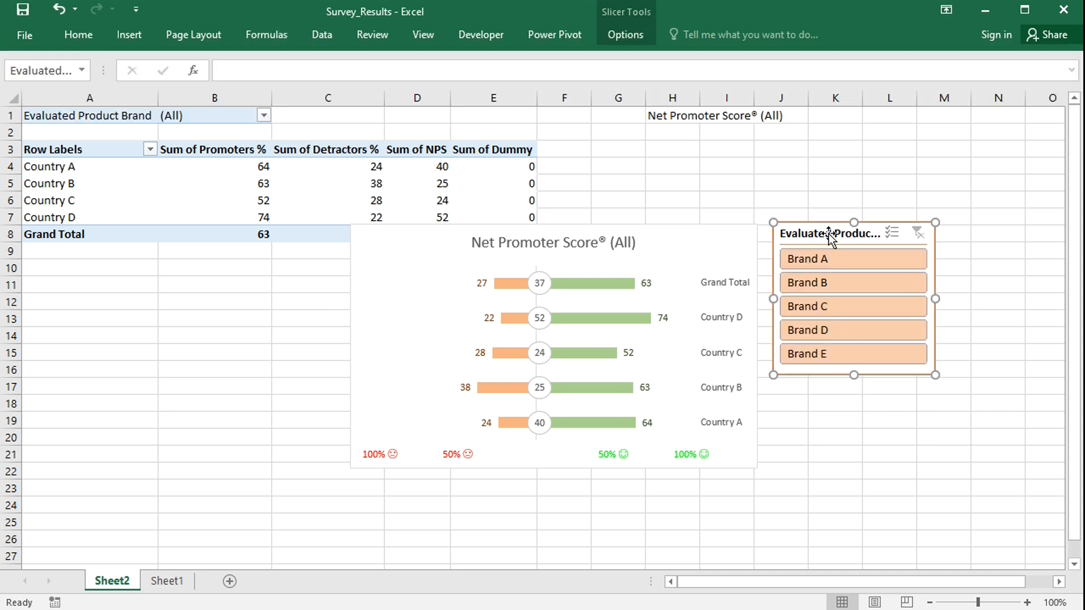
pyautogui.moveTo(829, 235); pyautogui.dragTo(831, 271)
pyautogui.moveTo(938, 334); pyautogui.dragTo(964, 333)
# Shorten the slicer caption to Brand.
pyautogui.click(629, 39)
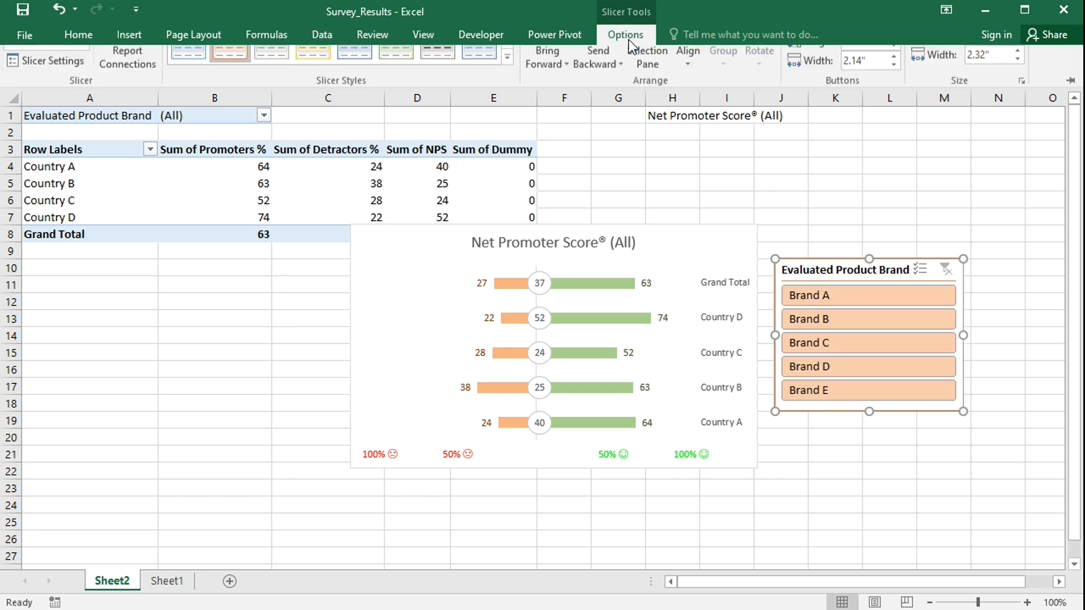
pyautogui.moveTo(6, 77); pyautogui.dragTo(62, 76)
pyautogui.press('Delete')
pyautogui.press('Return')
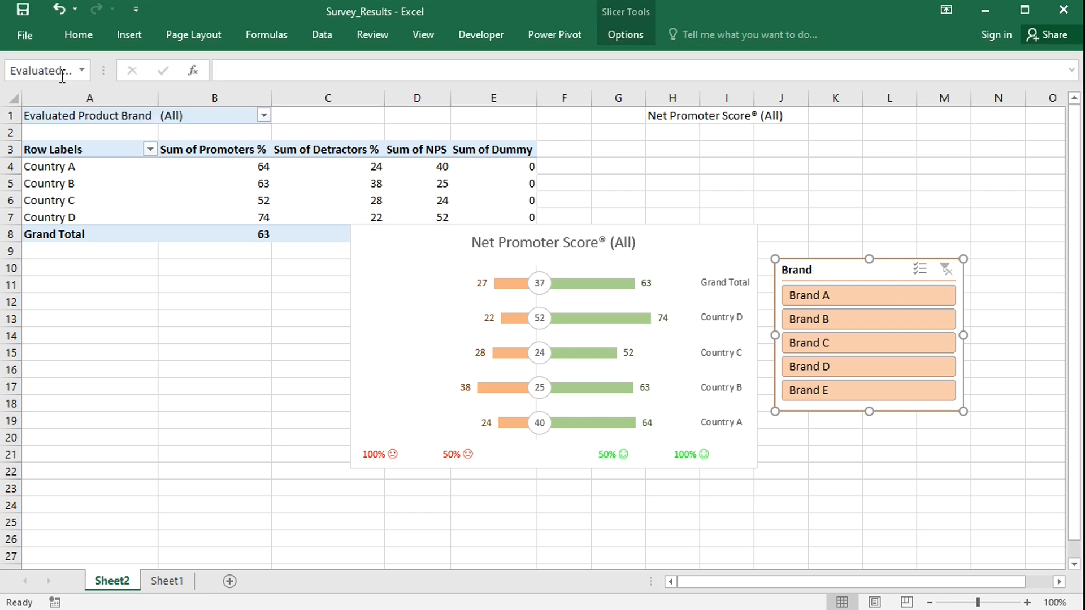
# Narrow the slicer and move it into the empty left area of the chart.
pyautogui.moveTo(963, 336); pyautogui.dragTo(879, 338)
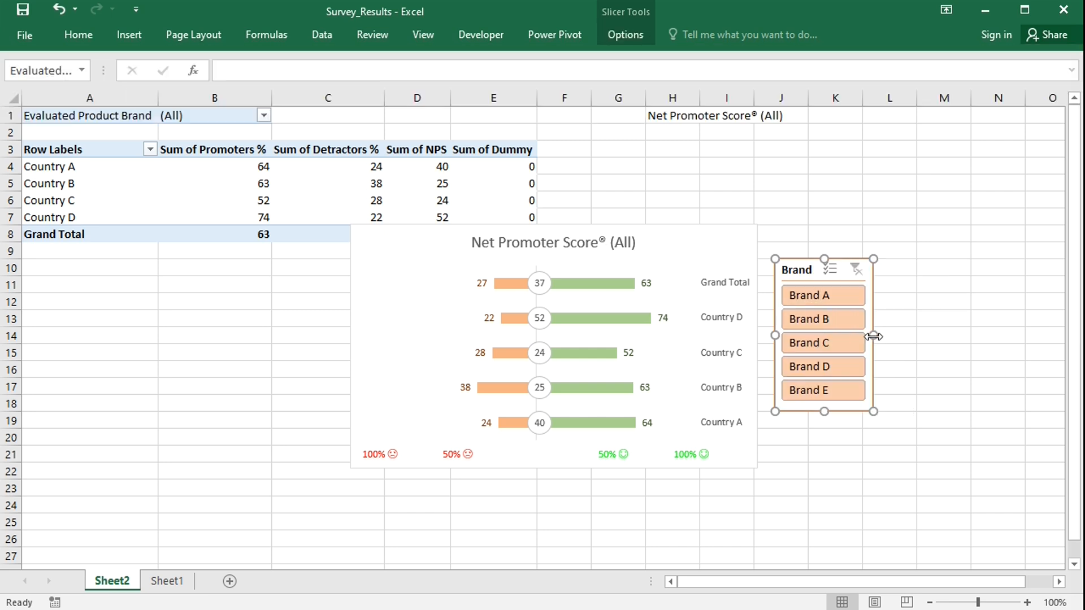
pyautogui.click(853, 475)
pyautogui.moveTo(789, 266); pyautogui.dragTo(388, 276)
pyautogui.click(905, 382)
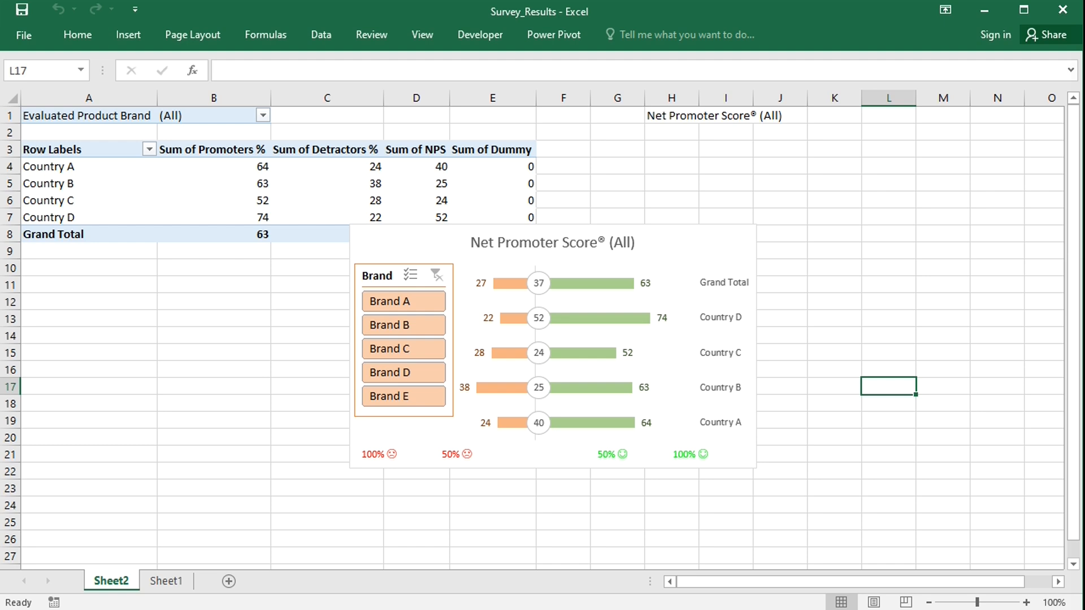
# Sort the Country rows in ascending order by Sum of NPS.
pyautogui.click(124, 168)
pyautogui.rightClick(124, 168)
pyautogui.moveTo(218, 254)
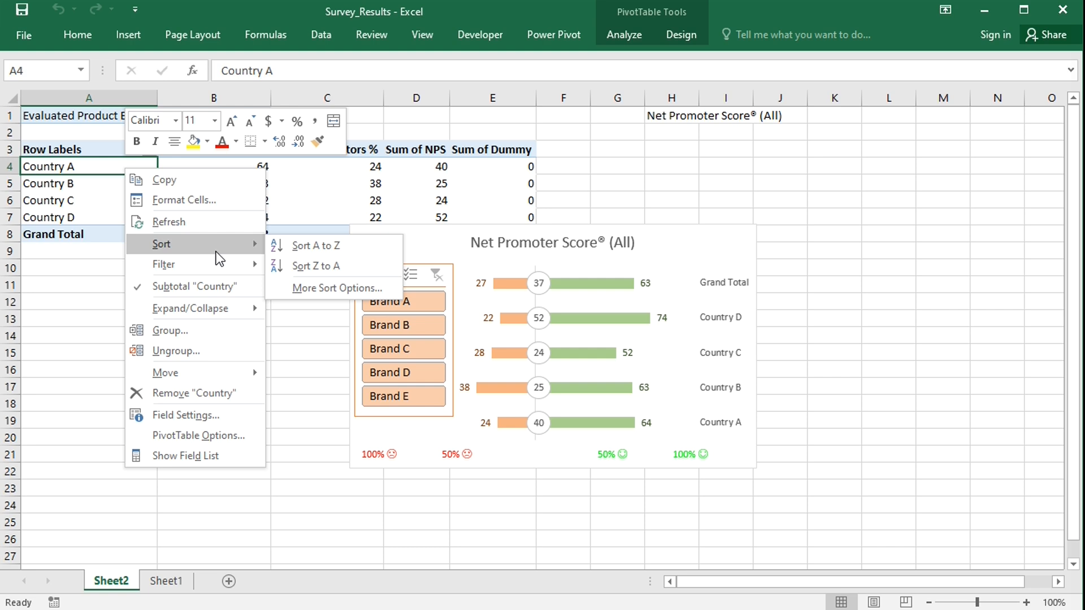
pyautogui.click(324, 287)
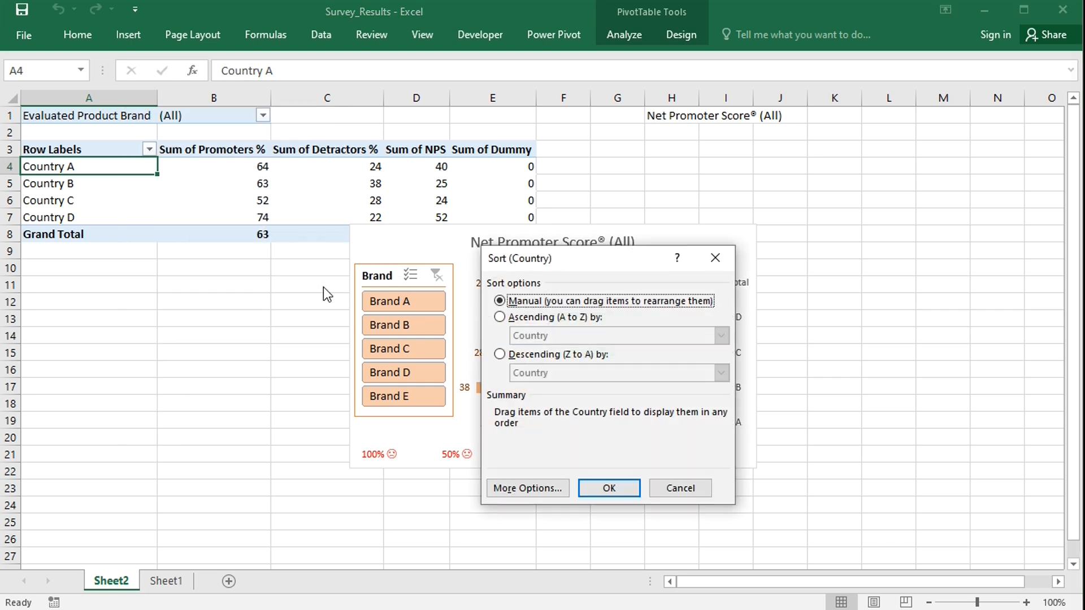
pyautogui.click(500, 317)
pyautogui.click(722, 336)
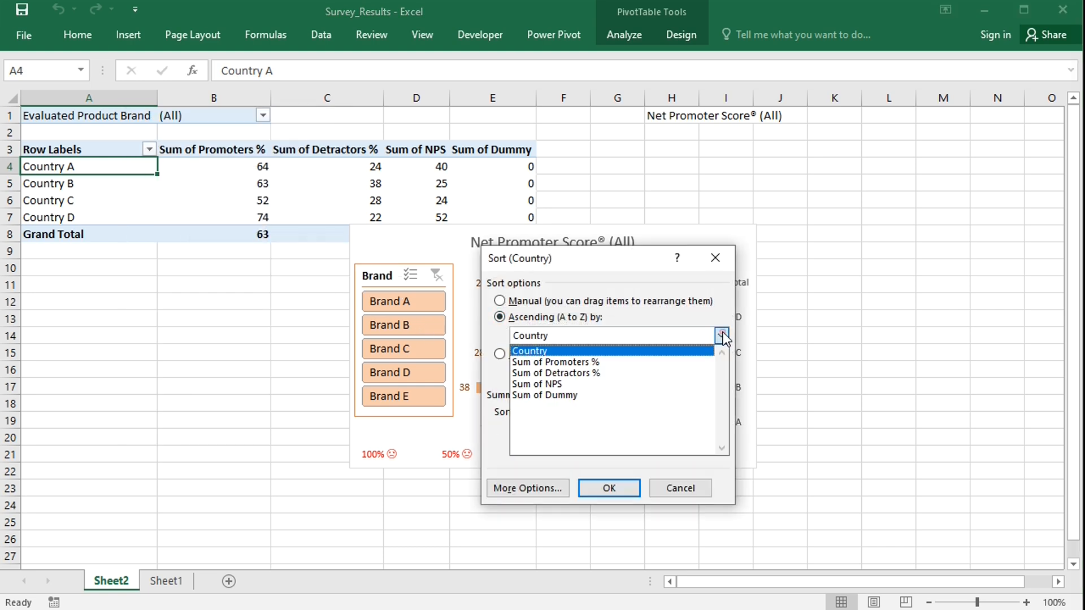
pyautogui.click(548, 384)
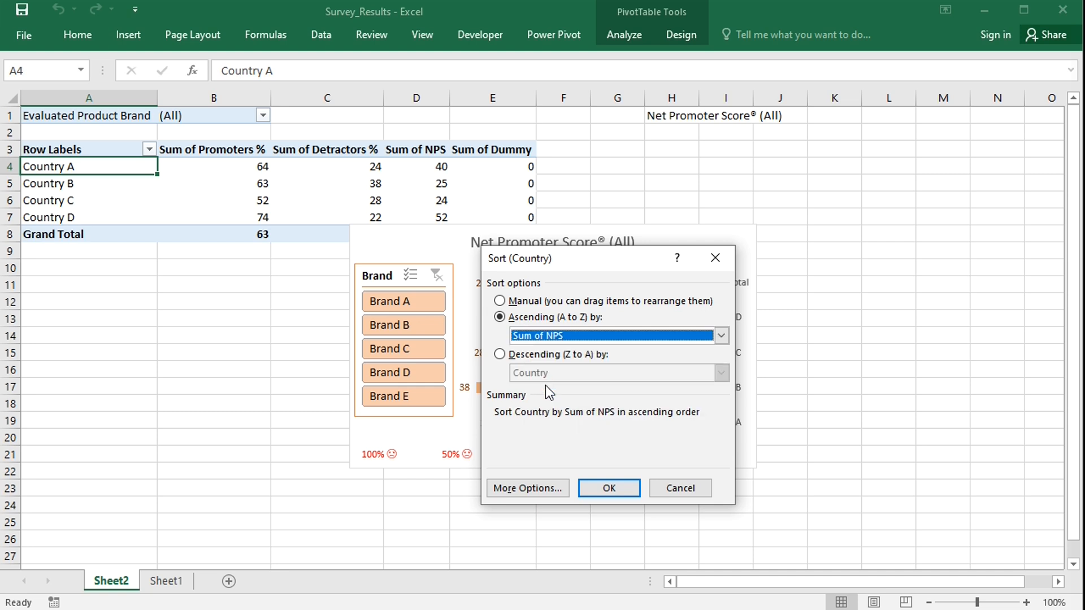
pyautogui.click(610, 489)
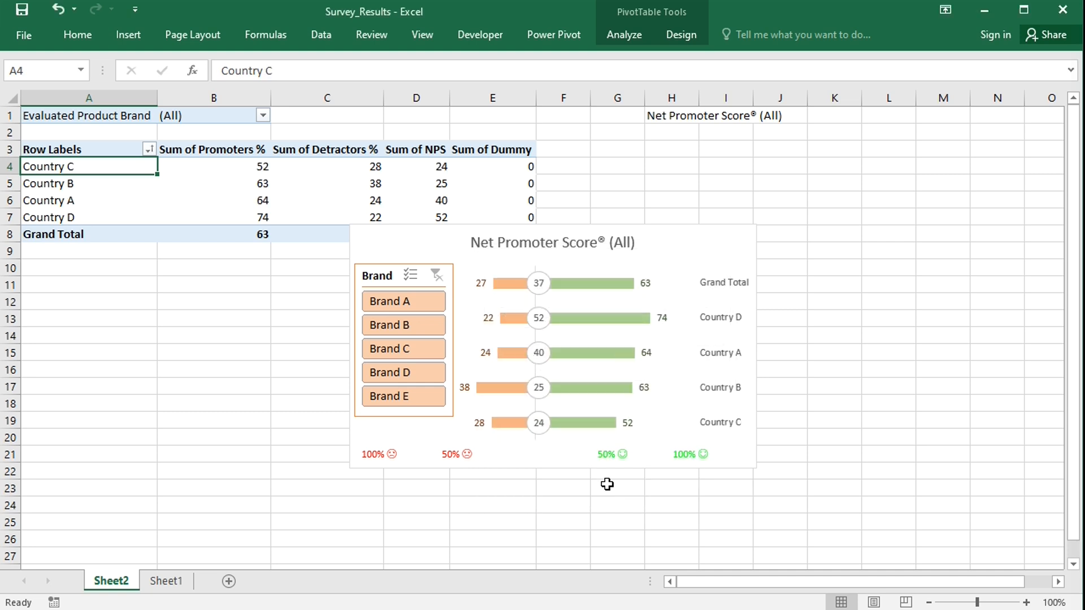
# Clone the Grand Total NPS data label's settings to the rest of its label series.
pyautogui.click(540, 290)
pyautogui.click(541, 291)
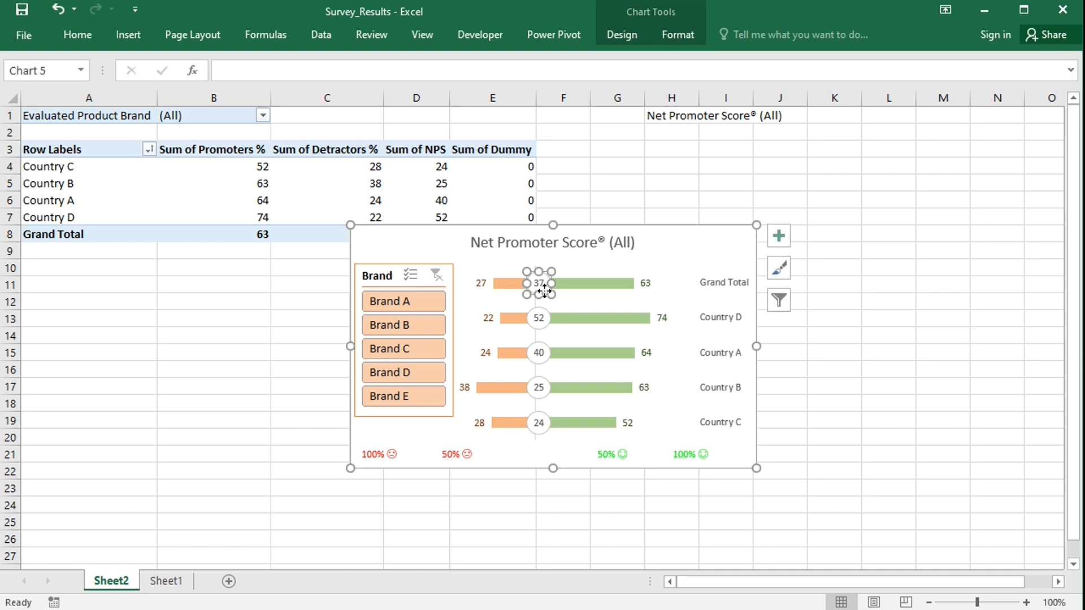
pyautogui.doubleClick(541, 290)
pyautogui.moveTo(541, 291); pyautogui.dragTo(538, 291)
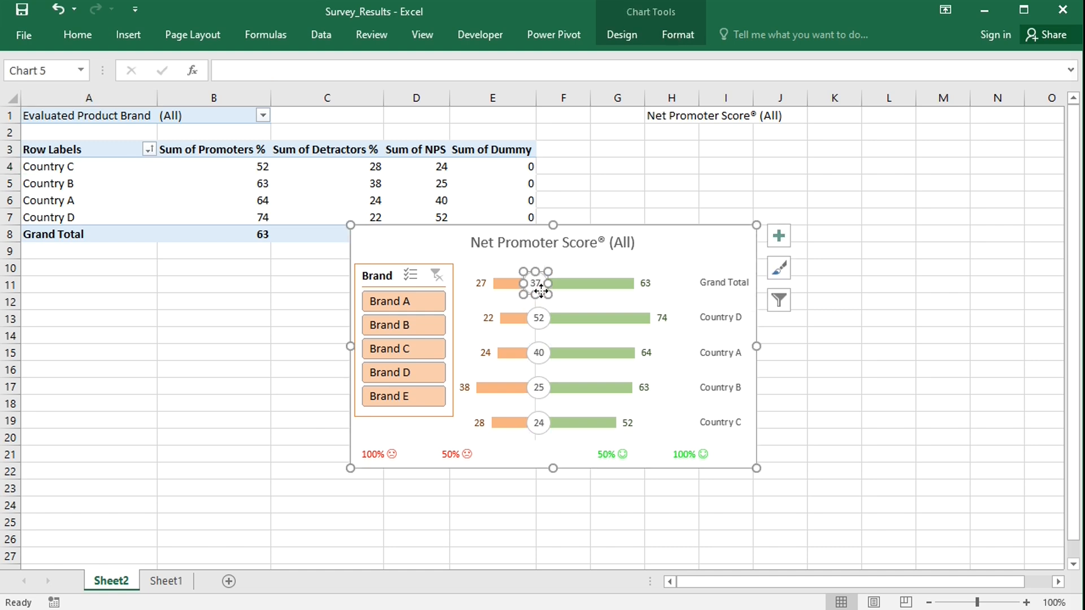
pyautogui.doubleClick(541, 290)
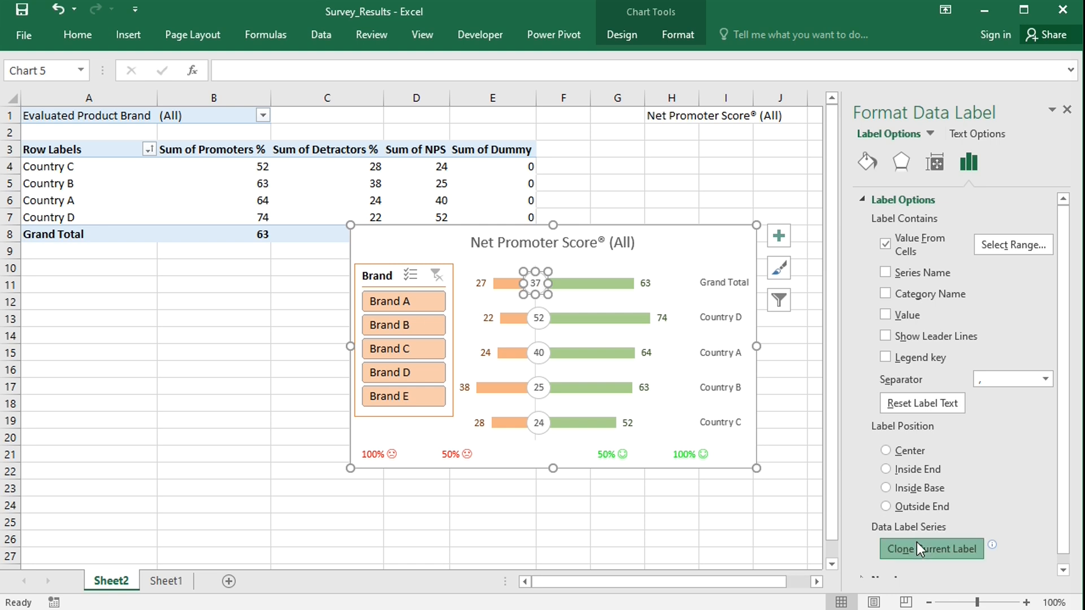
pyautogui.click(917, 546)
pyautogui.click(1068, 110)
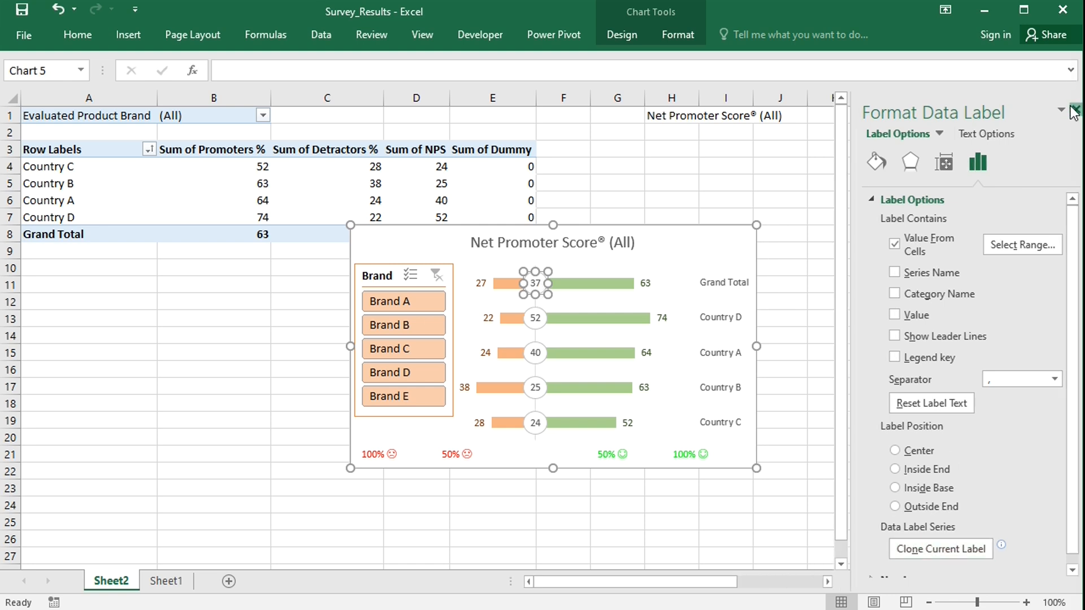
pyautogui.click(907, 401)
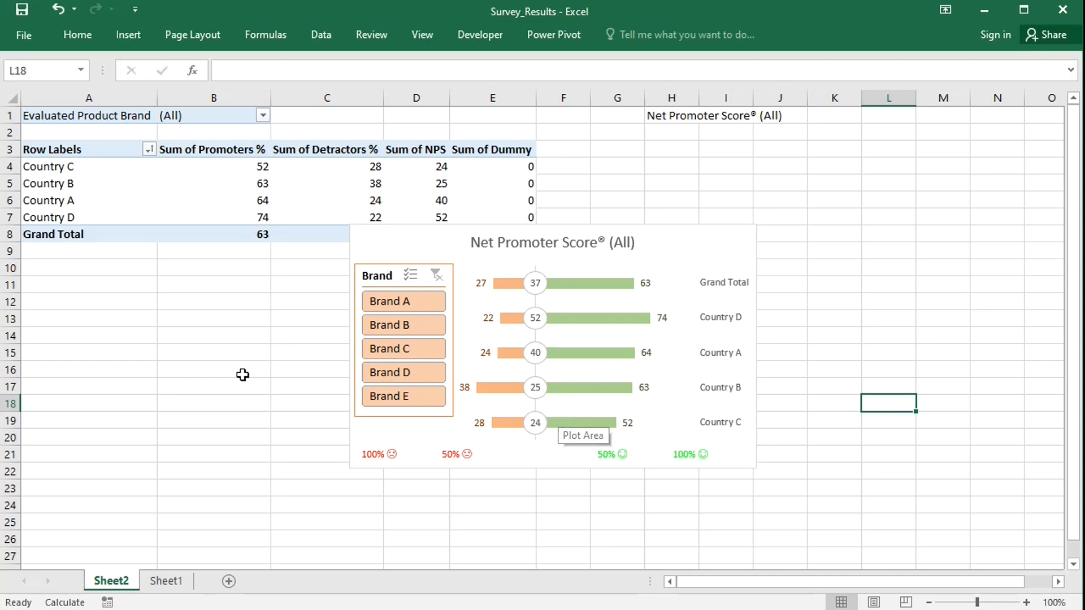
# Enter the label Target % in cell A15.
pyautogui.click(128, 354)
pyautogui.write('Target %')
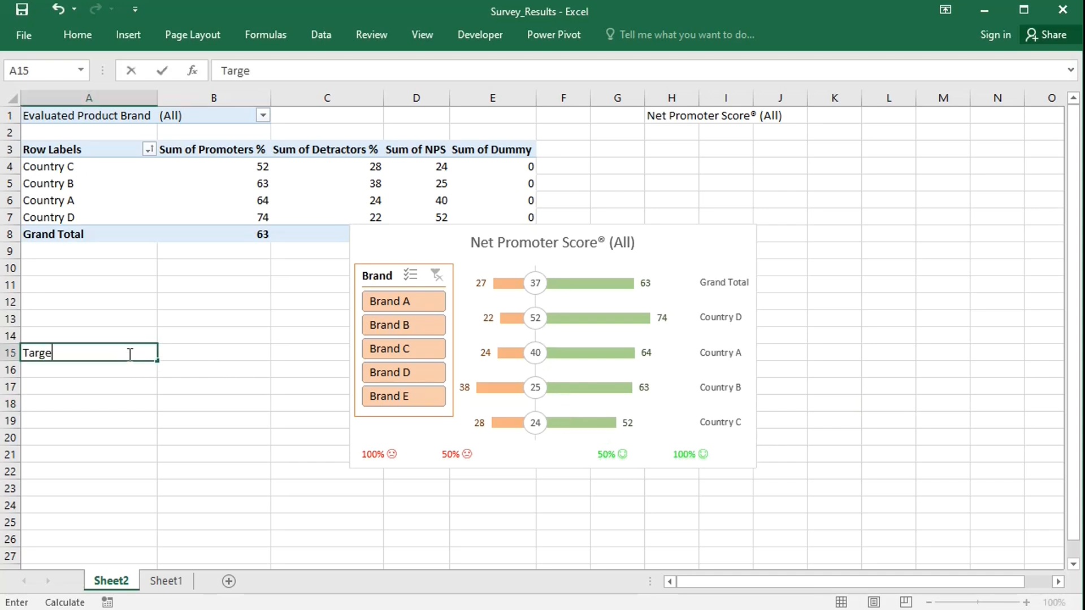
pyautogui.click(182, 349)
# Fill cells A15:B15 with an orange background colour.
pyautogui.moveTo(136, 354); pyautogui.dragTo(163, 354)
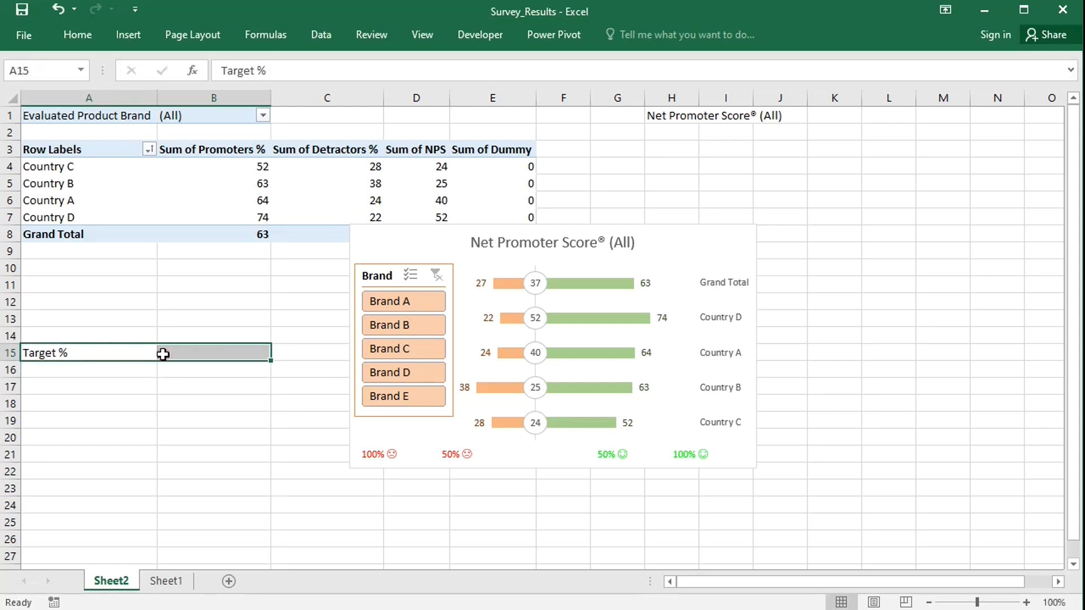
pyautogui.click(86, 35)
pyautogui.click(194, 88)
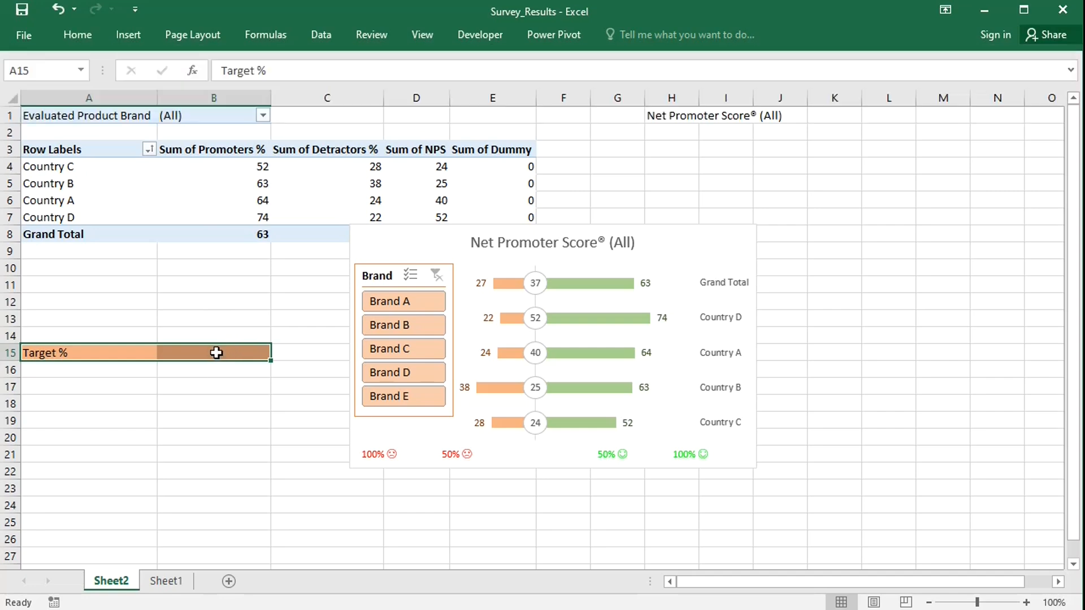
pyautogui.click(217, 353)
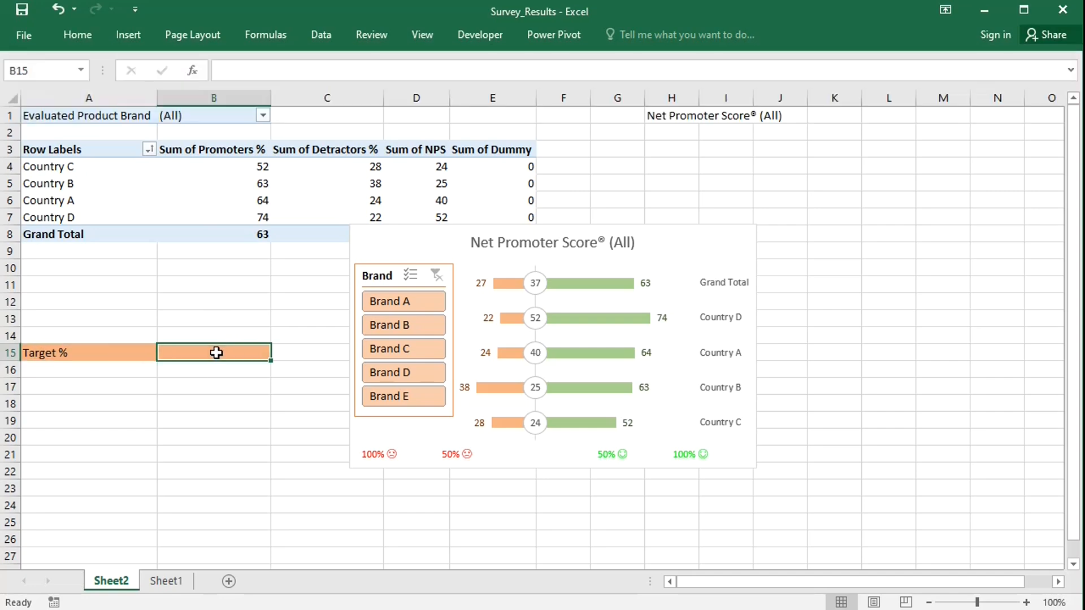
# Paste the Worksheet_Change macro that colours the NPS data labels against B15 into the Sheet2 code module.
pyautogui.hotkey('alt', 'F11')
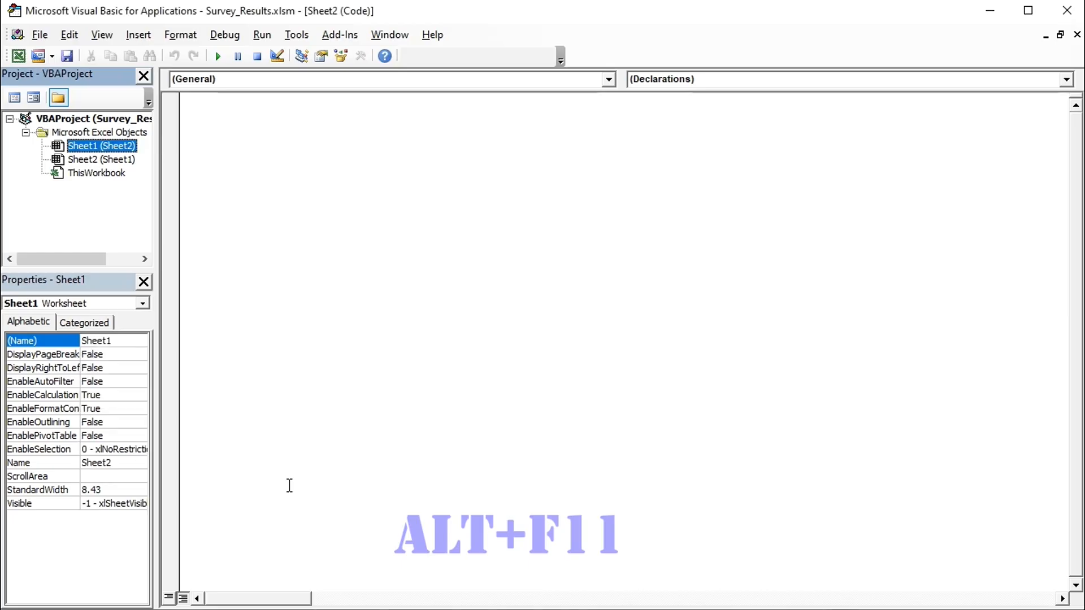
pyautogui.doubleClick(102, 147)
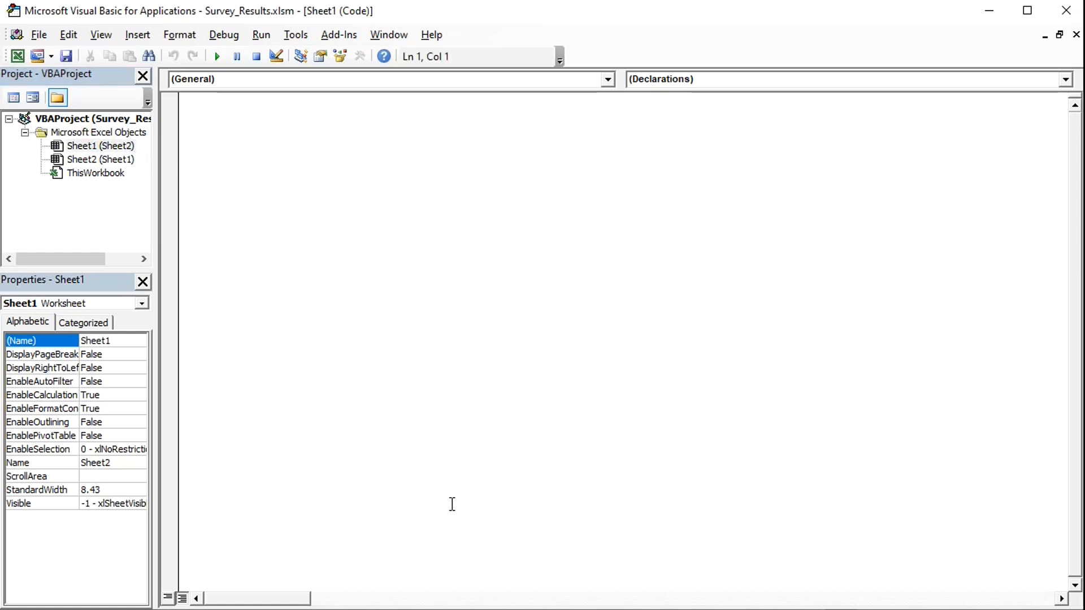
pyautogui.write('Option Explicit Private Sub Worksheet_Change(ByVal Target As Range)      Dim mychart As Chart     Dim labelseries As Series     Dim p As Integer     Dim n As Double      On Error GoTo ErrorExit      Set mychart = ActiveWorkbook.Worksheets("Sheet2").ChartObjects("Chart 5").Chart     Set labelseries = mychart.SeriesCollection(3)     n = ActiveSheet.Range("b15").Value      For p = 1 To labelseries.Points.Count         If labelseries.DataLabels(p).Caption >= n Then             labelseries.DataLabels(p).Format.Fill.ForeColor.RGB = RGB(84, 130, 53)         Else             labelseries.DataLabels(p).Format.Fill.ForeColor.RGB = RGB(201, 33, 15)         End If     Next p  ErrorExit:         Exit Sub End Sub')
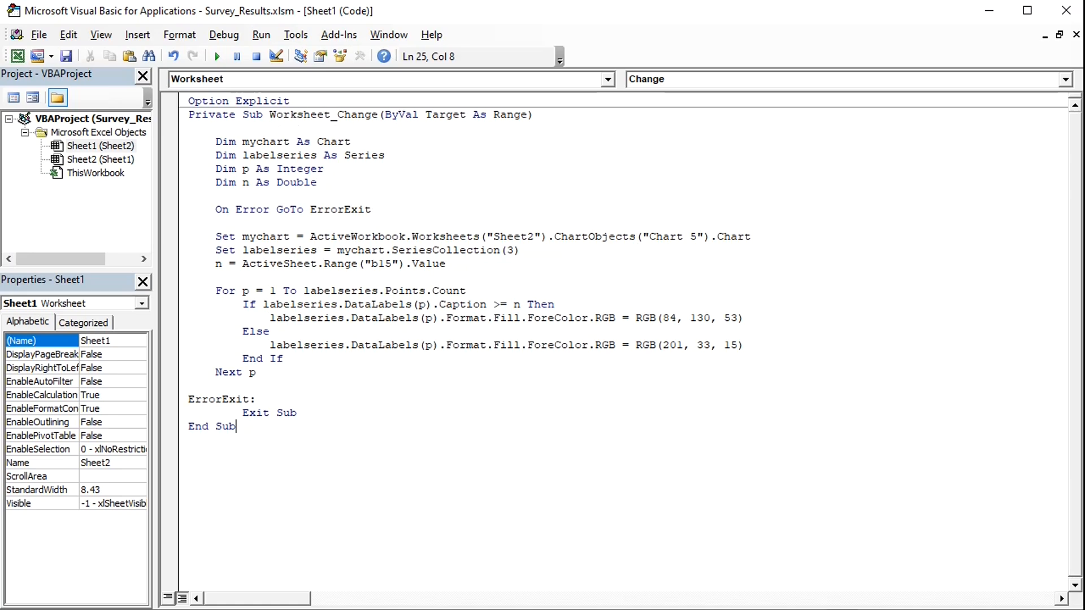
pyautogui.hotkey('alt', 'F11')
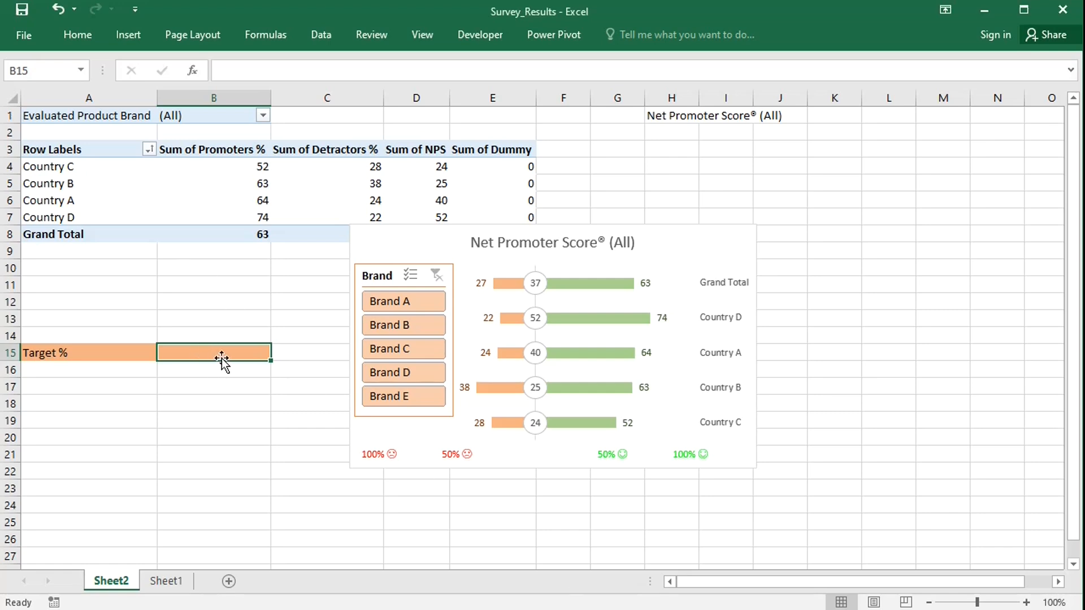
# Enter 0 as the Target % in B15, and test by filtering the slicer to Brand B and clearing it.
pyautogui.write('0')
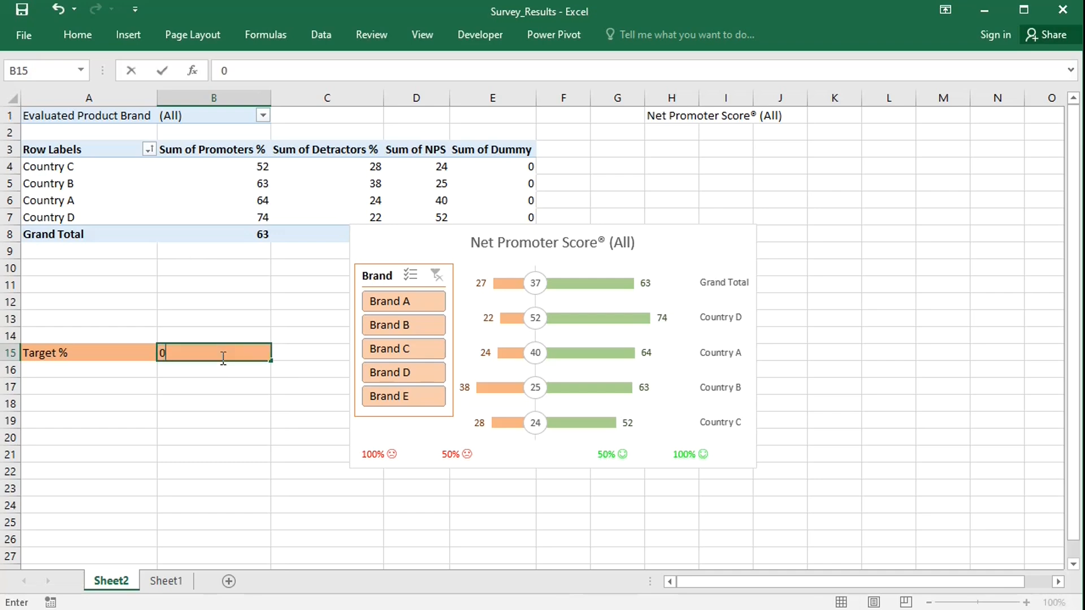
pyautogui.press('Return')
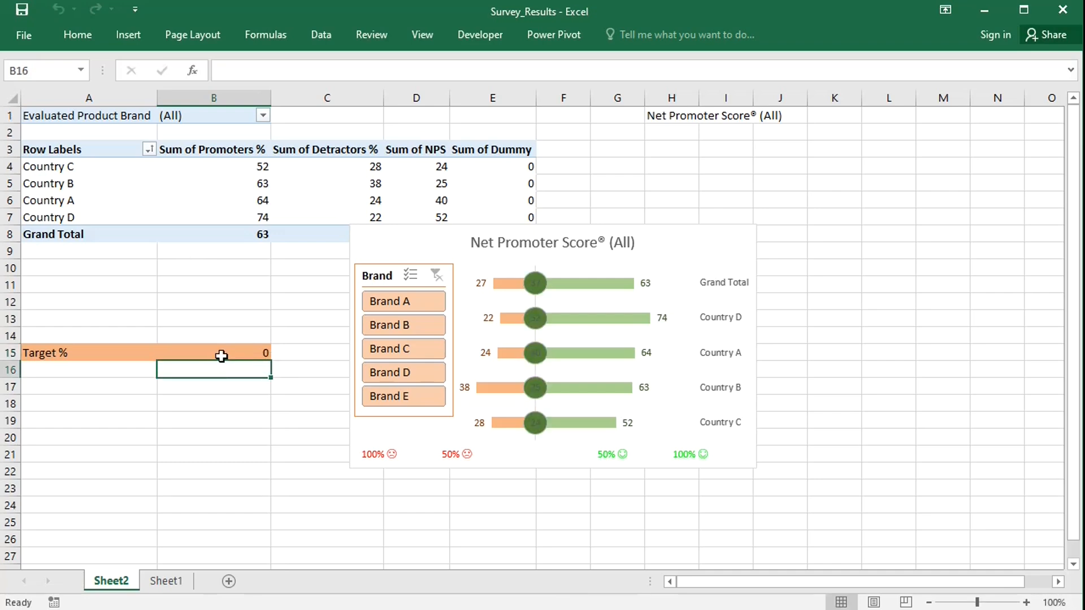
pyautogui.moveTo(237, 180)
pyautogui.click(402, 324)
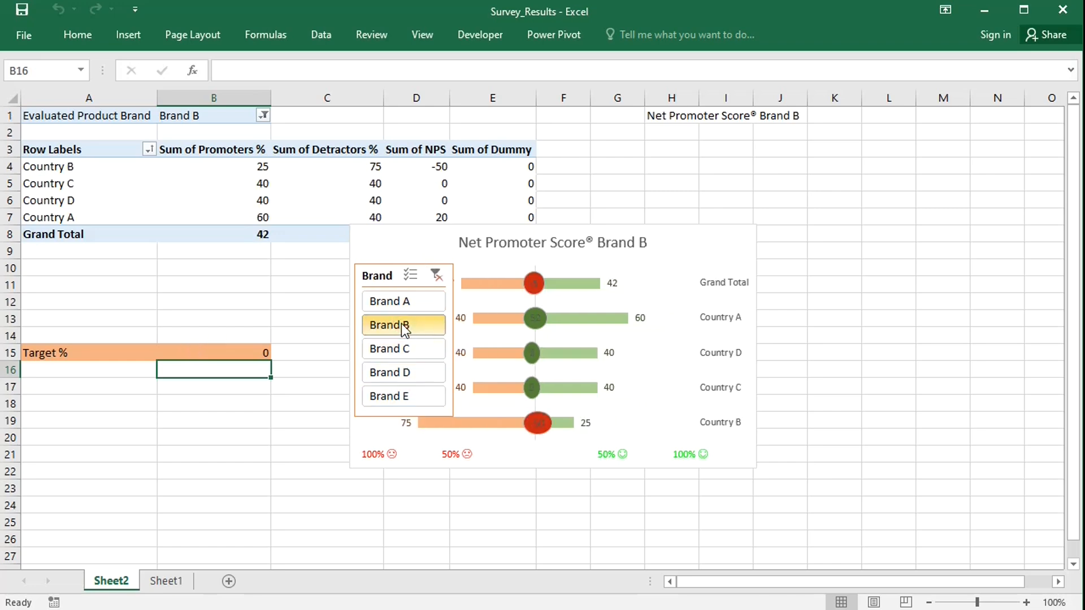
pyautogui.click(436, 278)
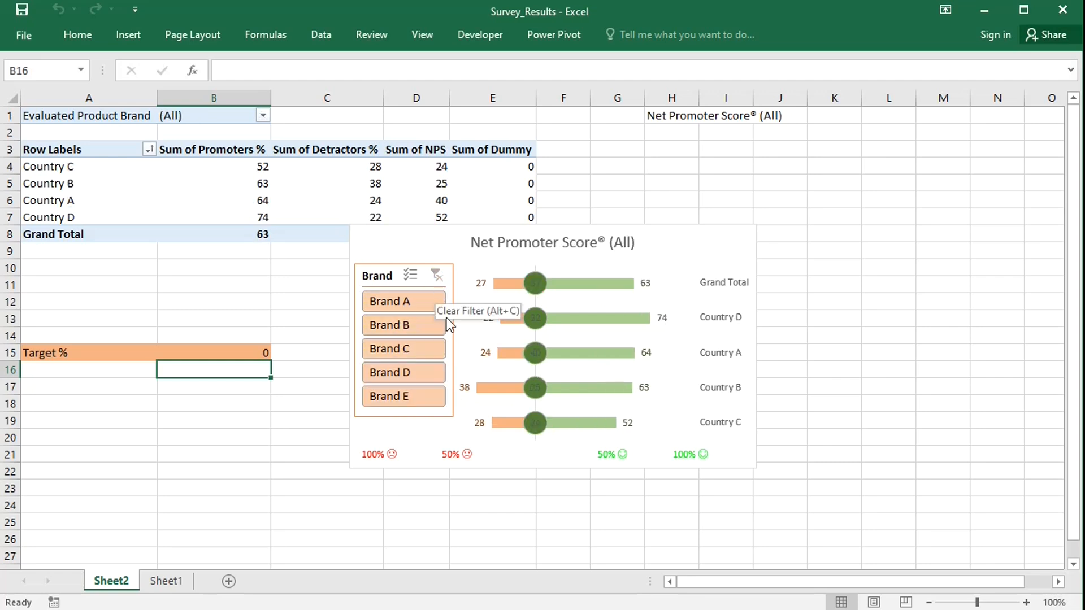
# Compare the macro's chart name and series index with the chart's series listed in Select Data.
pyautogui.hotkey('alt', 'F11')
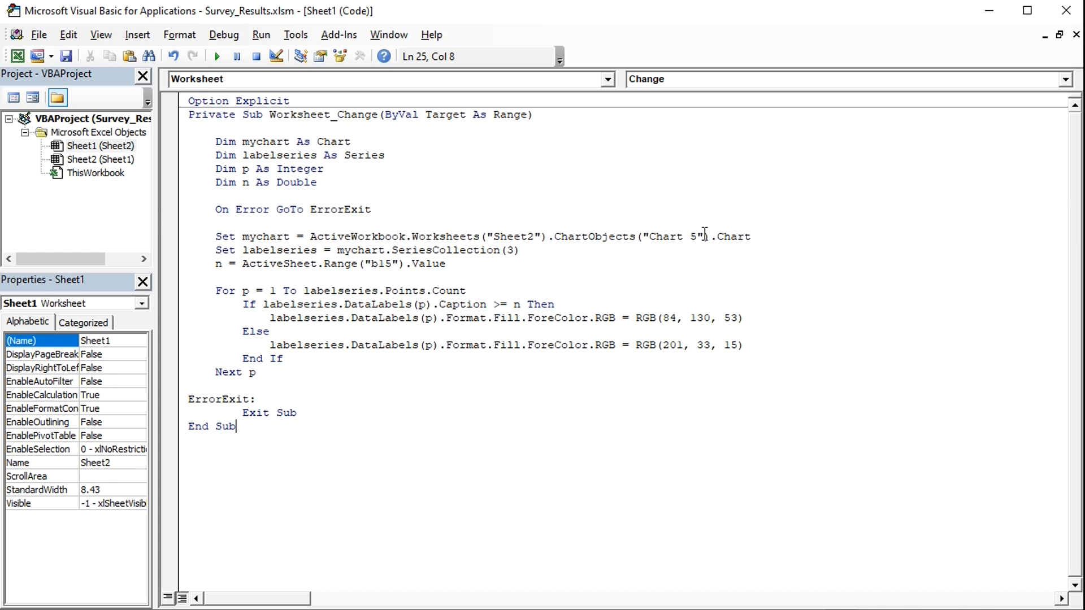
pyautogui.hotkey('alt', 'F11')
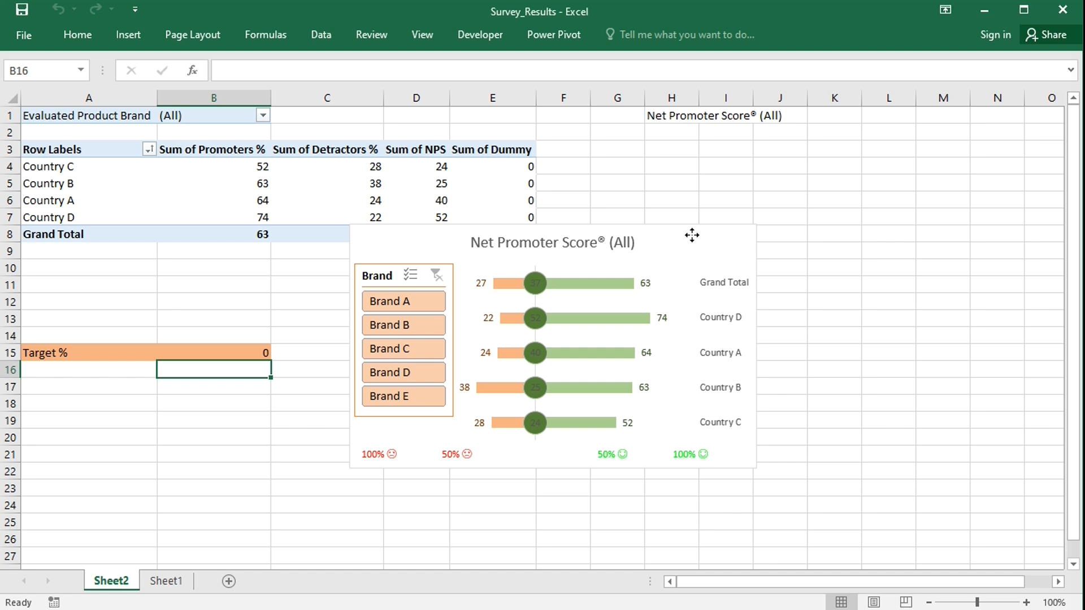
pyautogui.click(693, 236)
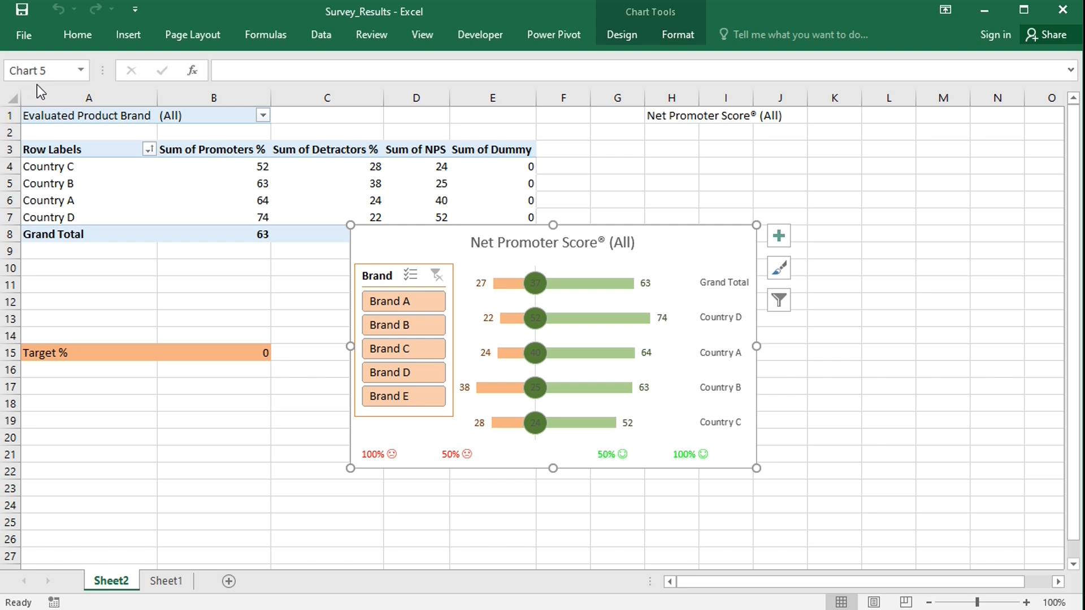
pyautogui.hotkey('alt', 'F11')
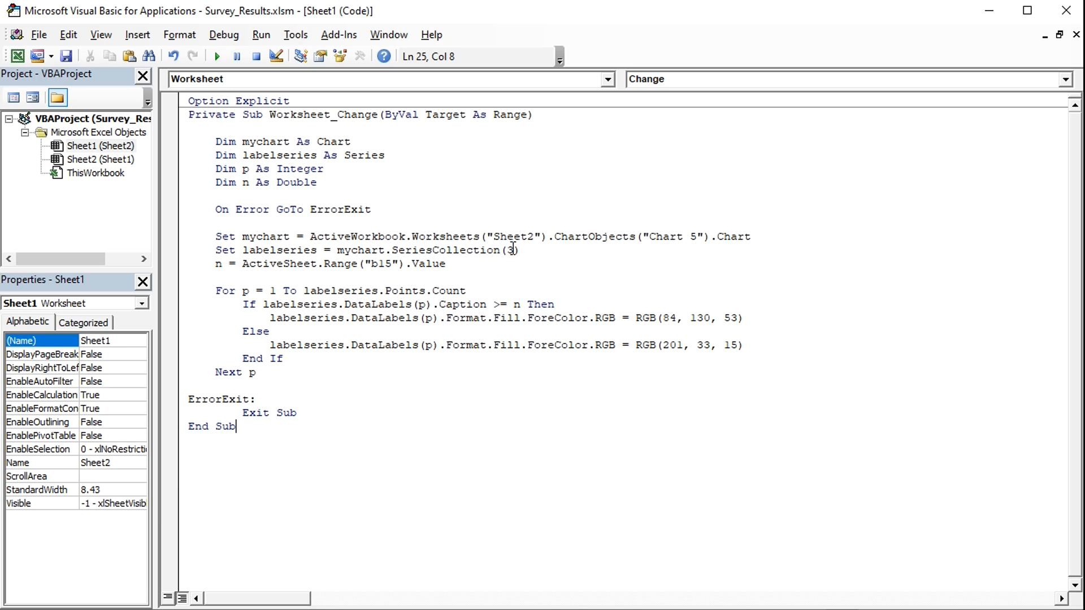
pyautogui.hotkey('alt', 'F11')
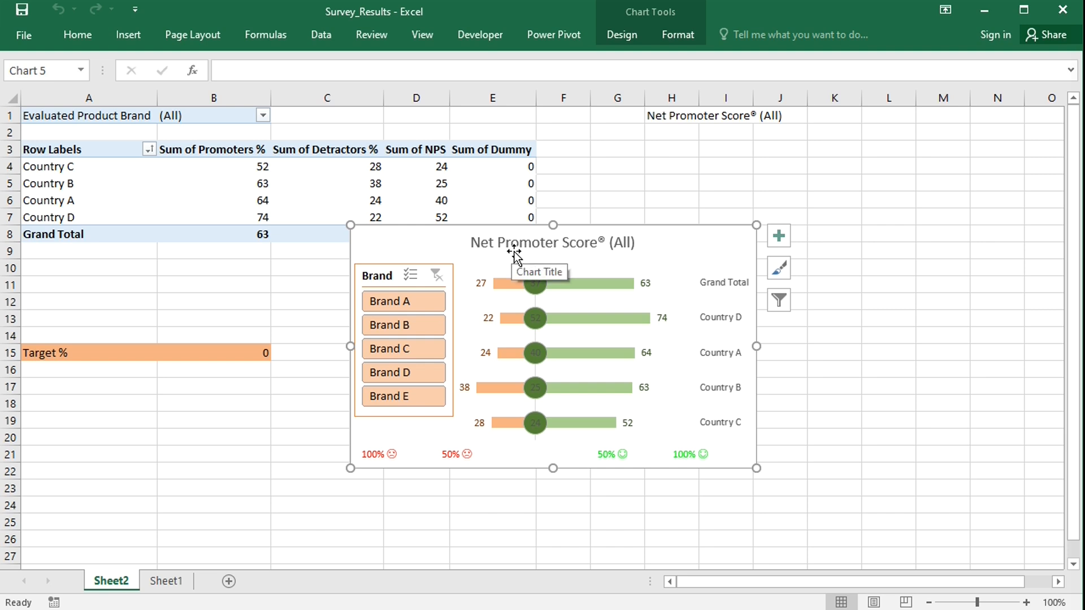
pyautogui.click(606, 286)
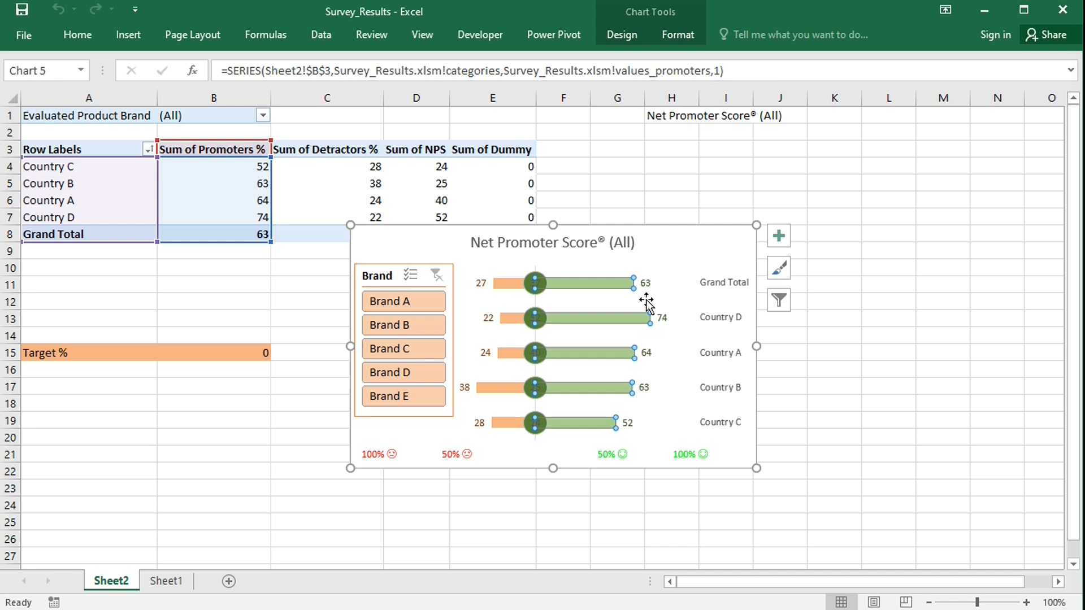
pyautogui.click(510, 283)
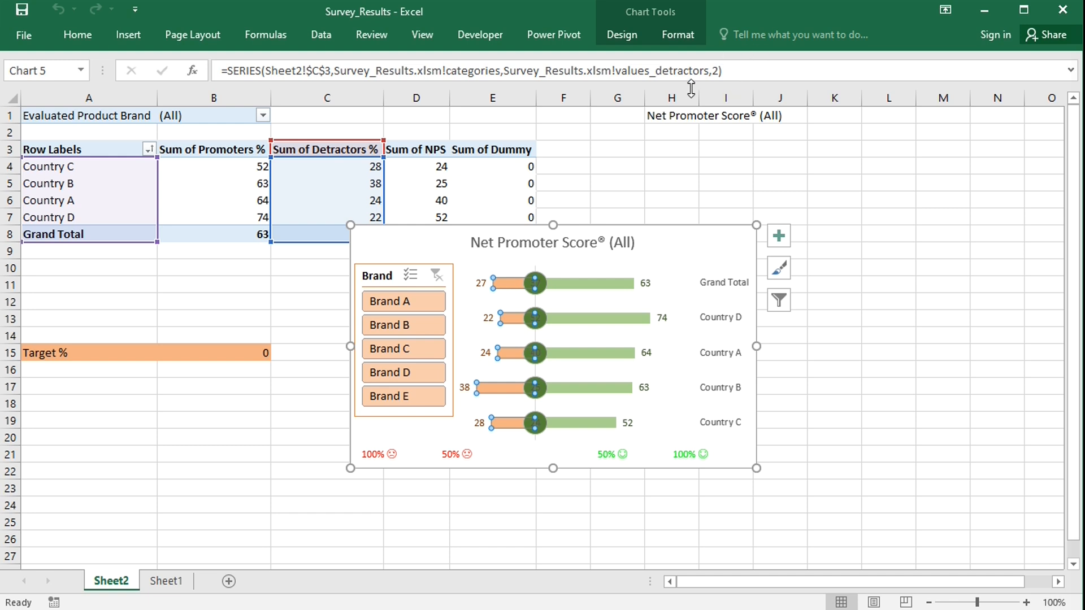
pyautogui.click(577, 286)
pyautogui.rightClick(577, 286)
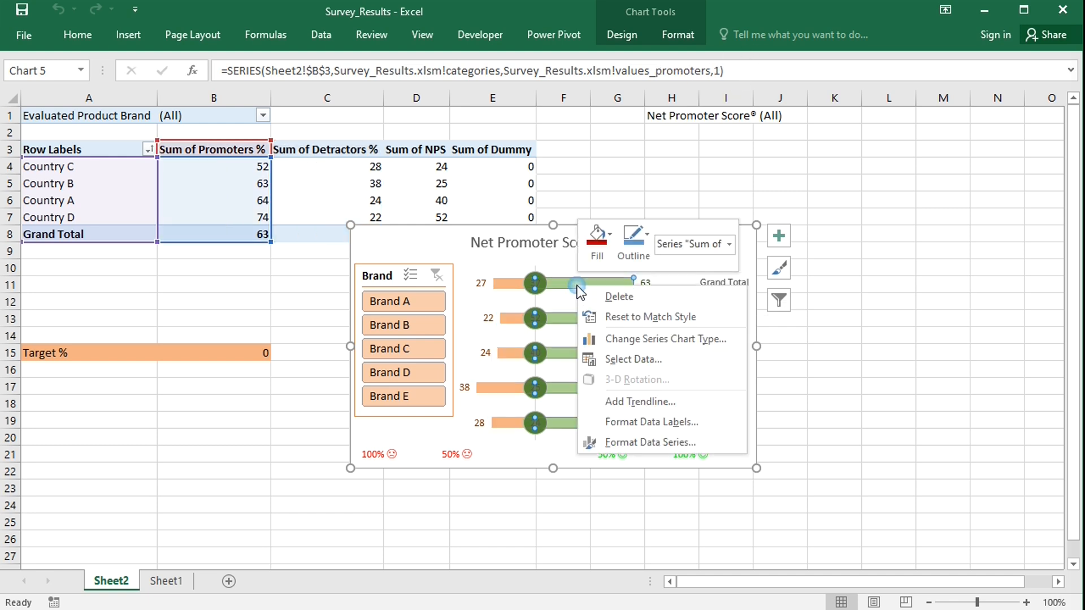
pyautogui.click(632, 360)
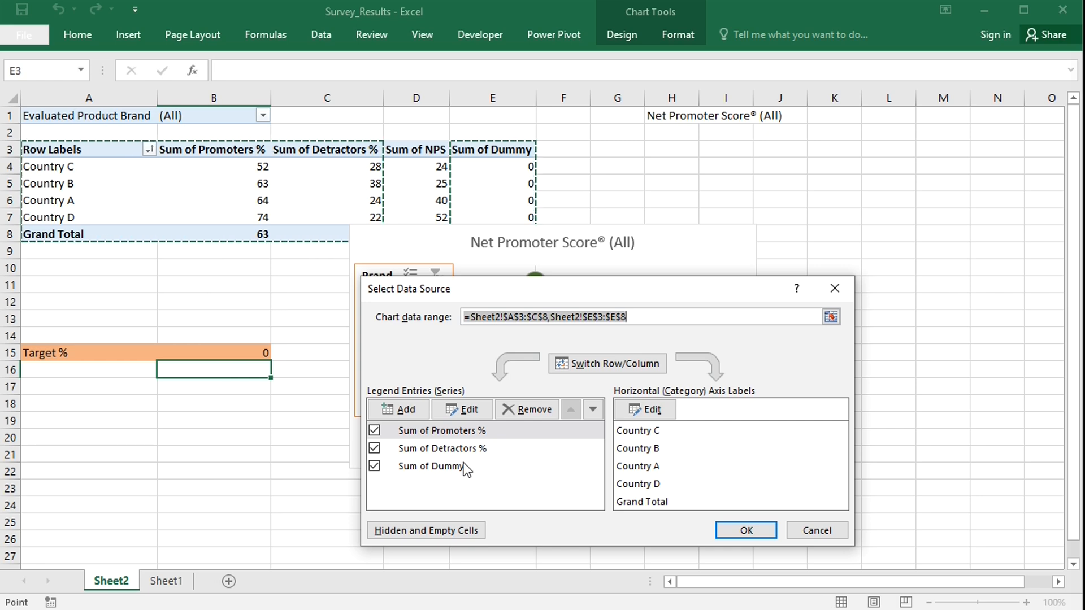
pyautogui.click(802, 525)
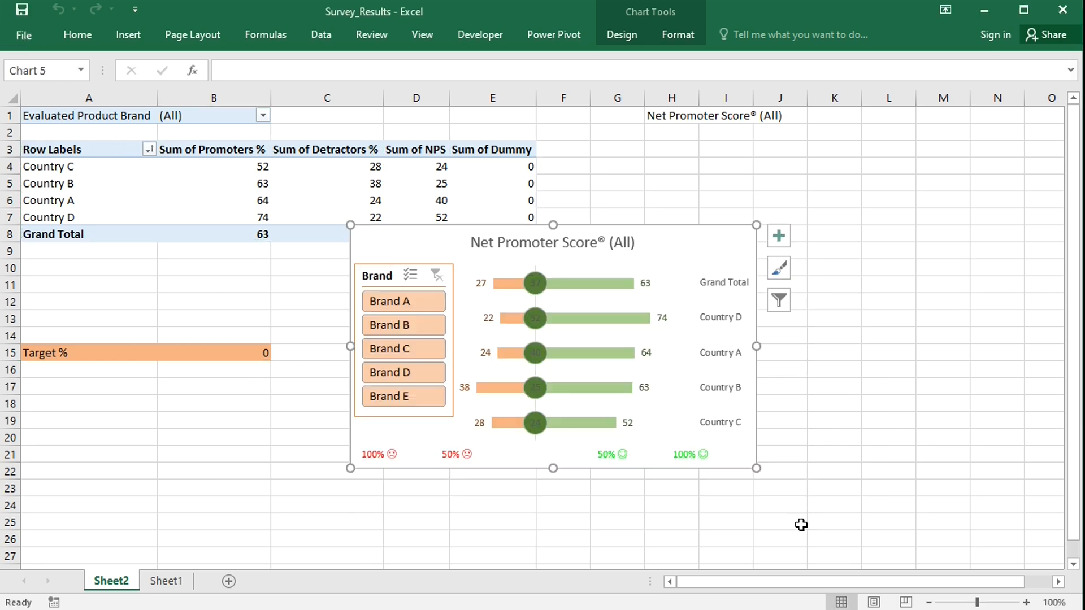
# Set the font colour of the NPS data labels on the chart to white.
pyautogui.hotkey('alt', 'F11')
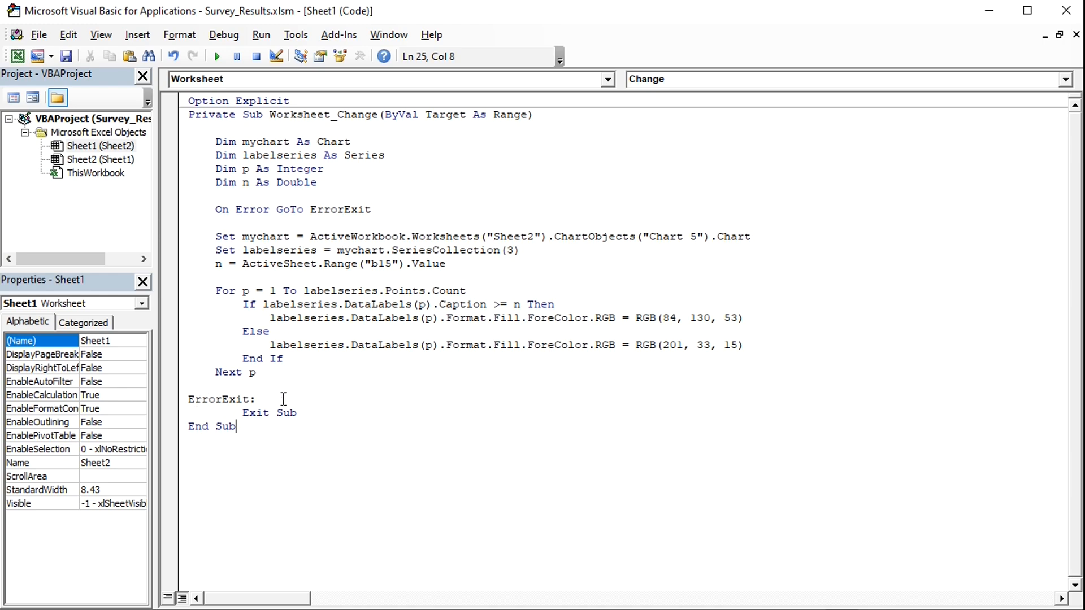
pyautogui.hotkey('alt', 'F11')
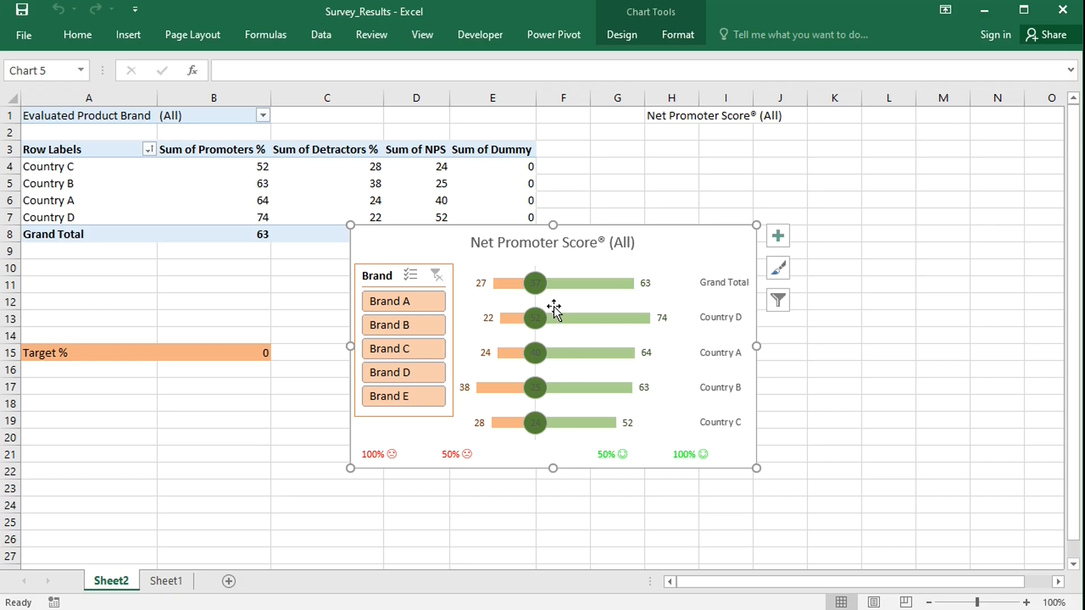
pyautogui.click(537, 283)
pyautogui.click(78, 35)
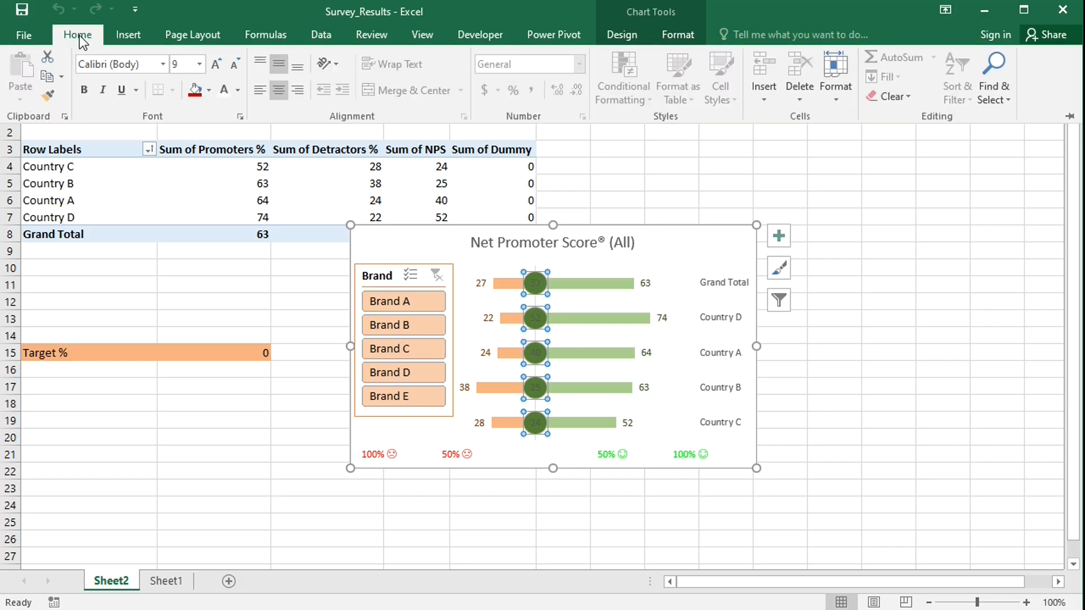
pyautogui.click(228, 93)
# Set the Target % in B15 to 40.
pyautogui.click(225, 353)
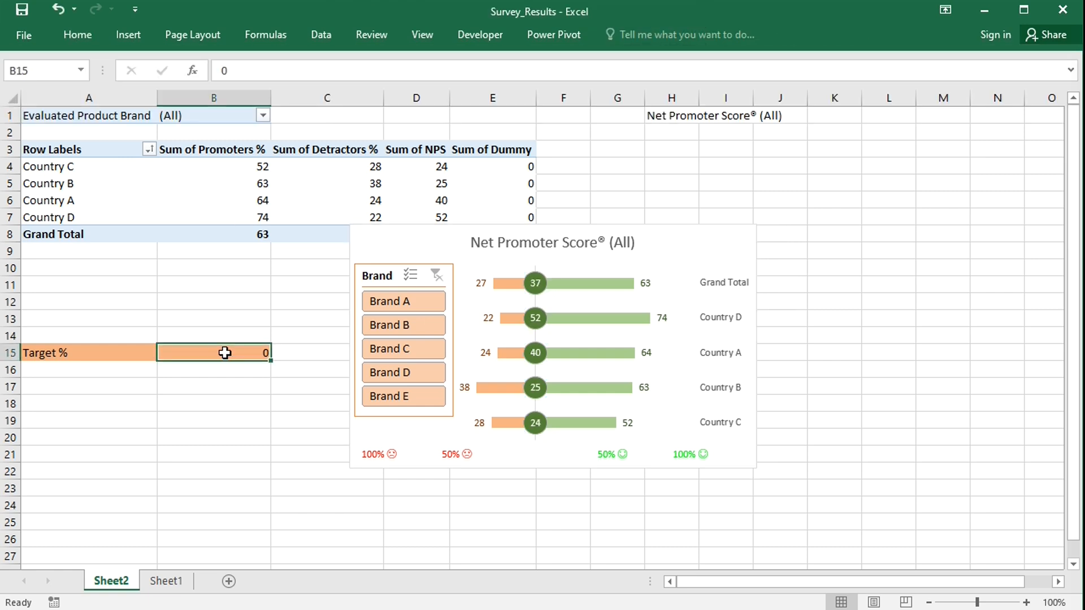
pyautogui.write('40')
pyautogui.press('Return')
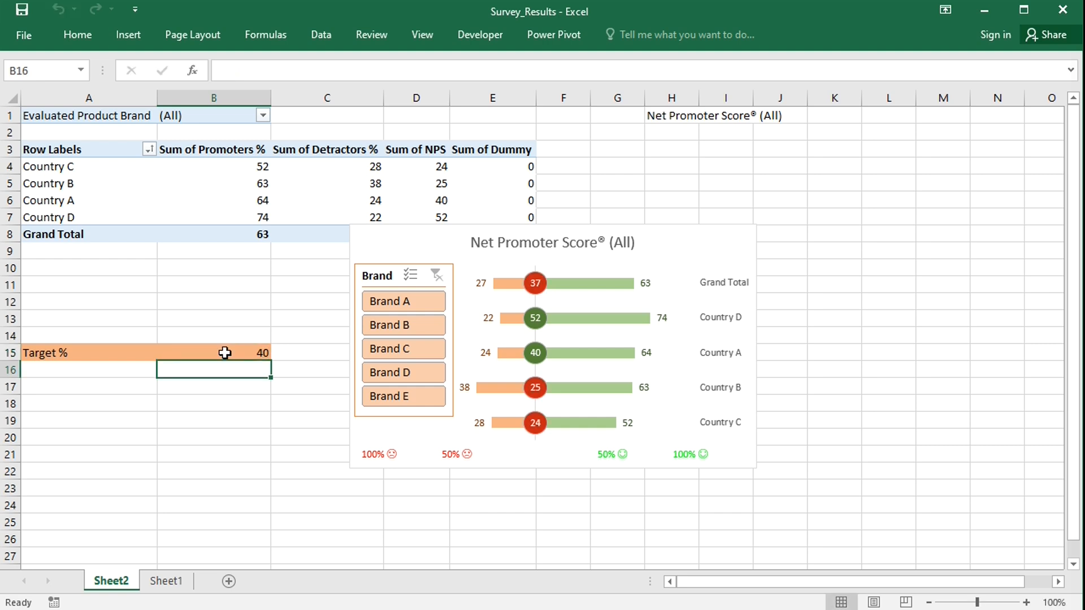
# Test the label colouring by filtering the slicer to Brand A, Brand B and Brand E, then clearing the filter.
pyautogui.click(423, 303)
pyautogui.click(415, 324)
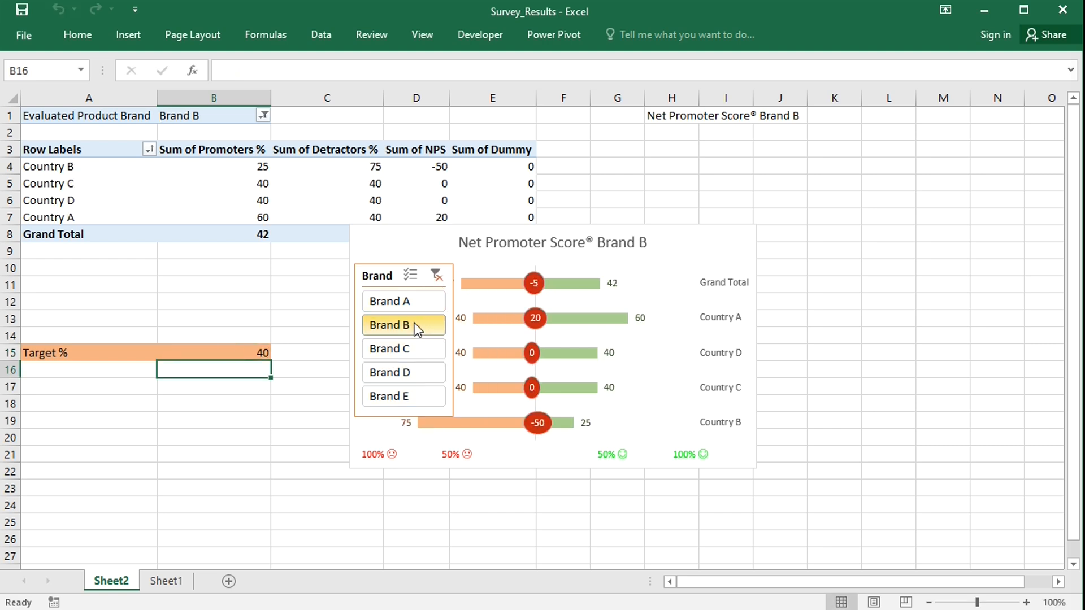
pyautogui.click(412, 392)
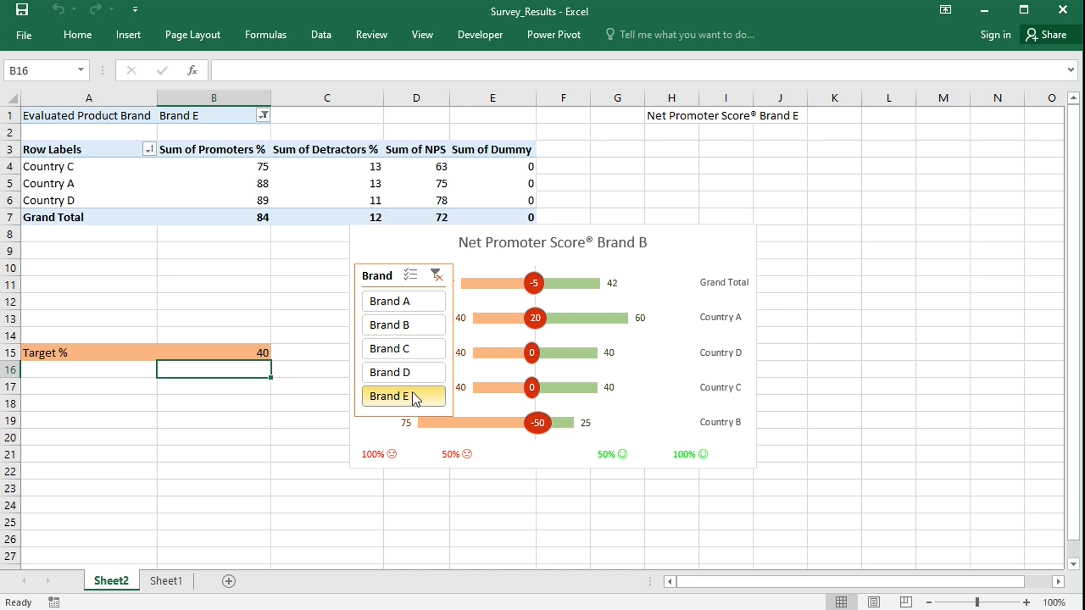
pyautogui.click(437, 275)
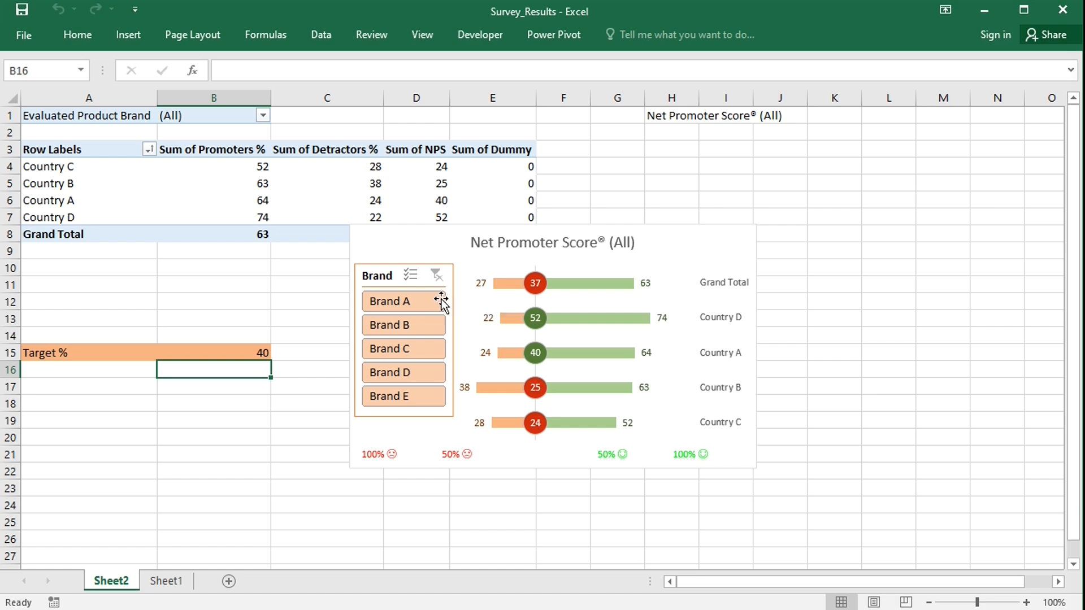
pyautogui.hotkey('alt', 'F11')
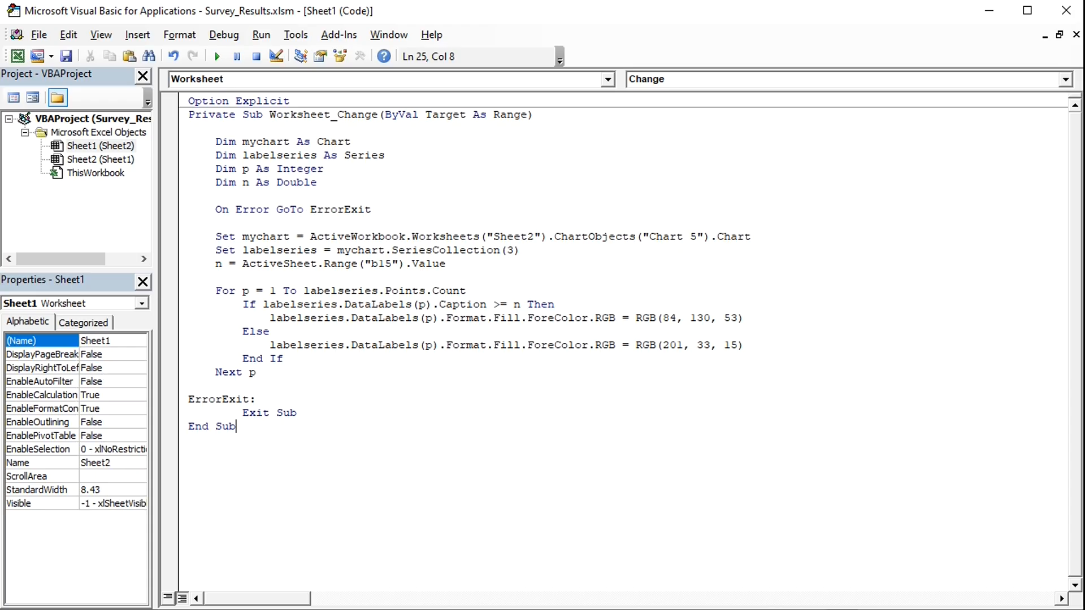